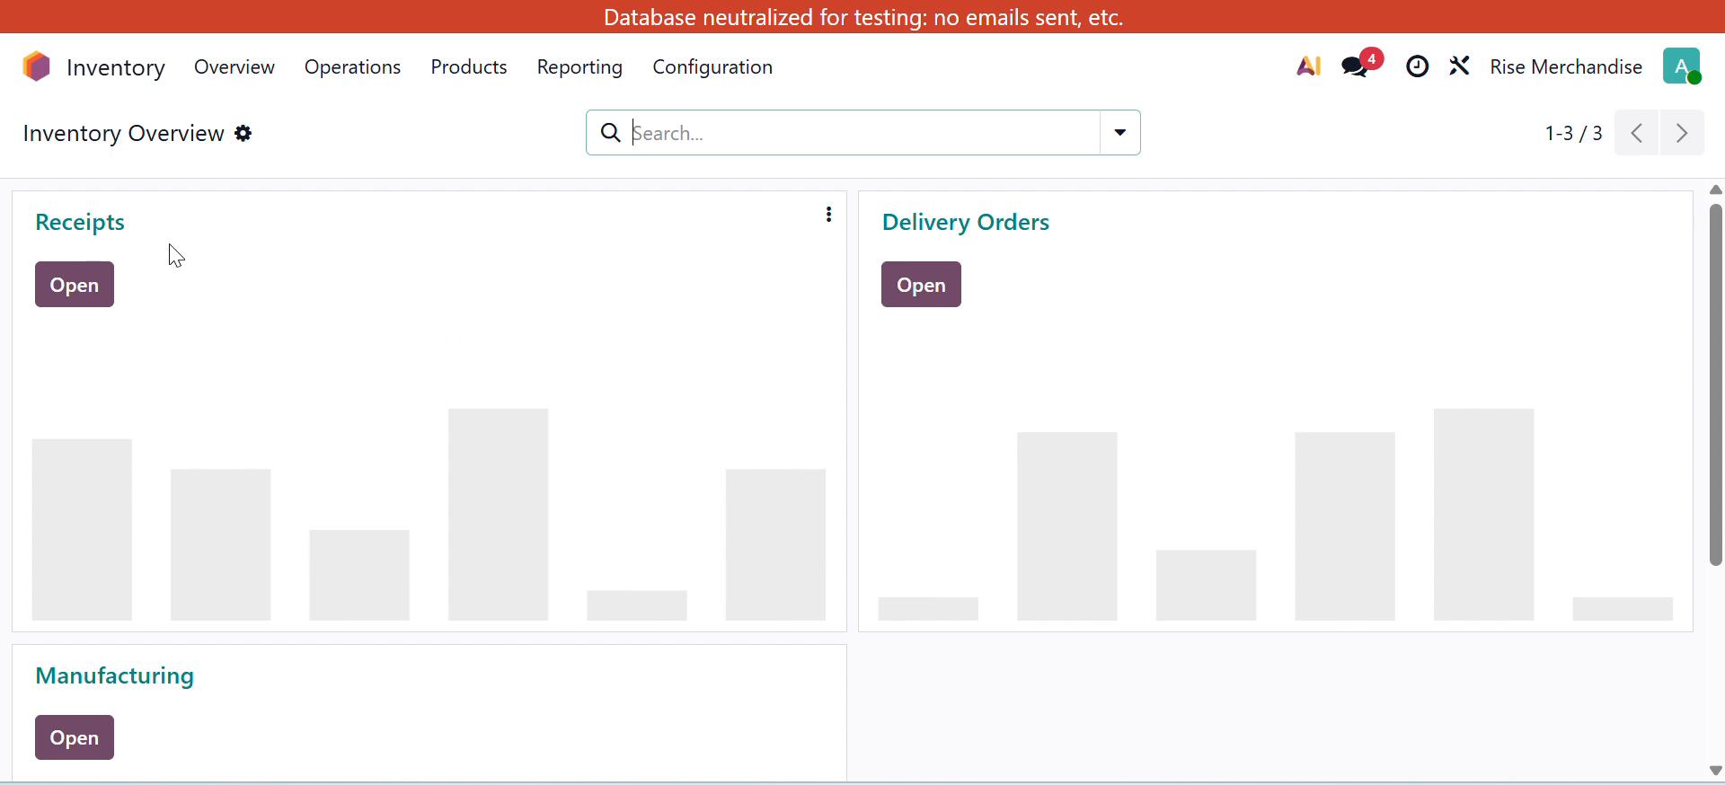
# Step: Create a new product named Cup from the product list and save it
pyautogui.click(468, 72)
pyautogui.click(472, 141)
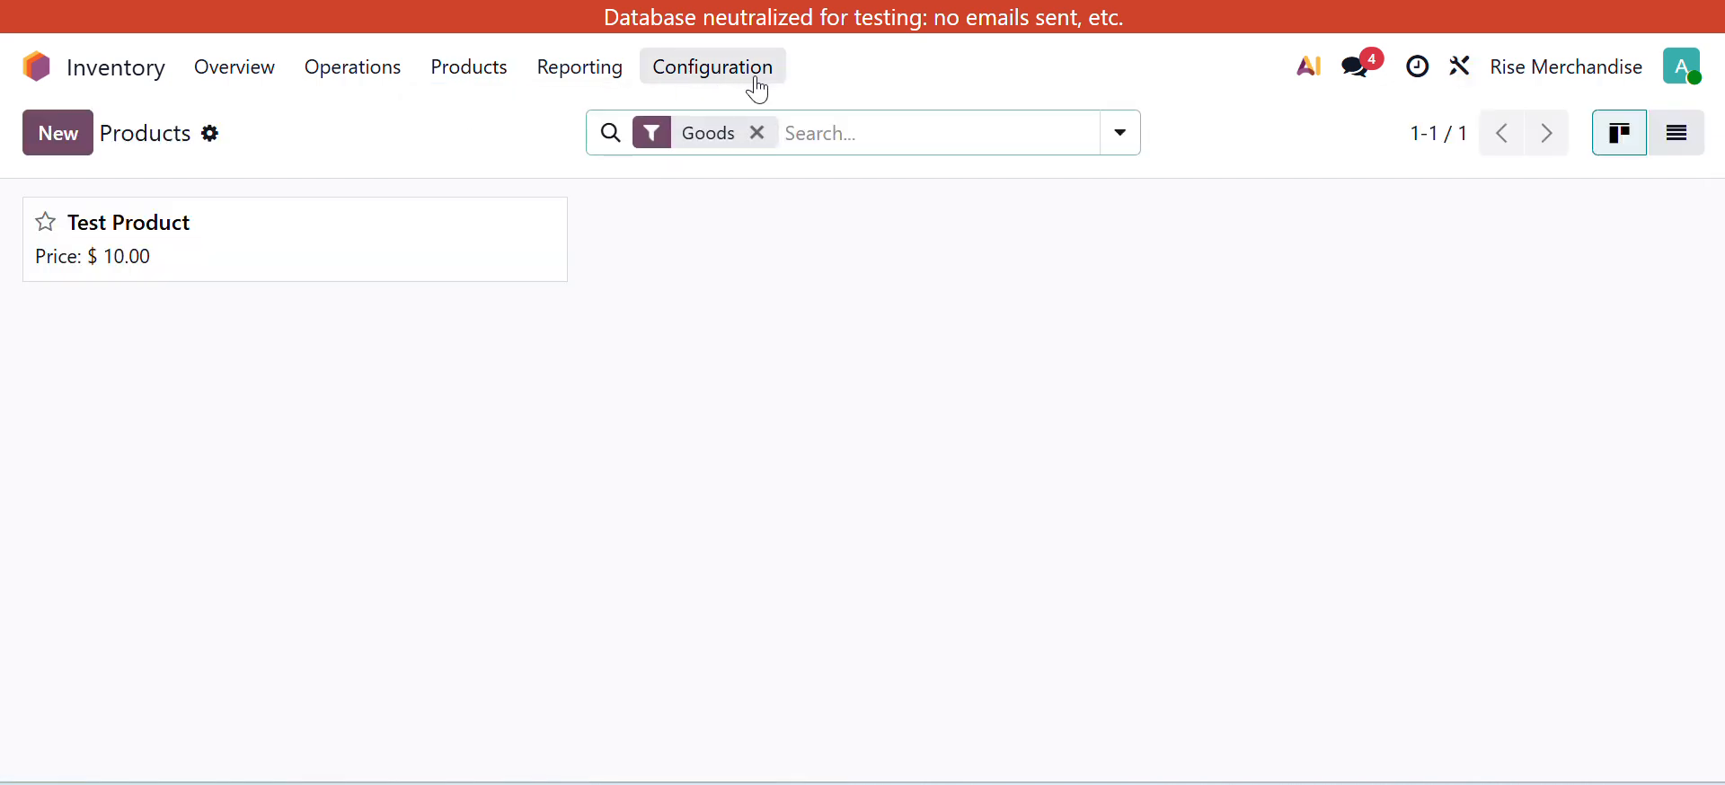
pyautogui.click(54, 142)
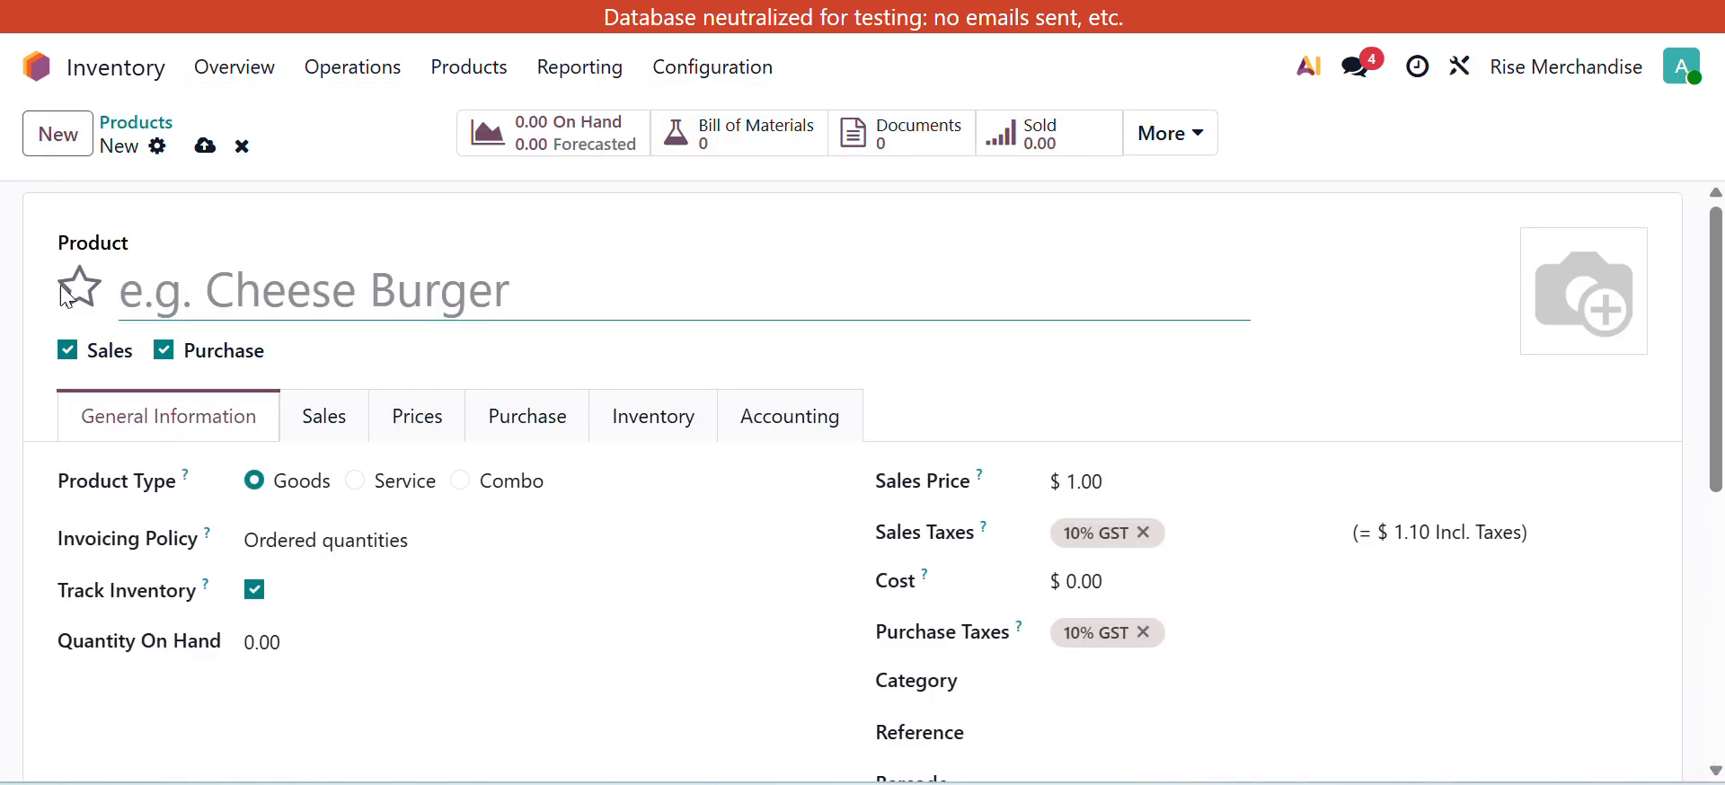
pyautogui.scroll(-5, 647, 585)
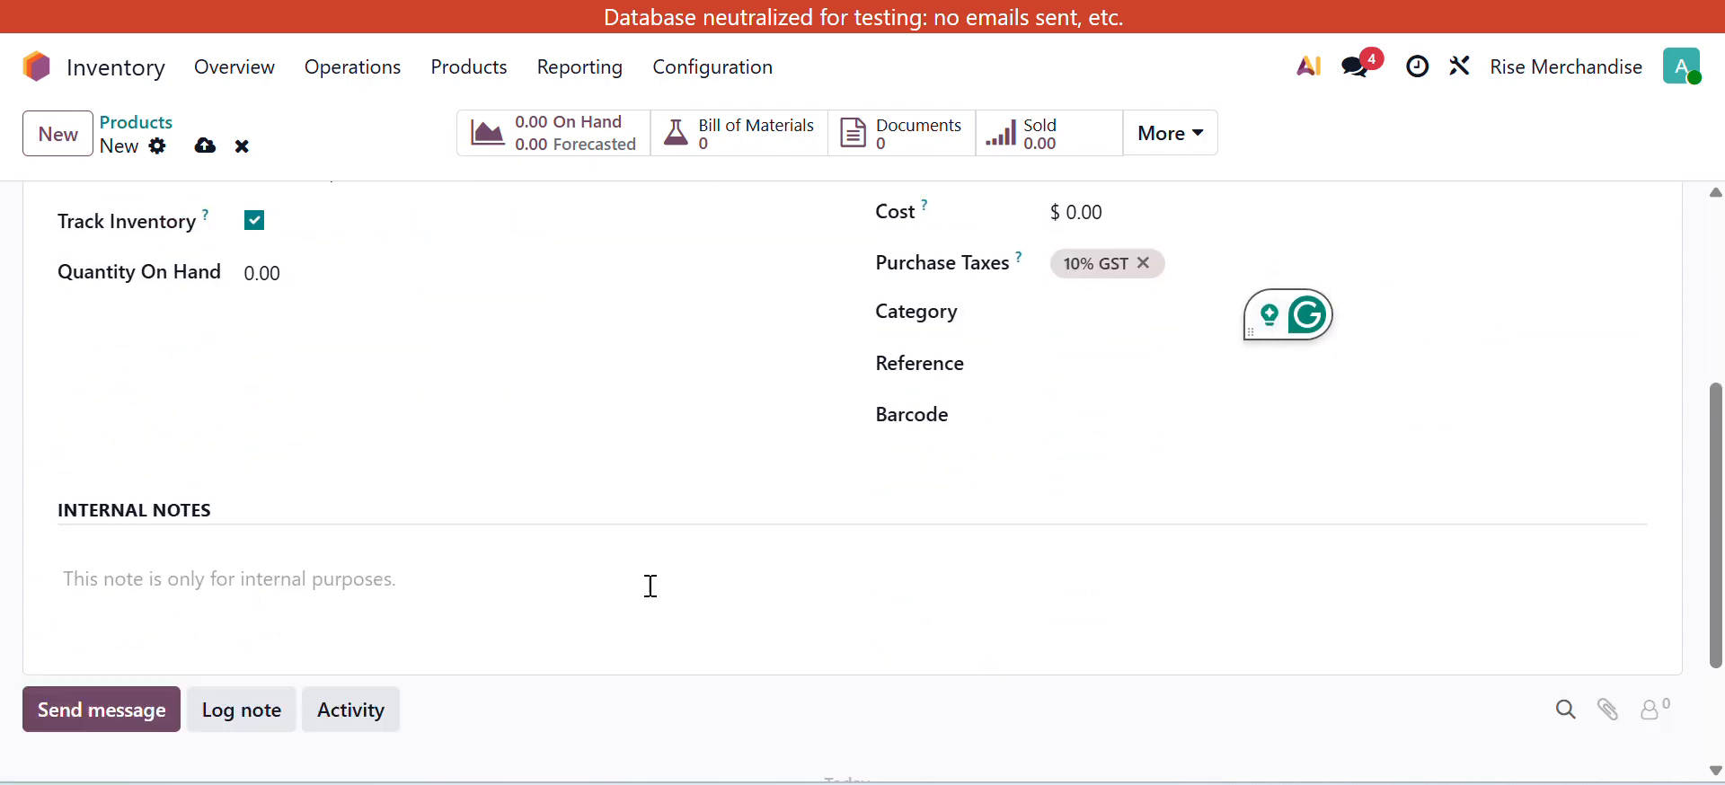
pyautogui.scroll(5, 651, 611)
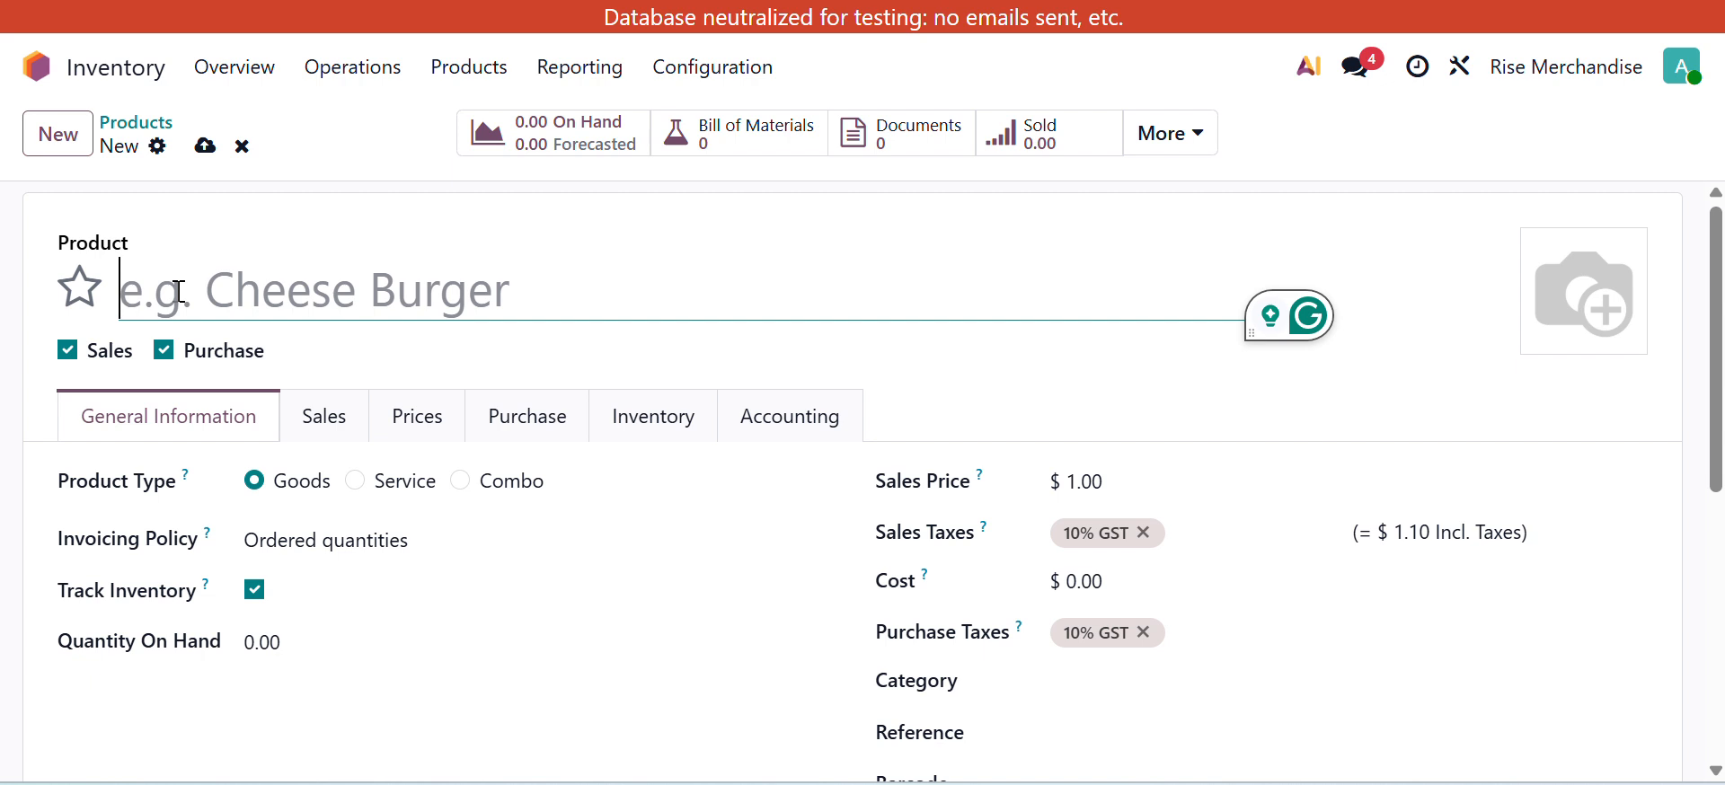
pyautogui.write('C')
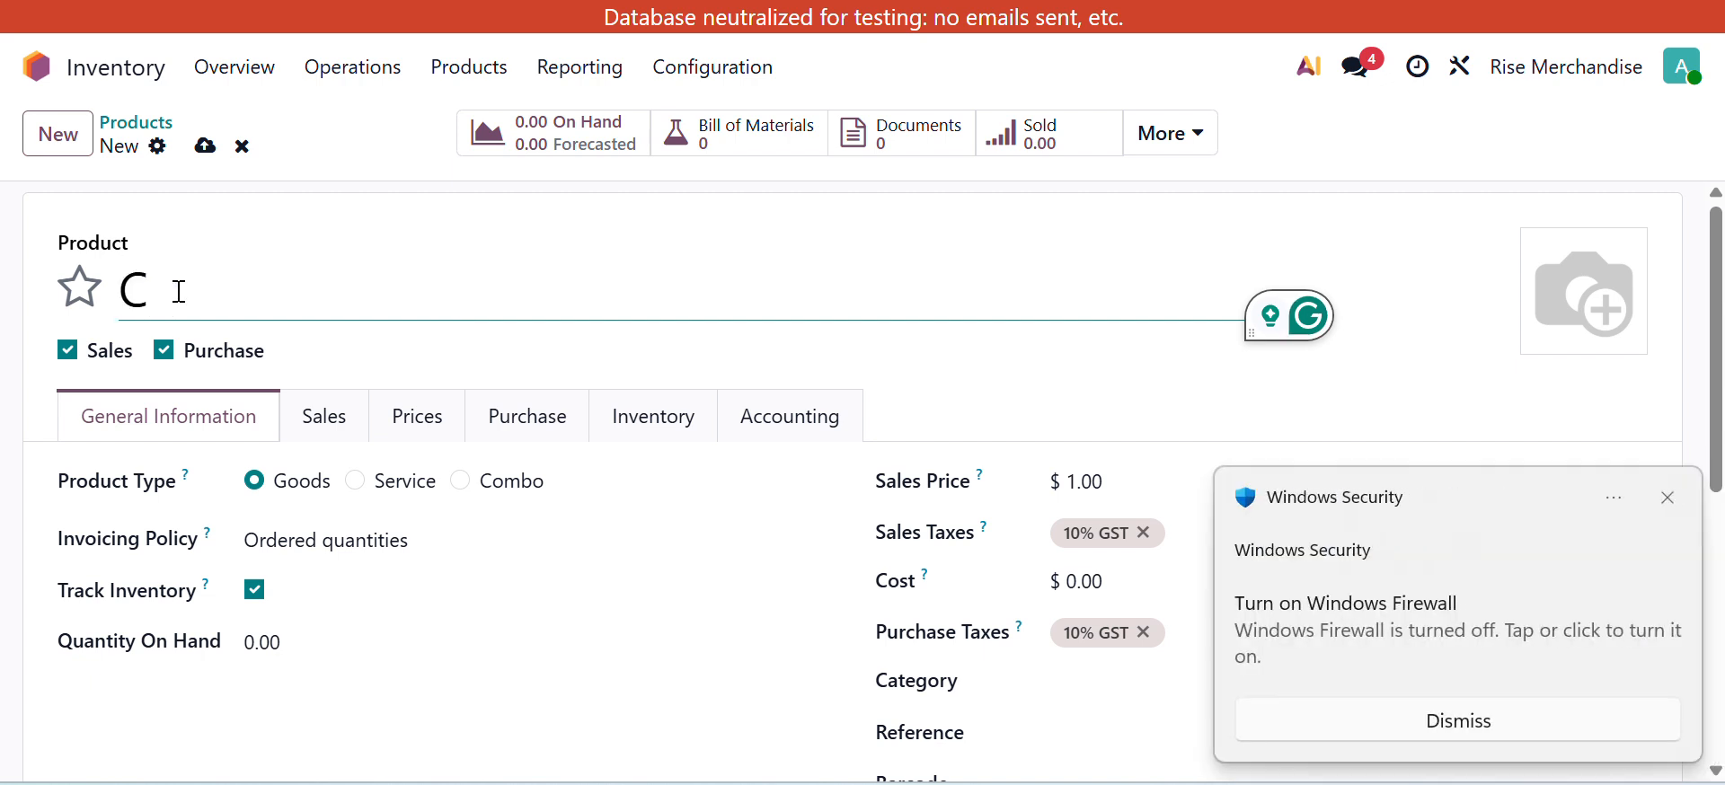
pyautogui.write('up')
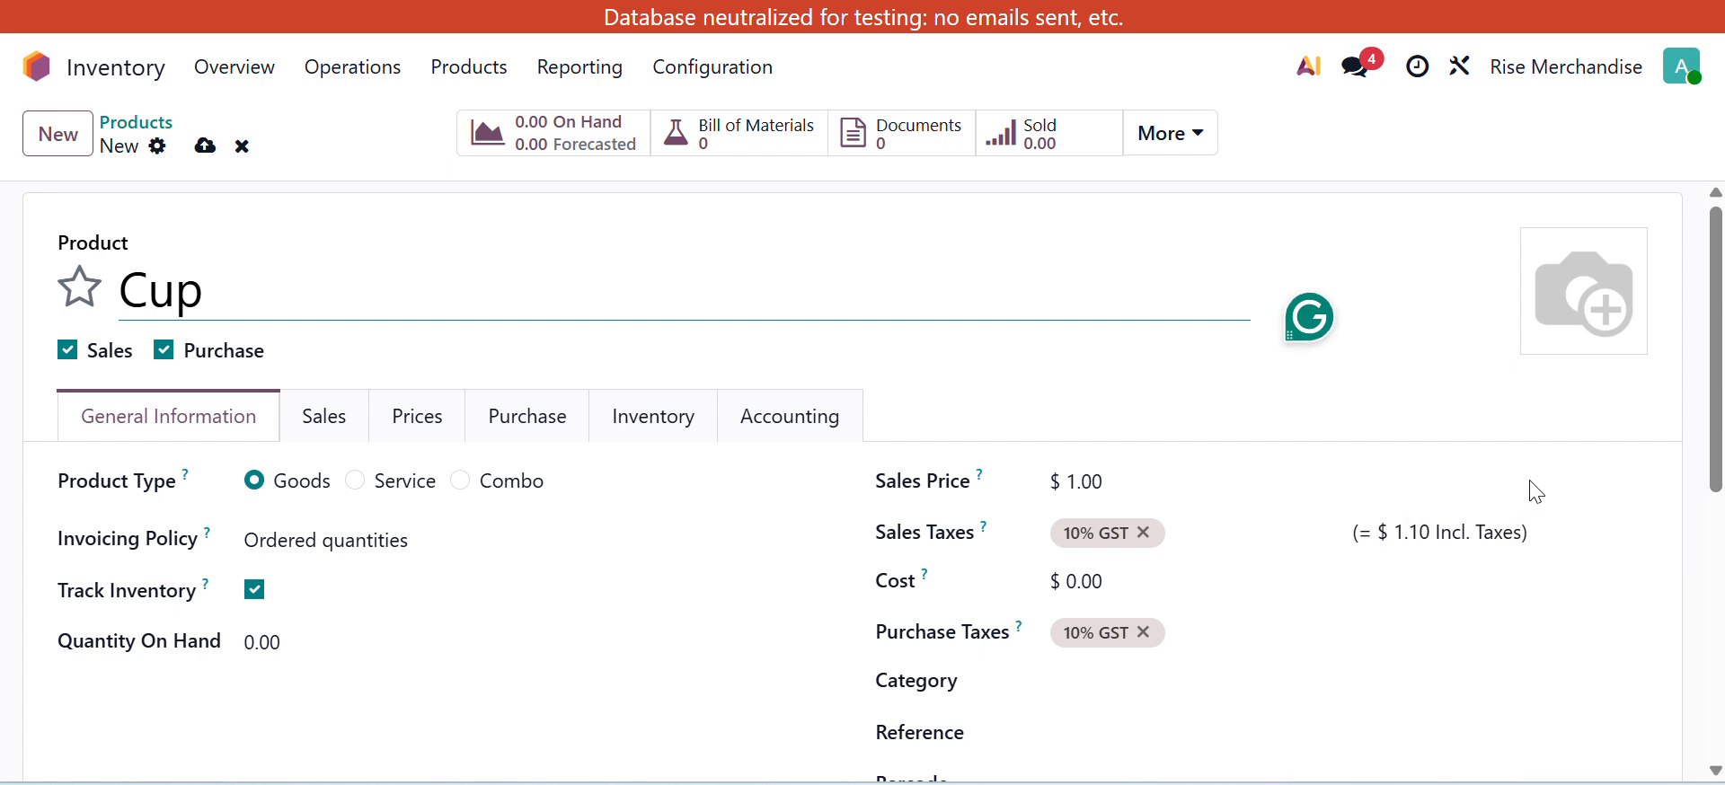
pyautogui.click(205, 146)
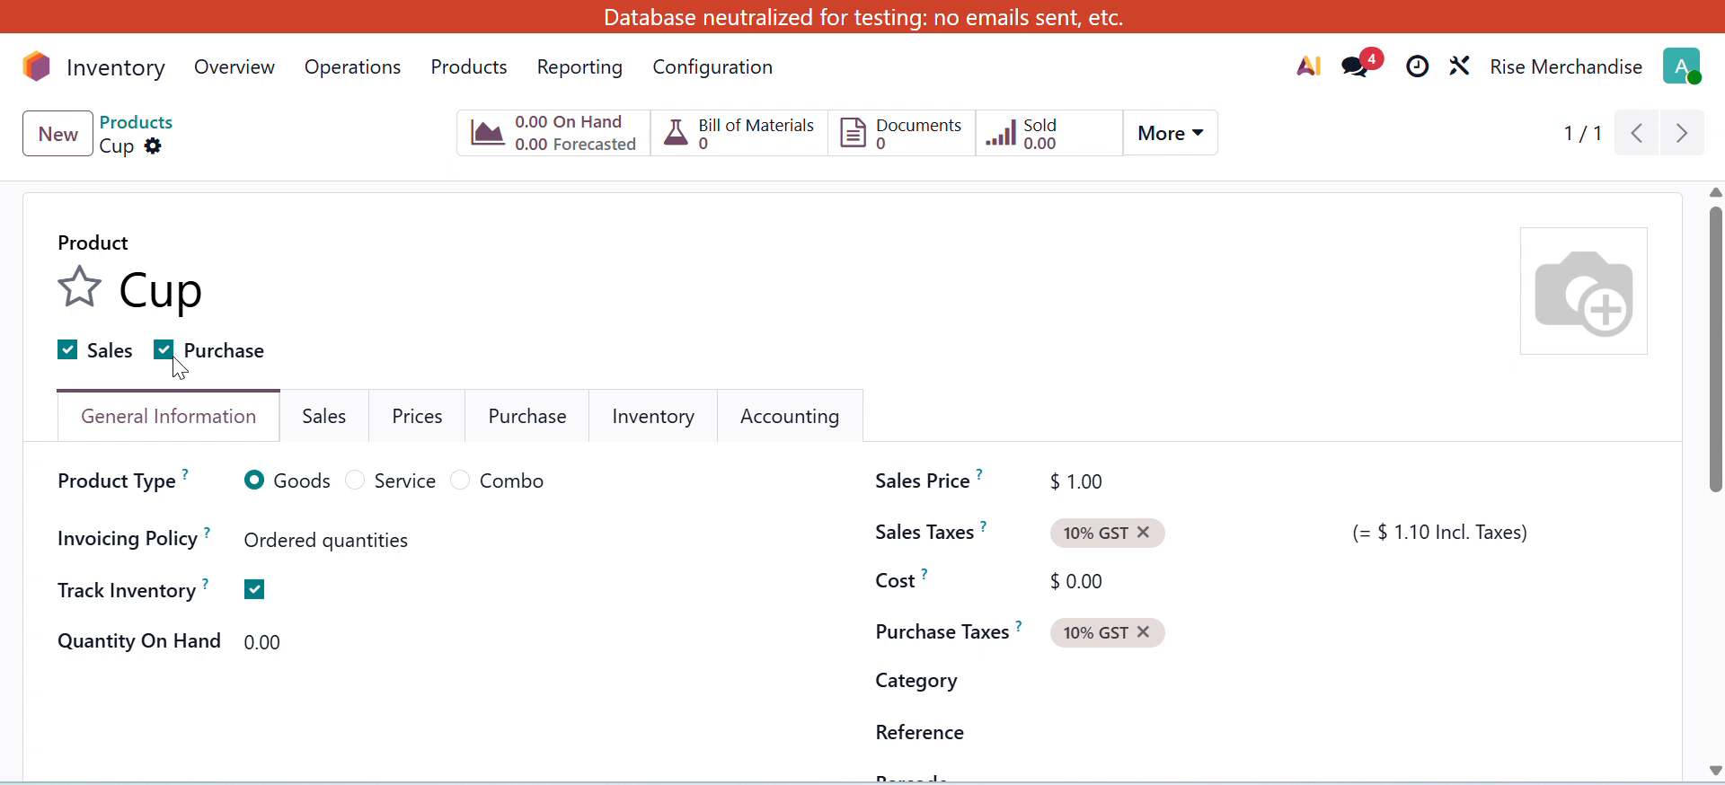
# Step: Examine the Cup product's sales and purchase options and its general information fields
pyautogui.scroll(-2, 174, 376)
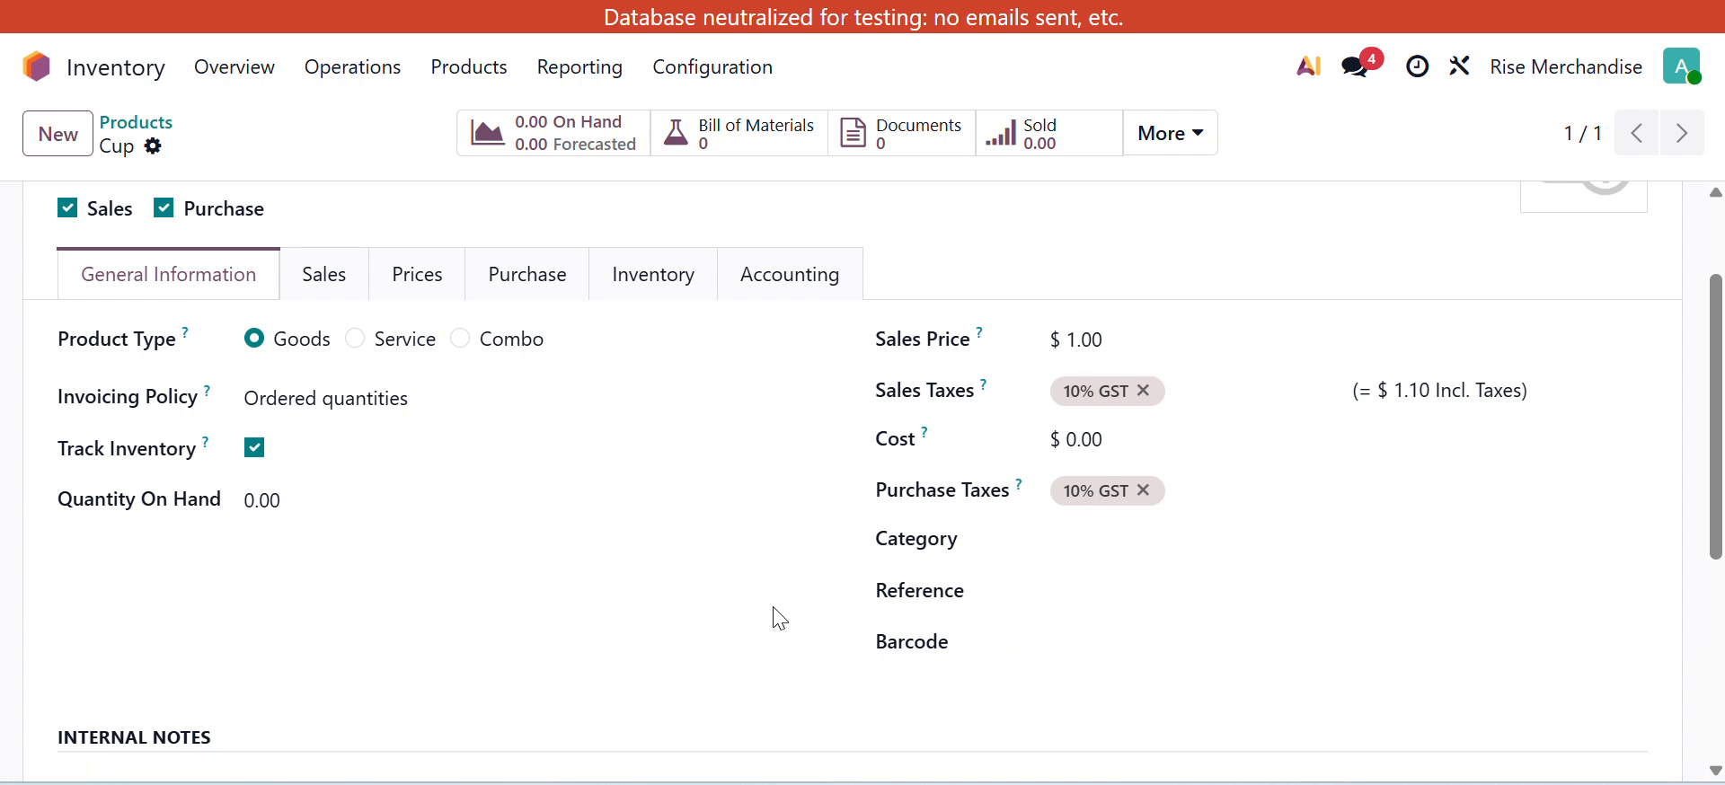
pyautogui.moveTo(186, 337)
pyautogui.scroll(2, 300, 385)
pyautogui.scroll(-2, 260, 436)
pyautogui.scroll(2, 266, 372)
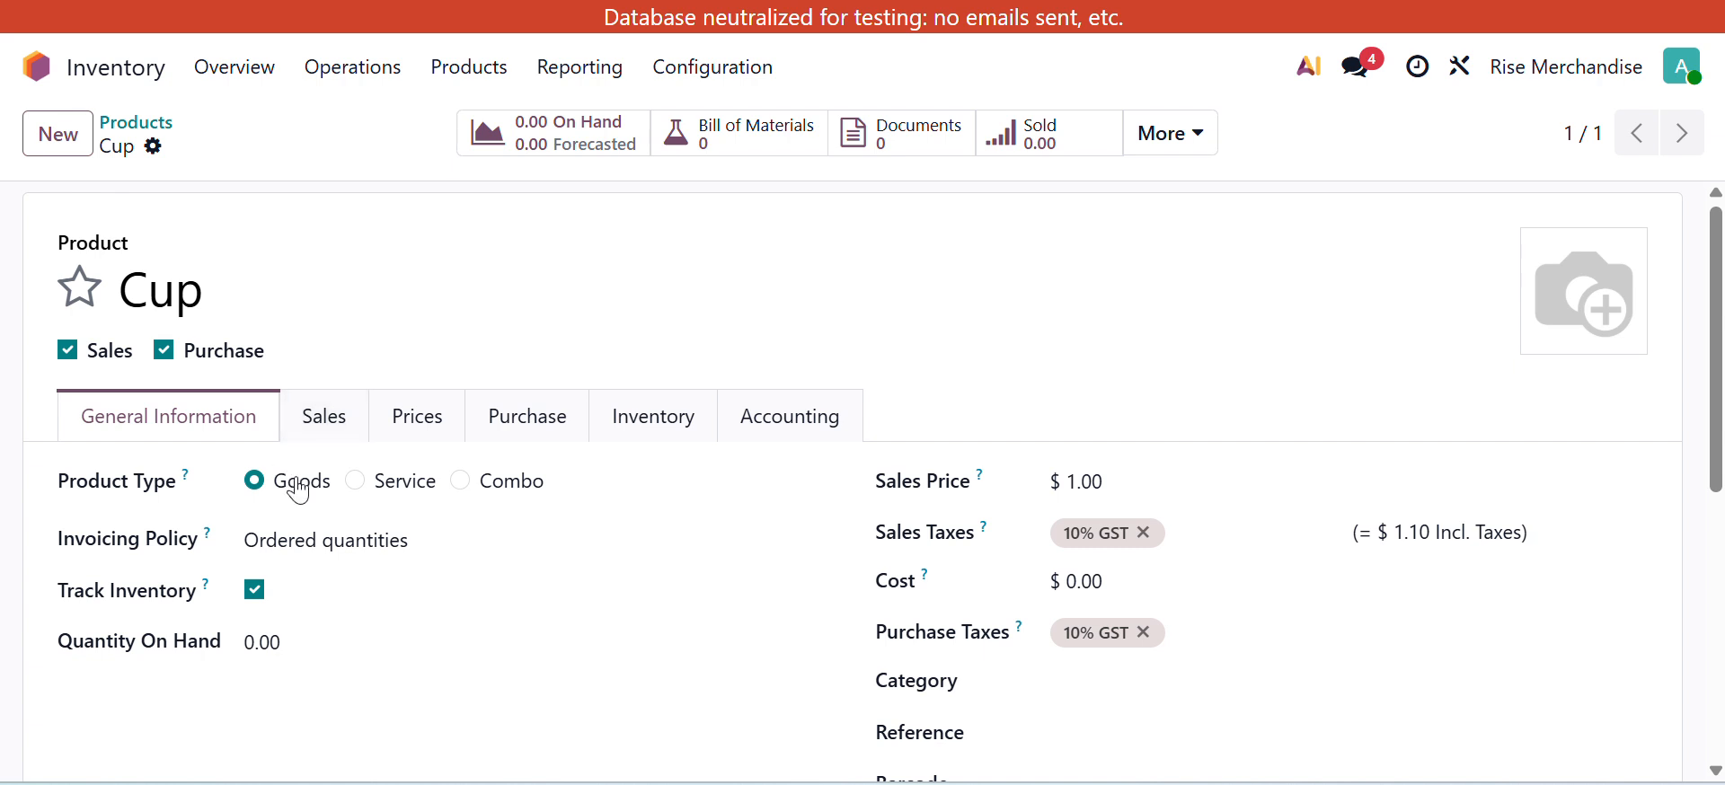
pyautogui.scroll(-3, 300, 493)
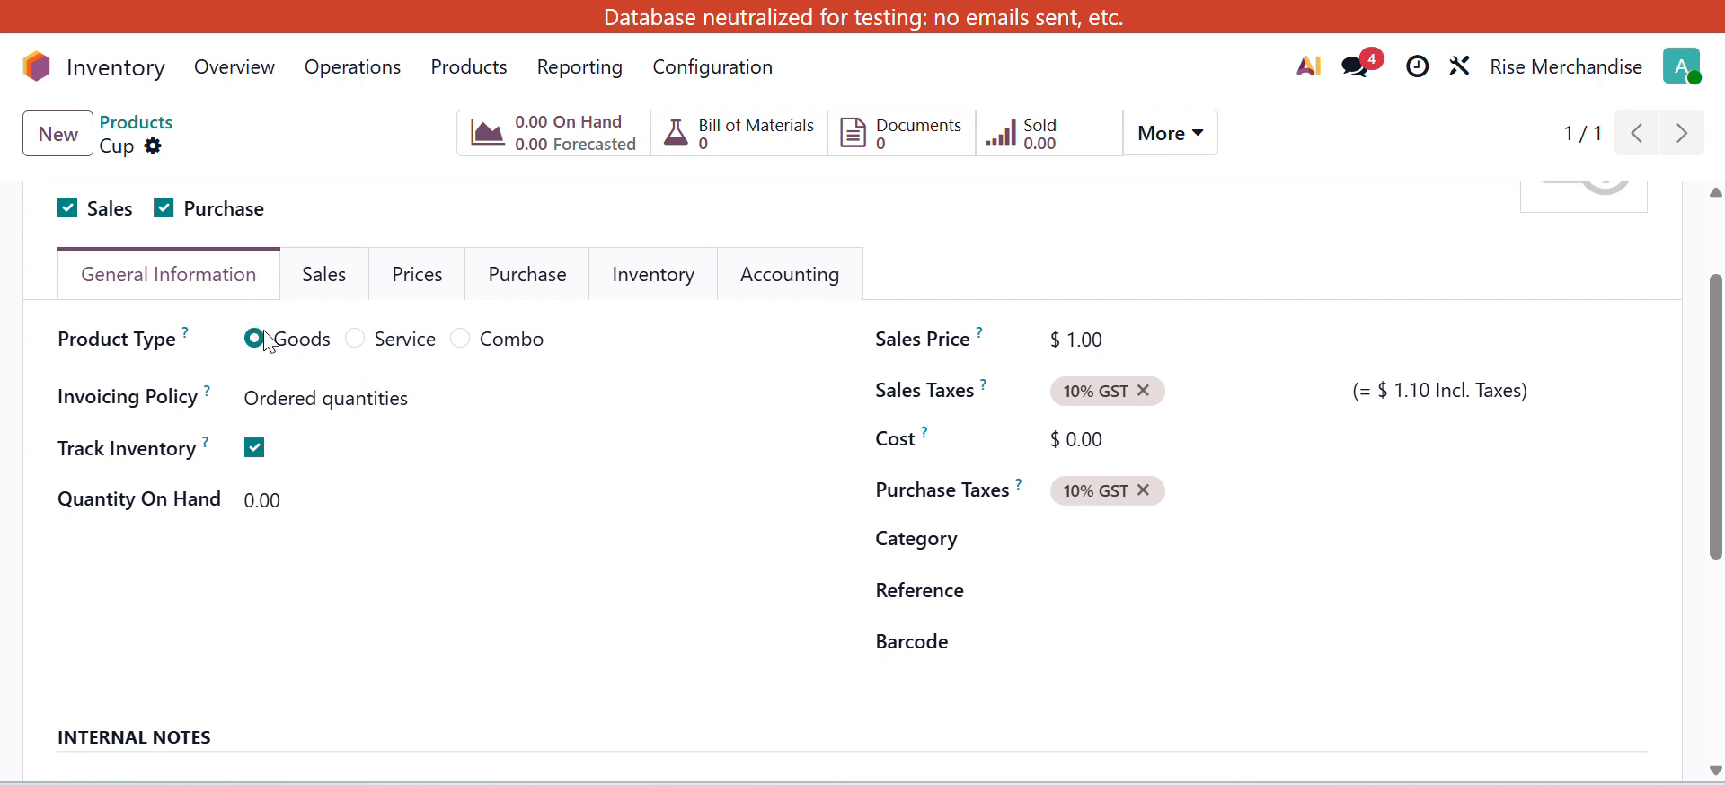
# Step: Turn Track Inventory off and back on for the Cup product to compare the fields it controls
pyautogui.click(254, 450)
pyautogui.click(247, 450)
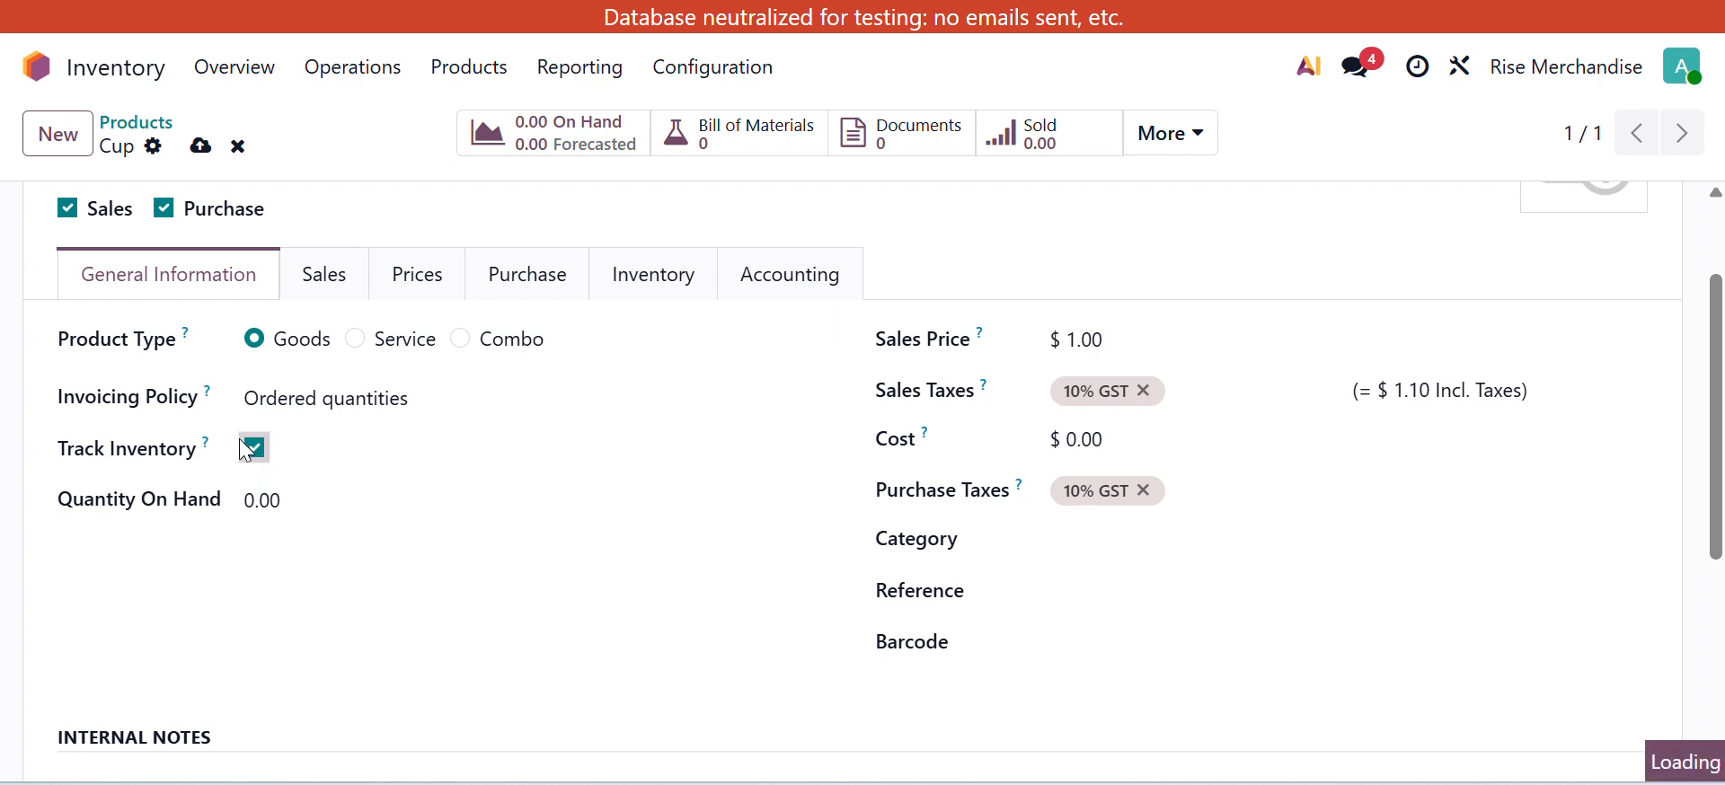
pyautogui.click(246, 446)
pyautogui.click(251, 448)
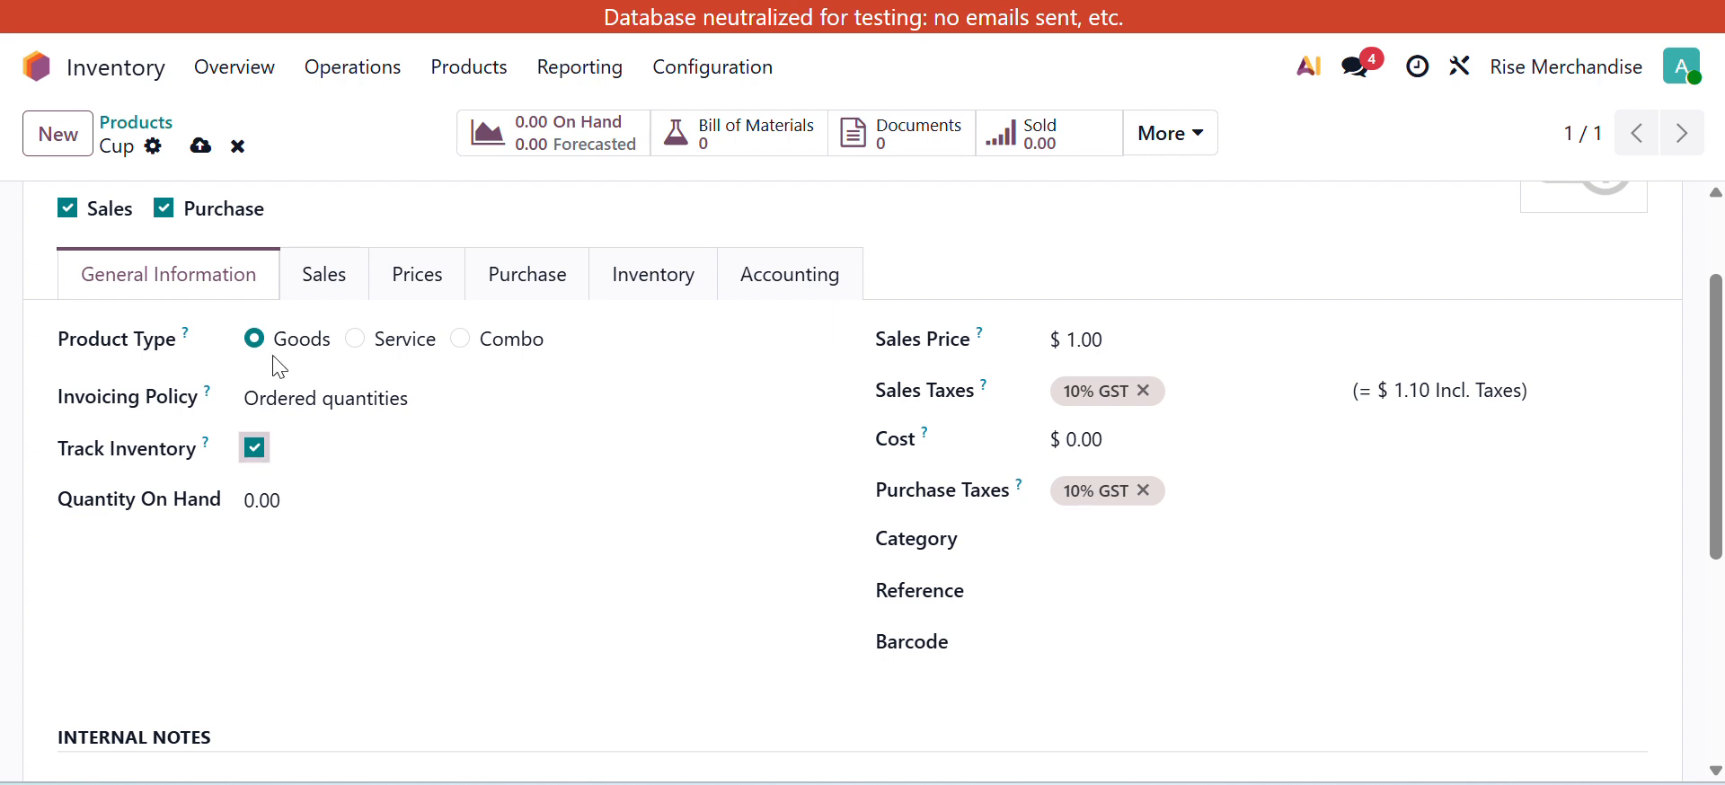
pyautogui.scroll(2, 270, 368)
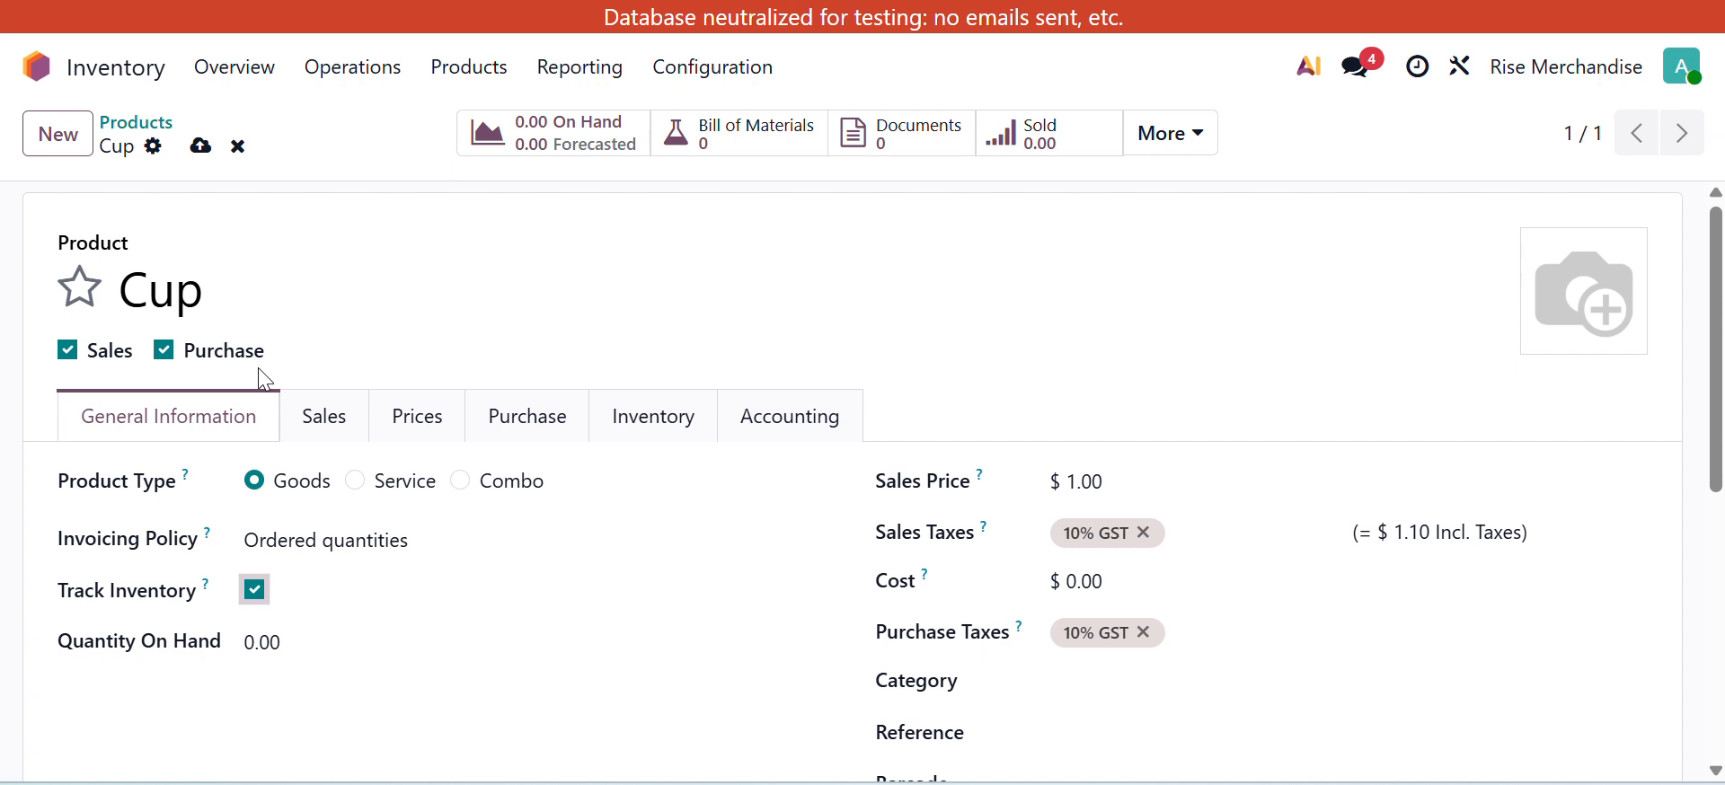
pyautogui.click(256, 590)
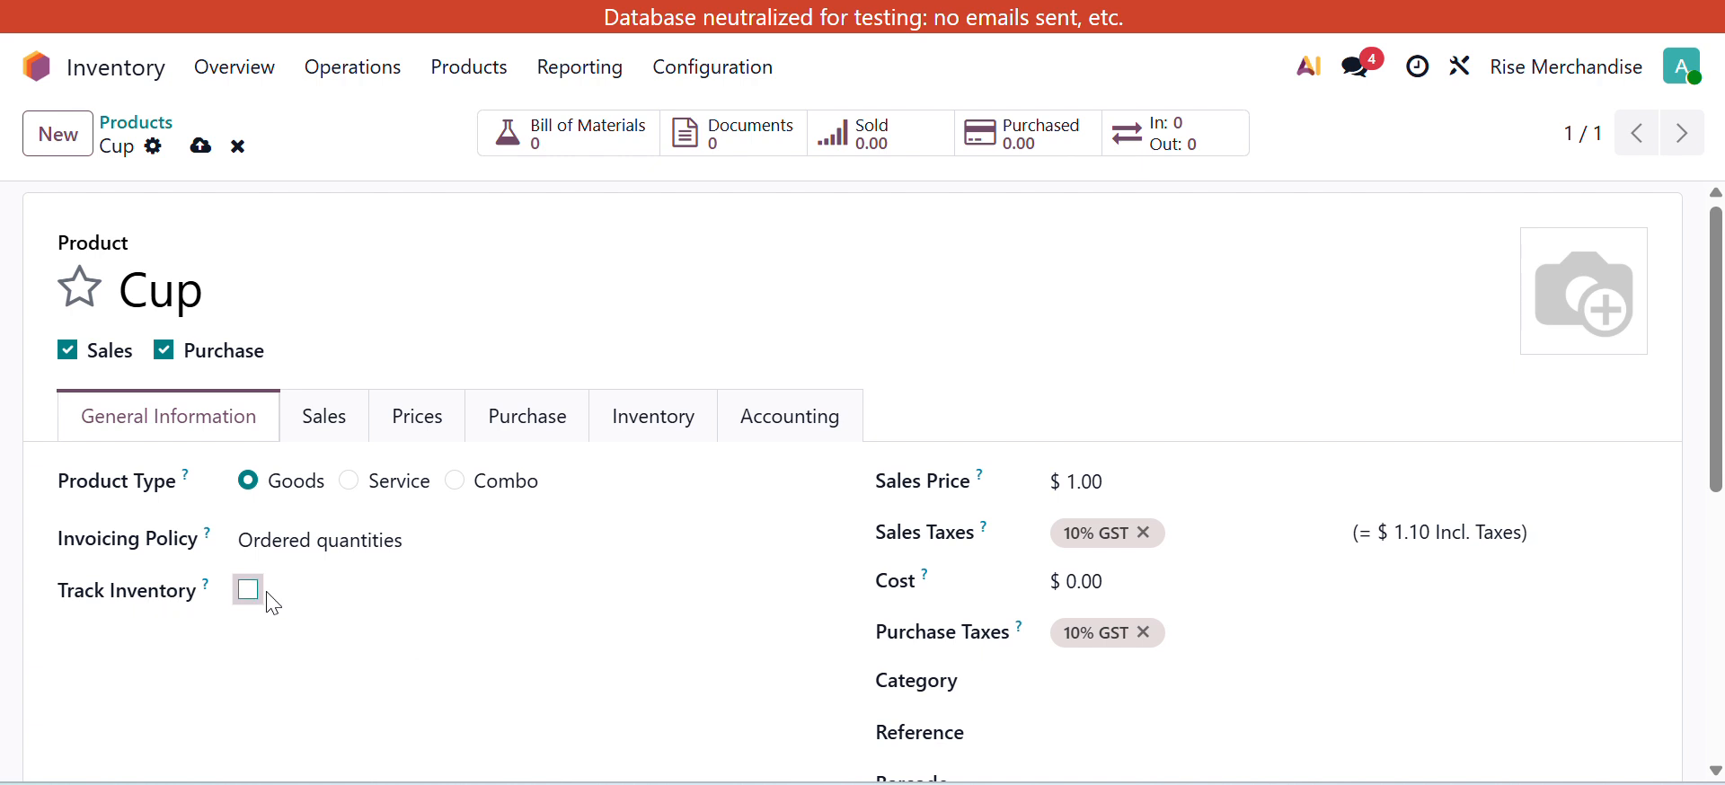
pyautogui.scroll(-1, 274, 499)
pyautogui.scroll(-2, 270, 504)
pyautogui.click(252, 451)
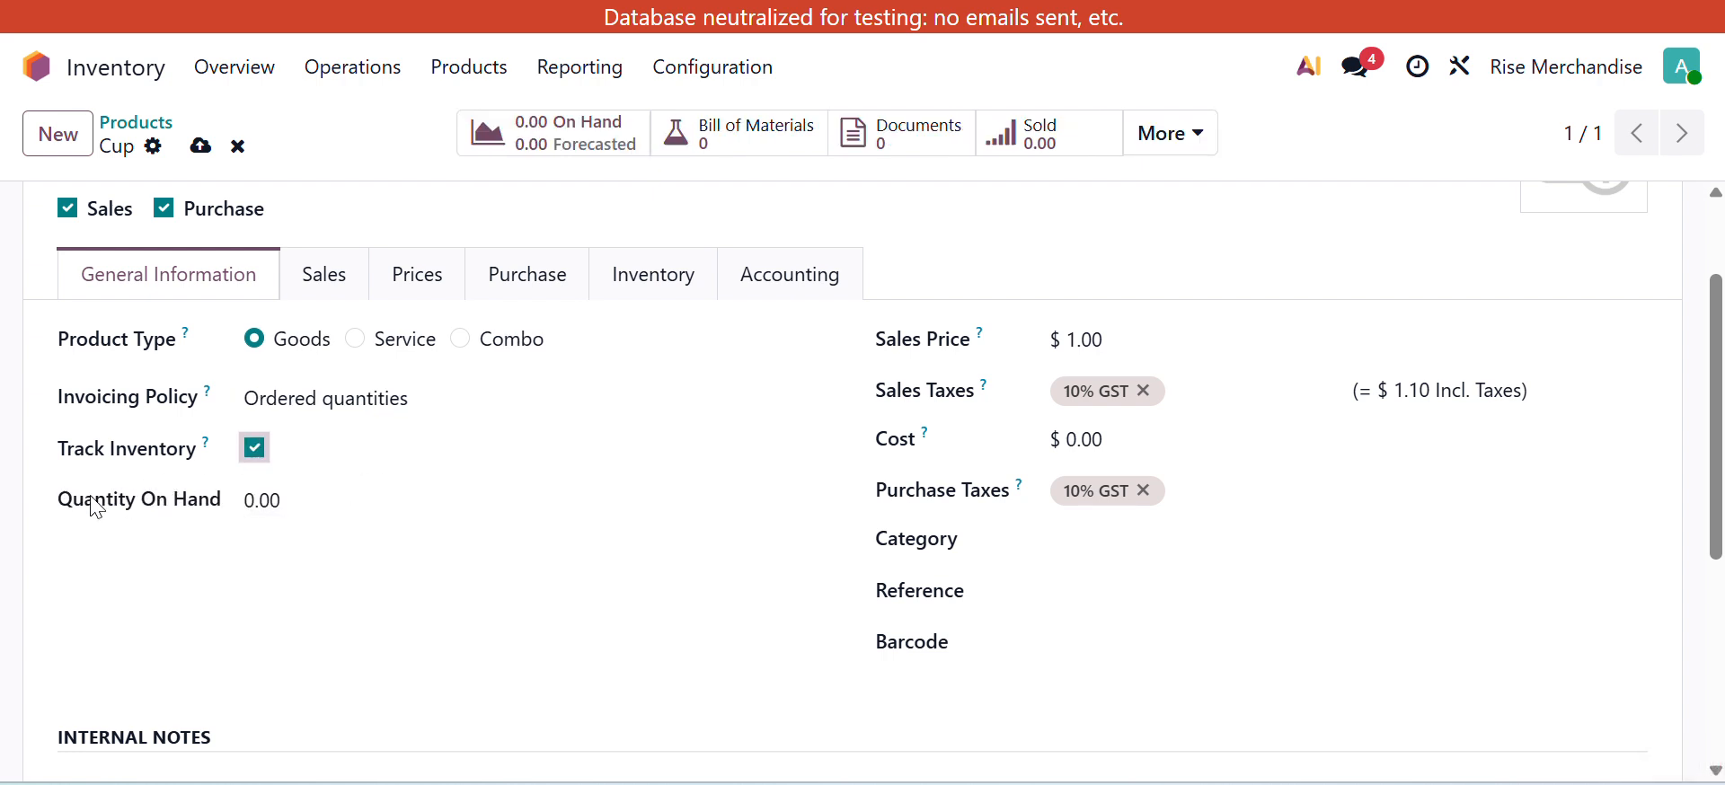
# Step: Show the Cup product's additional record links, including reordering rules, and save the product
pyautogui.click(1161, 132)
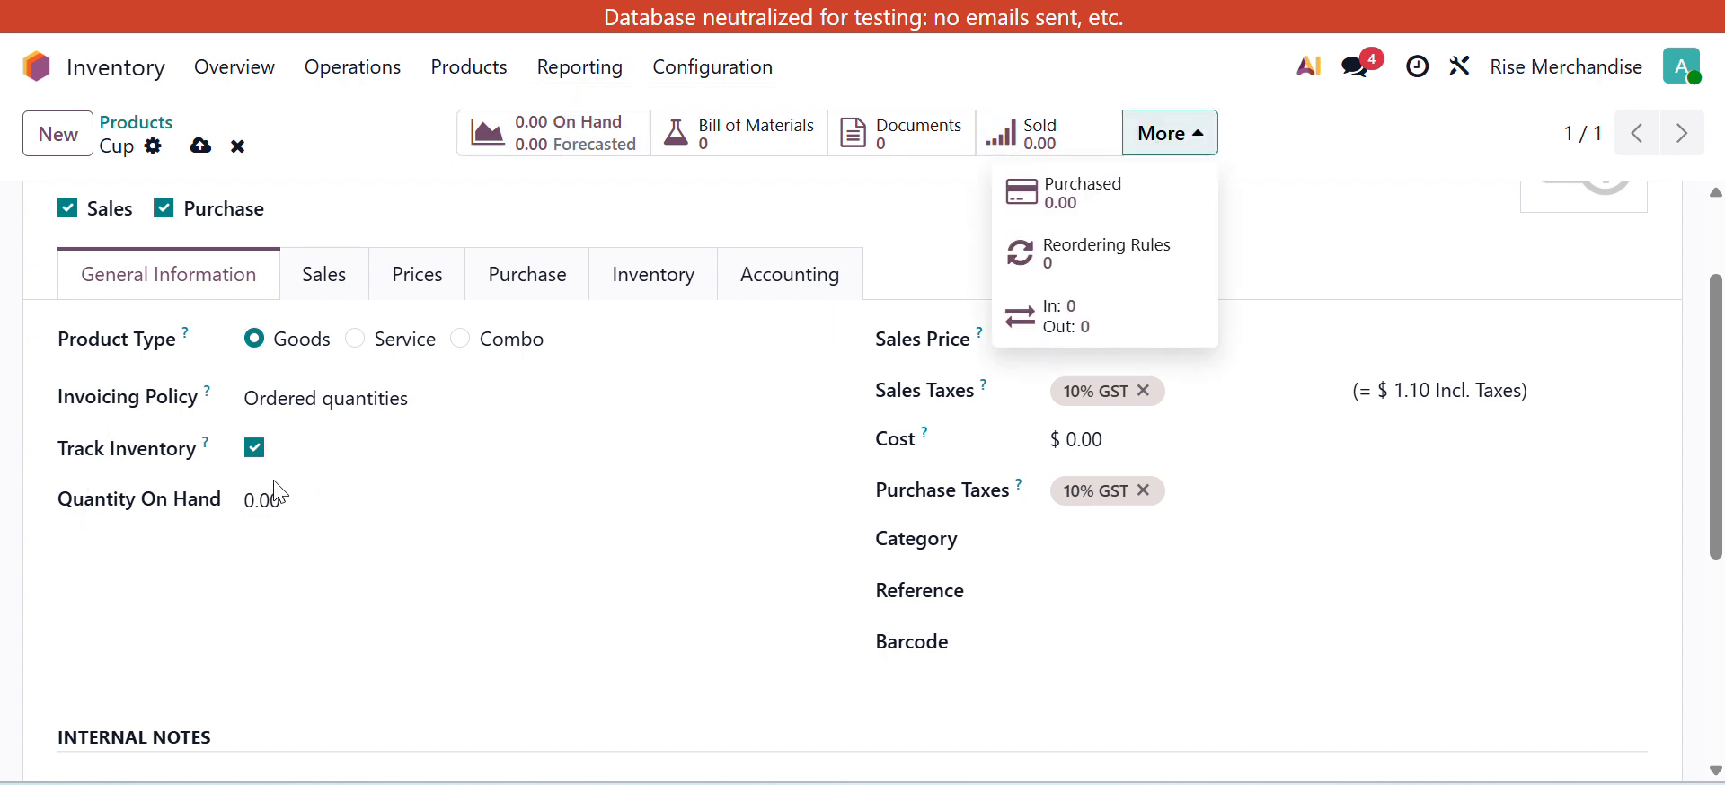
pyautogui.scroll(3, 297, 585)
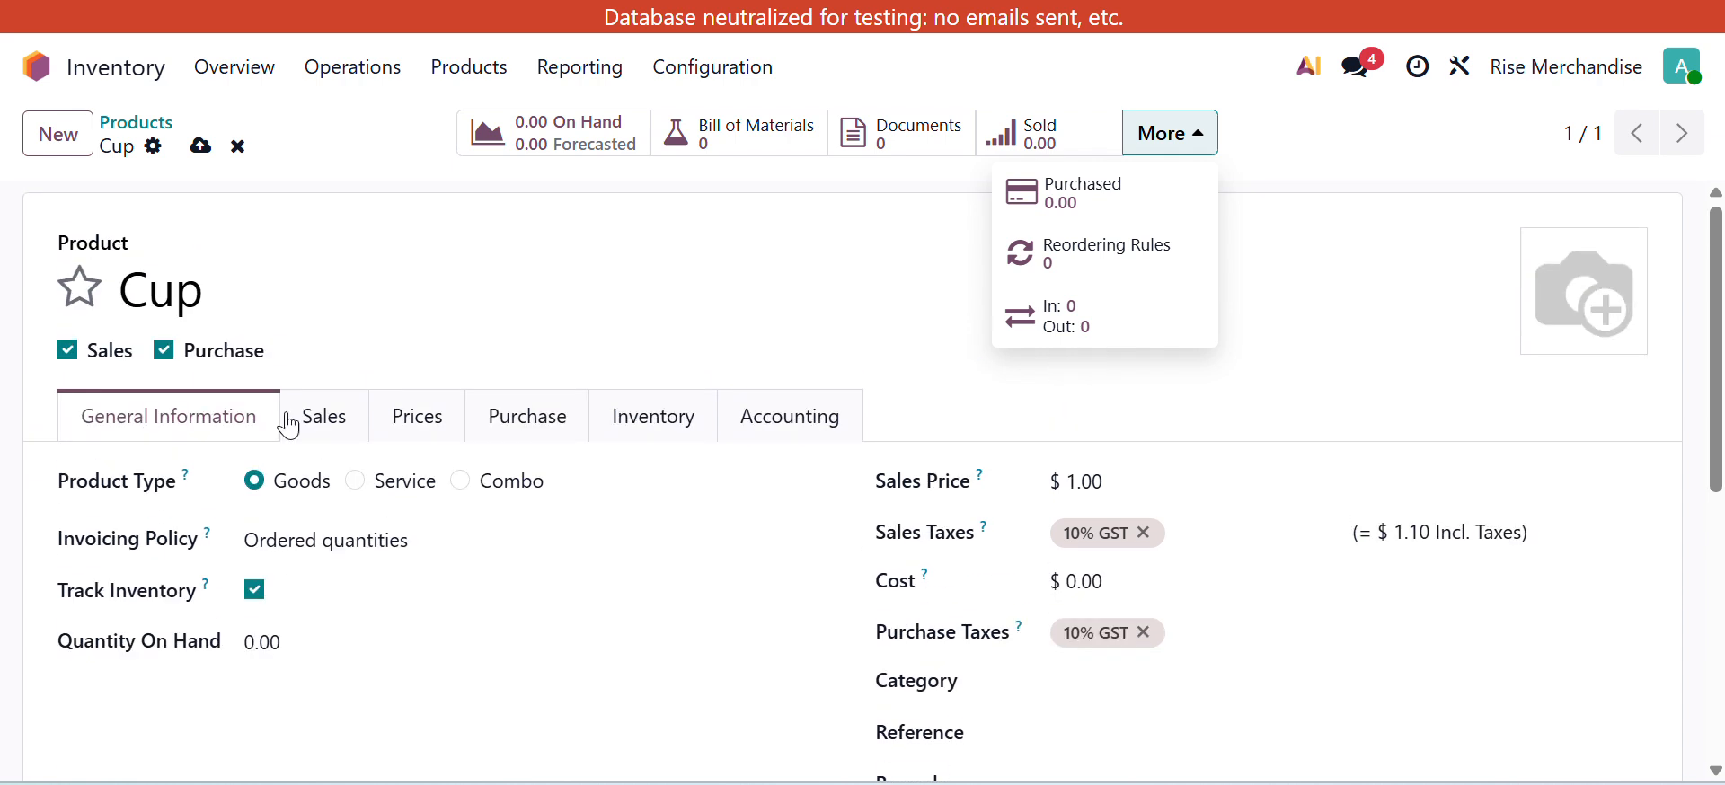
pyautogui.click(215, 151)
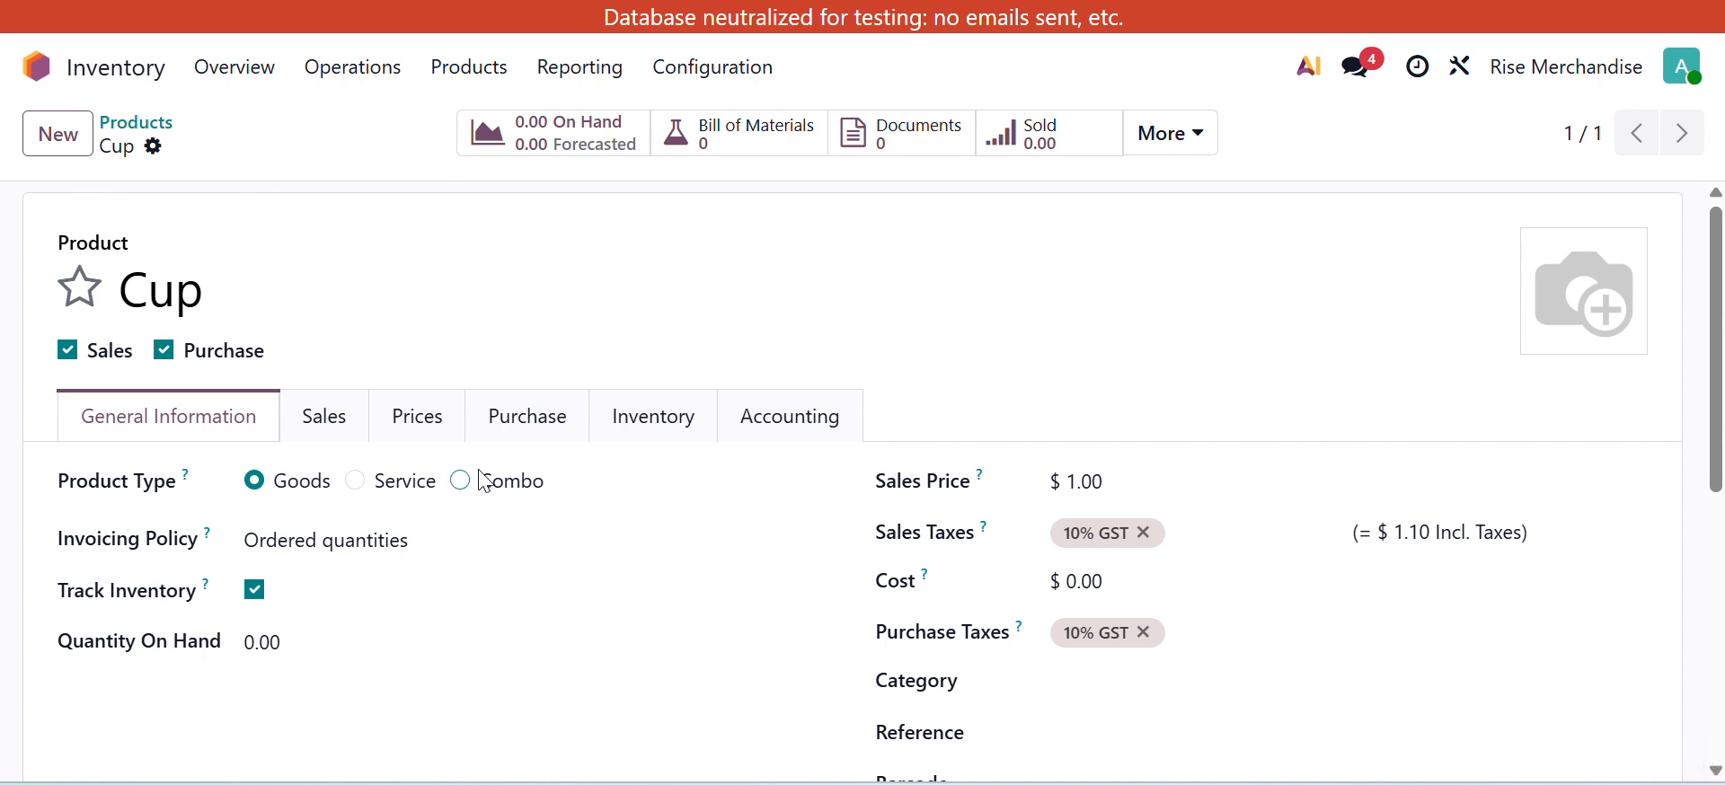
# Step: Try the Service and Combo product types on the Cup product and look at the combo choices
pyautogui.click(356, 482)
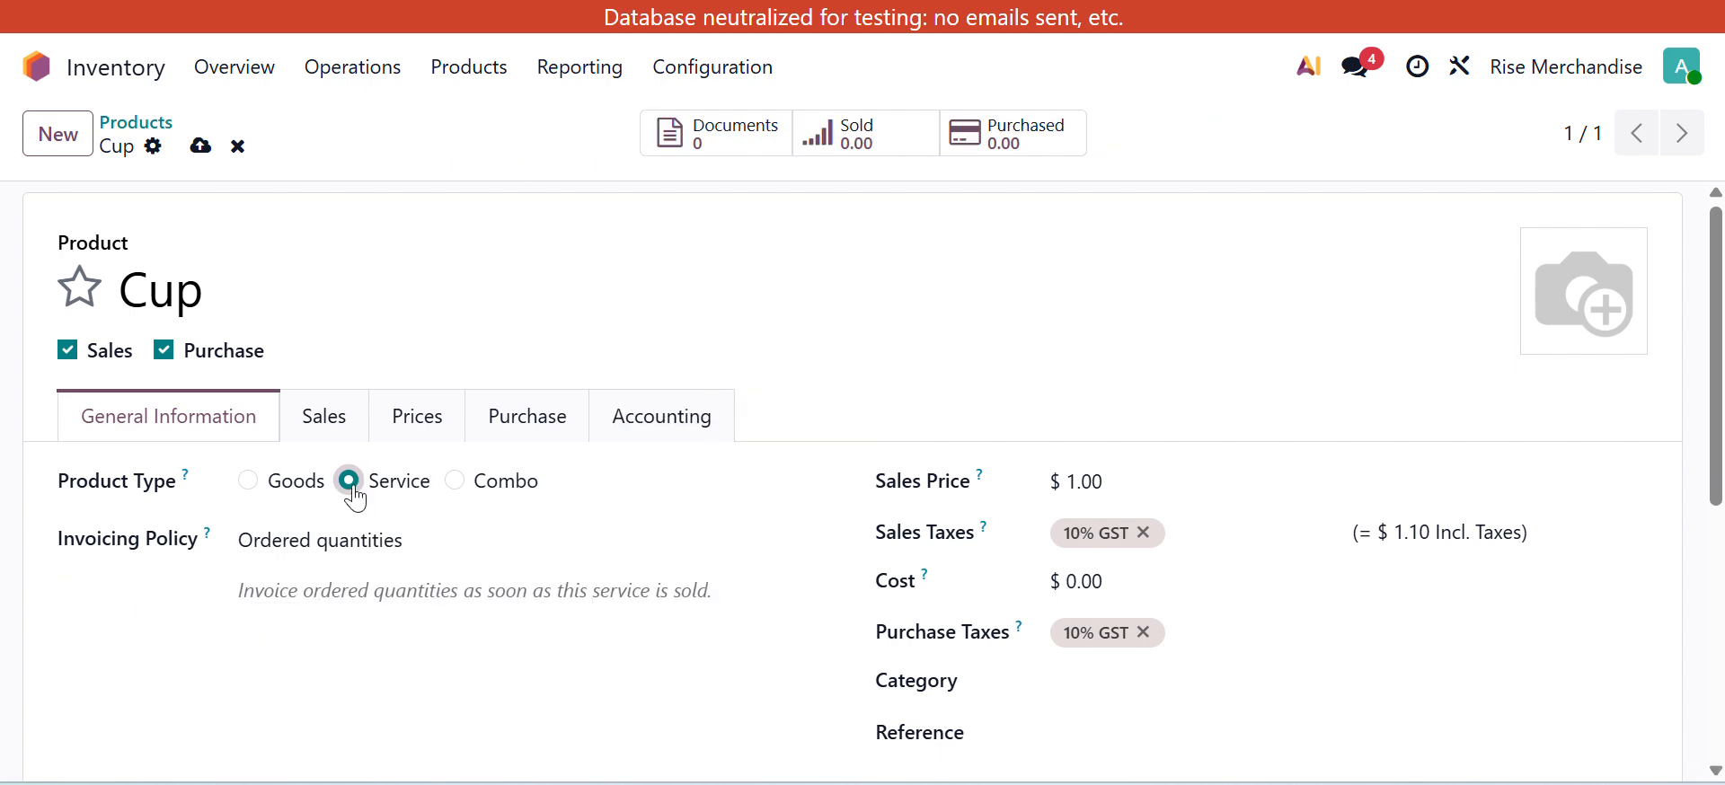
pyautogui.scroll(-3, 300, 666)
pyautogui.scroll(3, 318, 486)
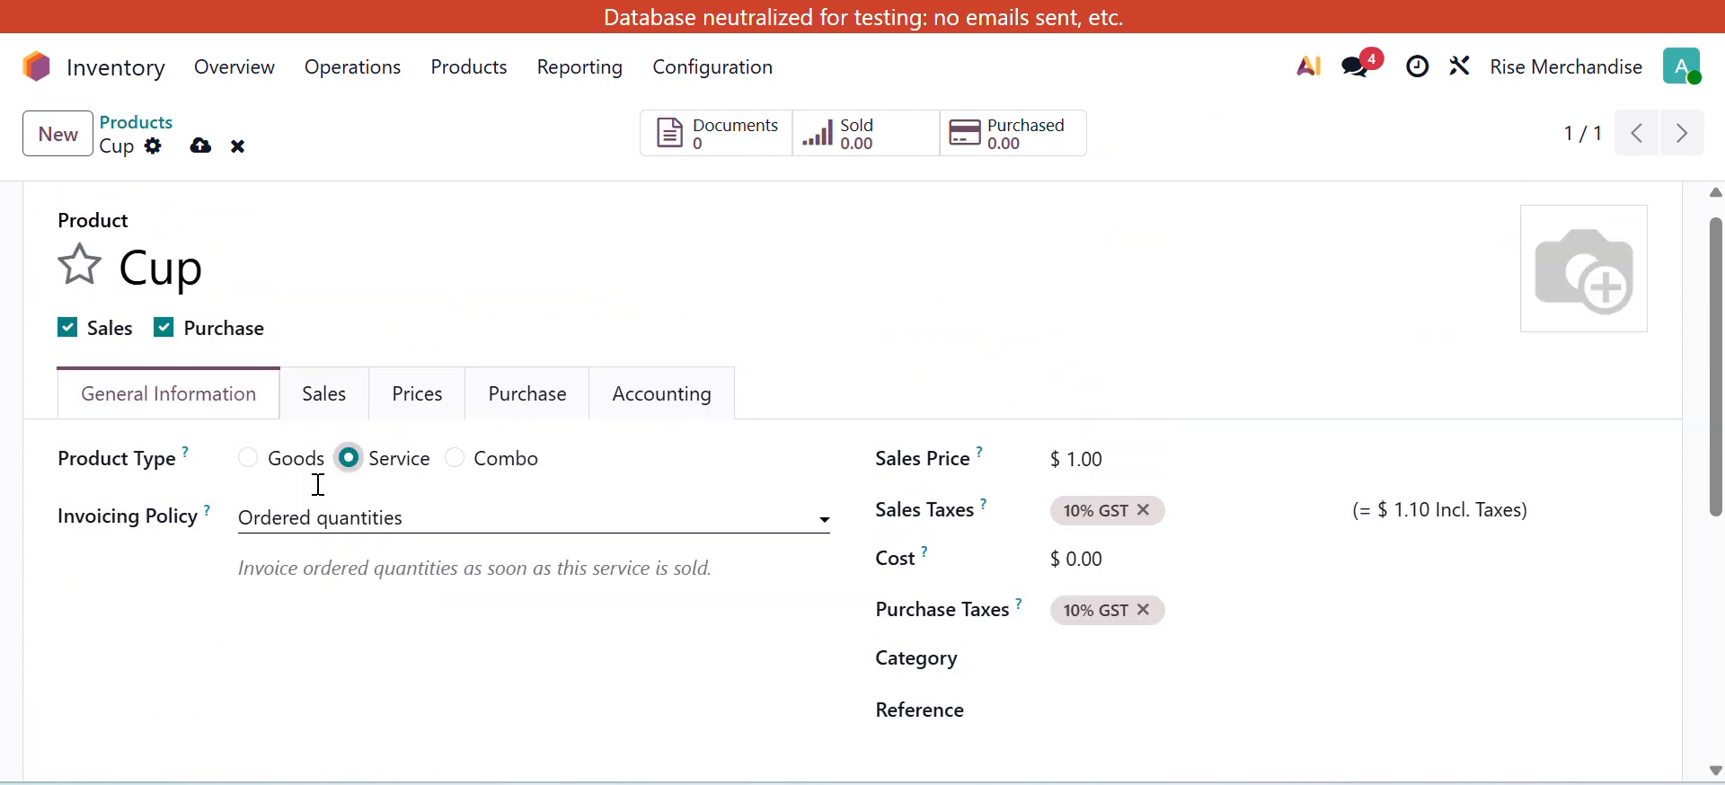
pyautogui.scroll(1, 270, 539)
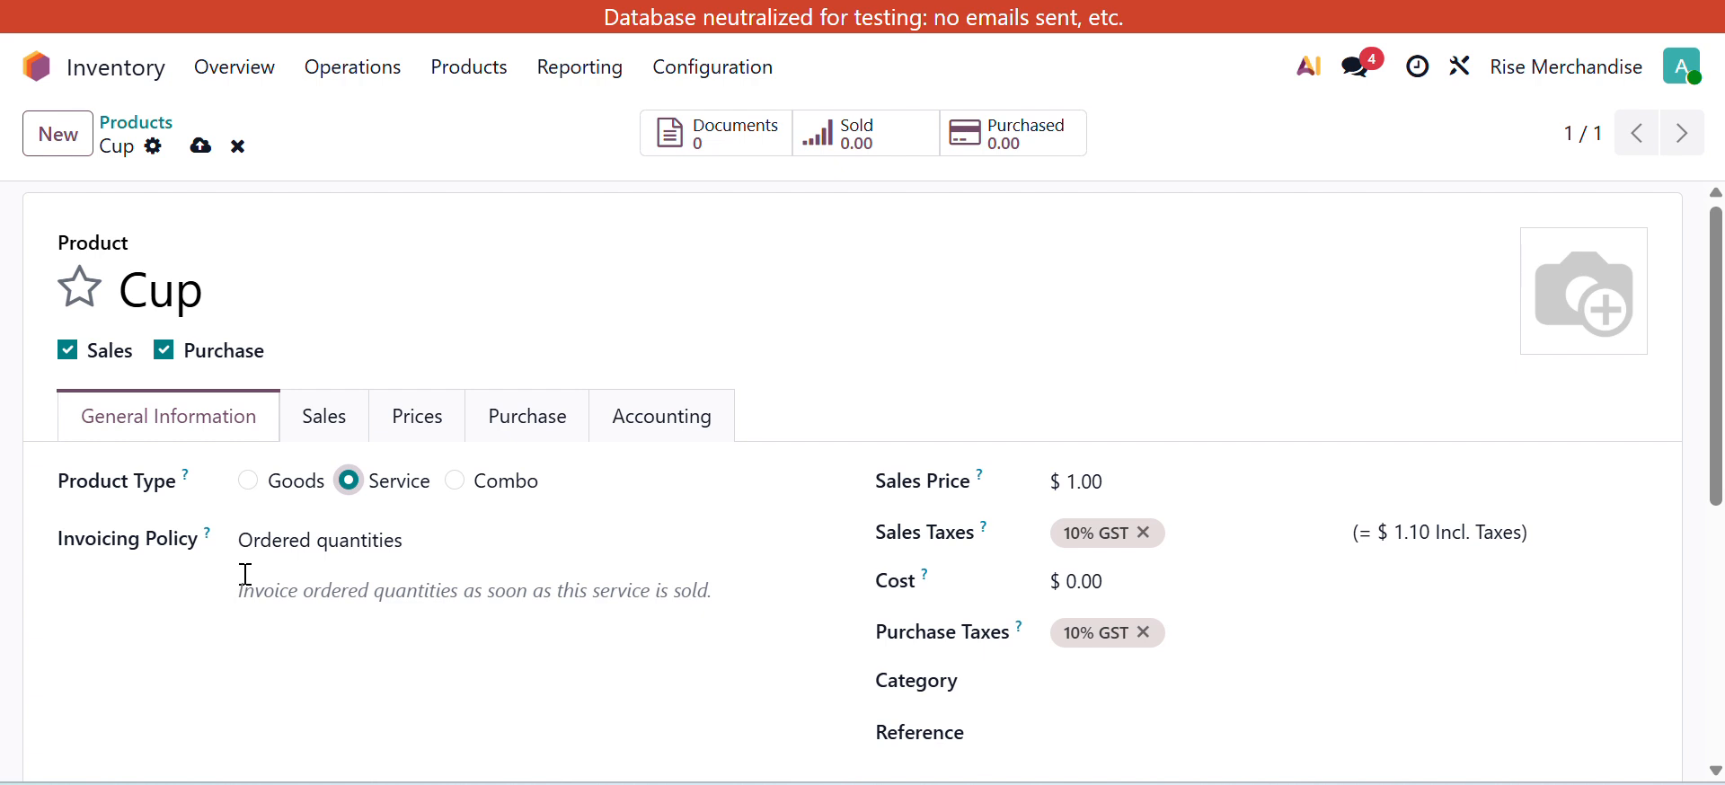
pyautogui.click(457, 485)
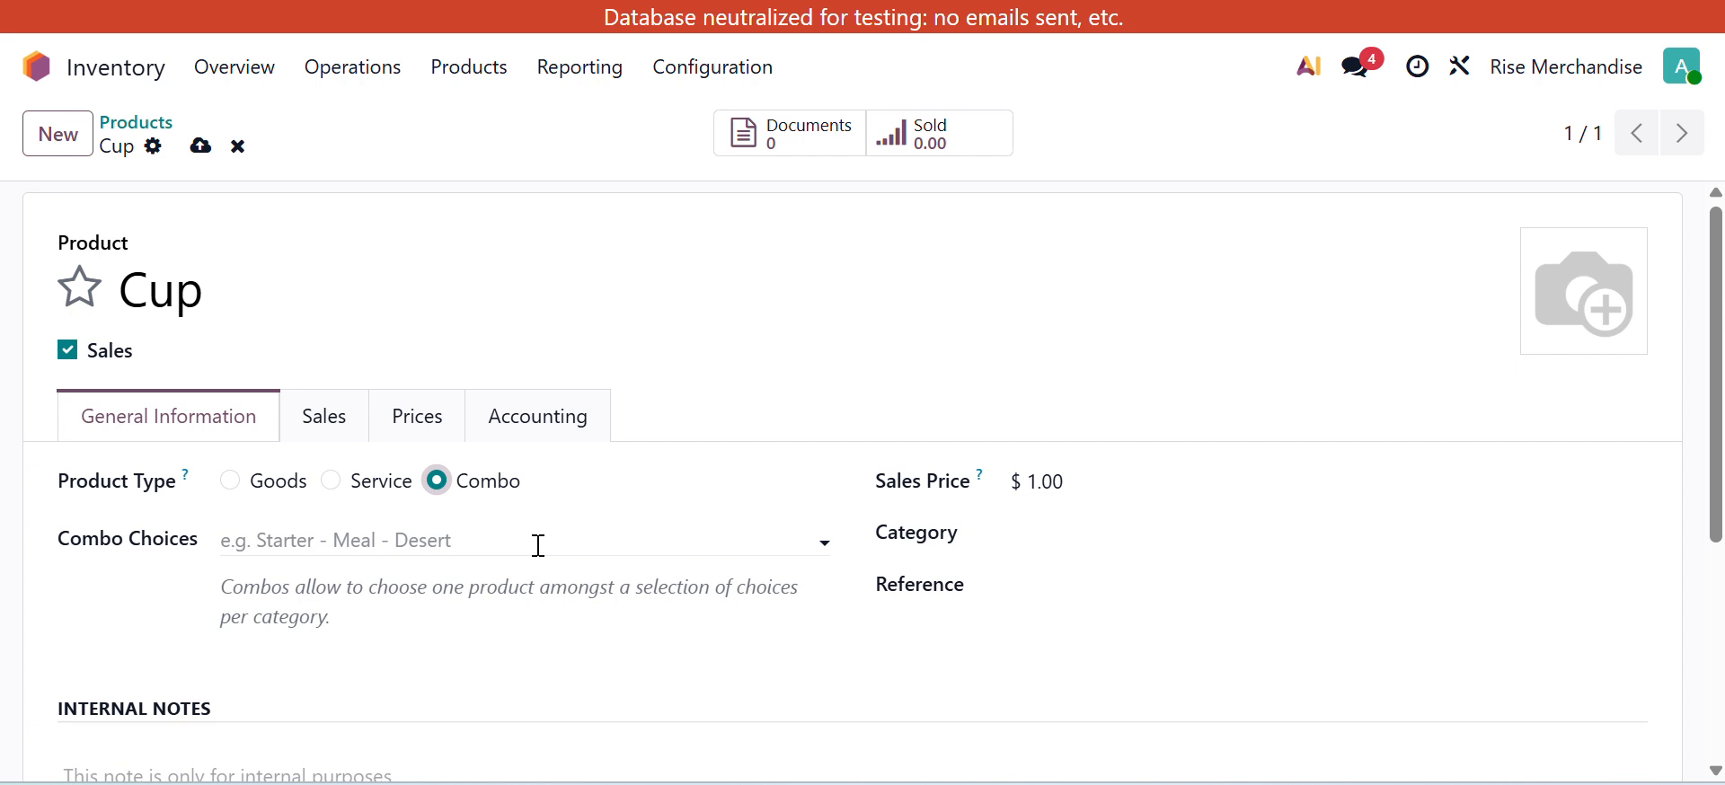
pyautogui.click(335, 540)
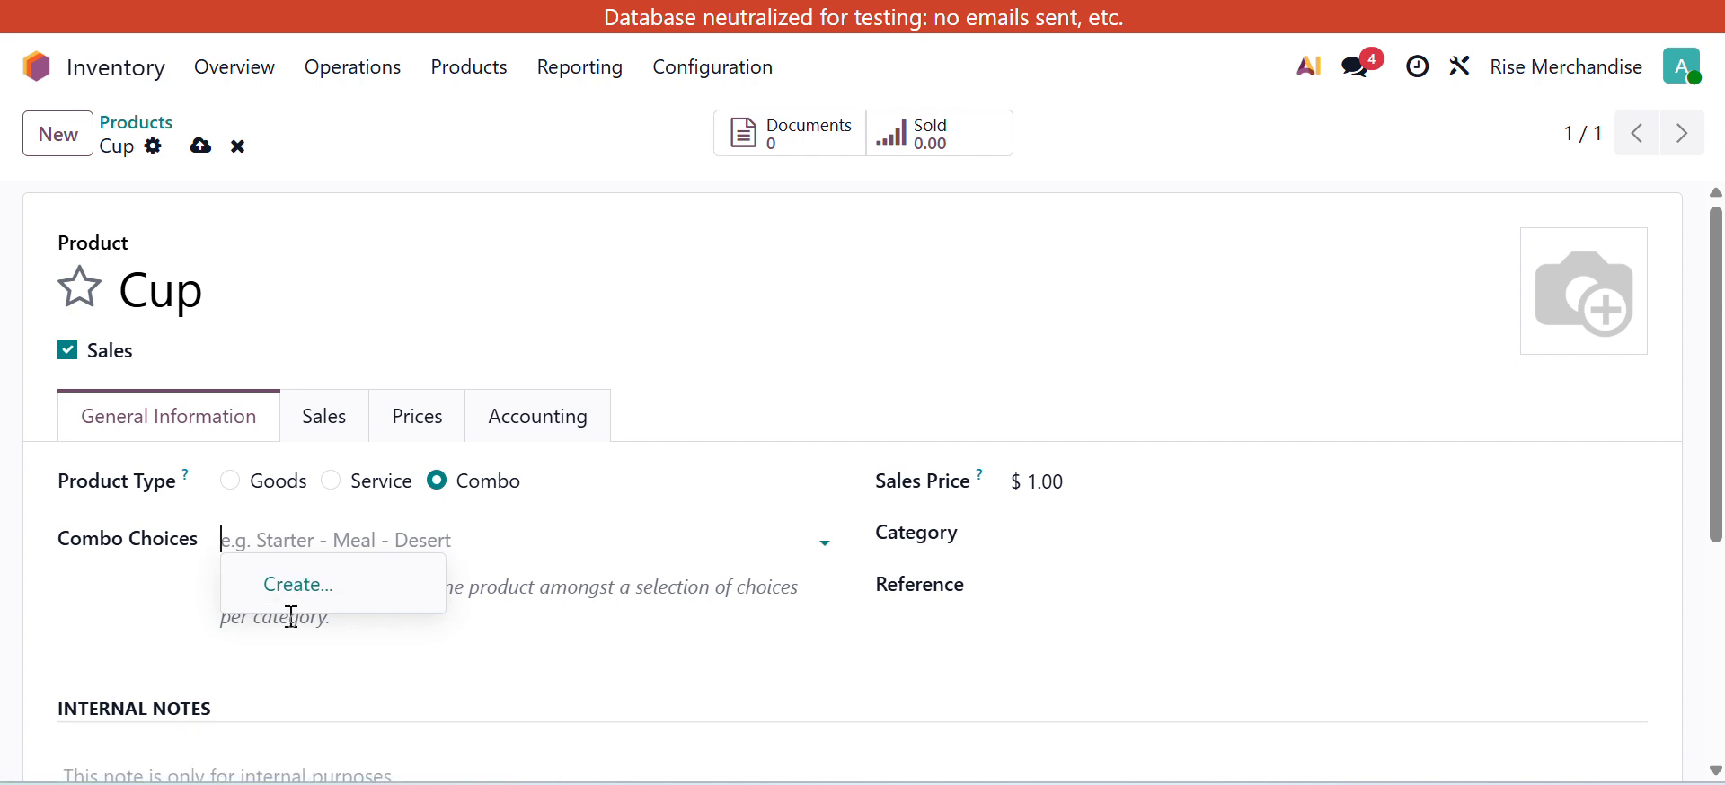
# Step: Set the Cup product's type back to Goods and enable Track Inventory
pyautogui.click(229, 485)
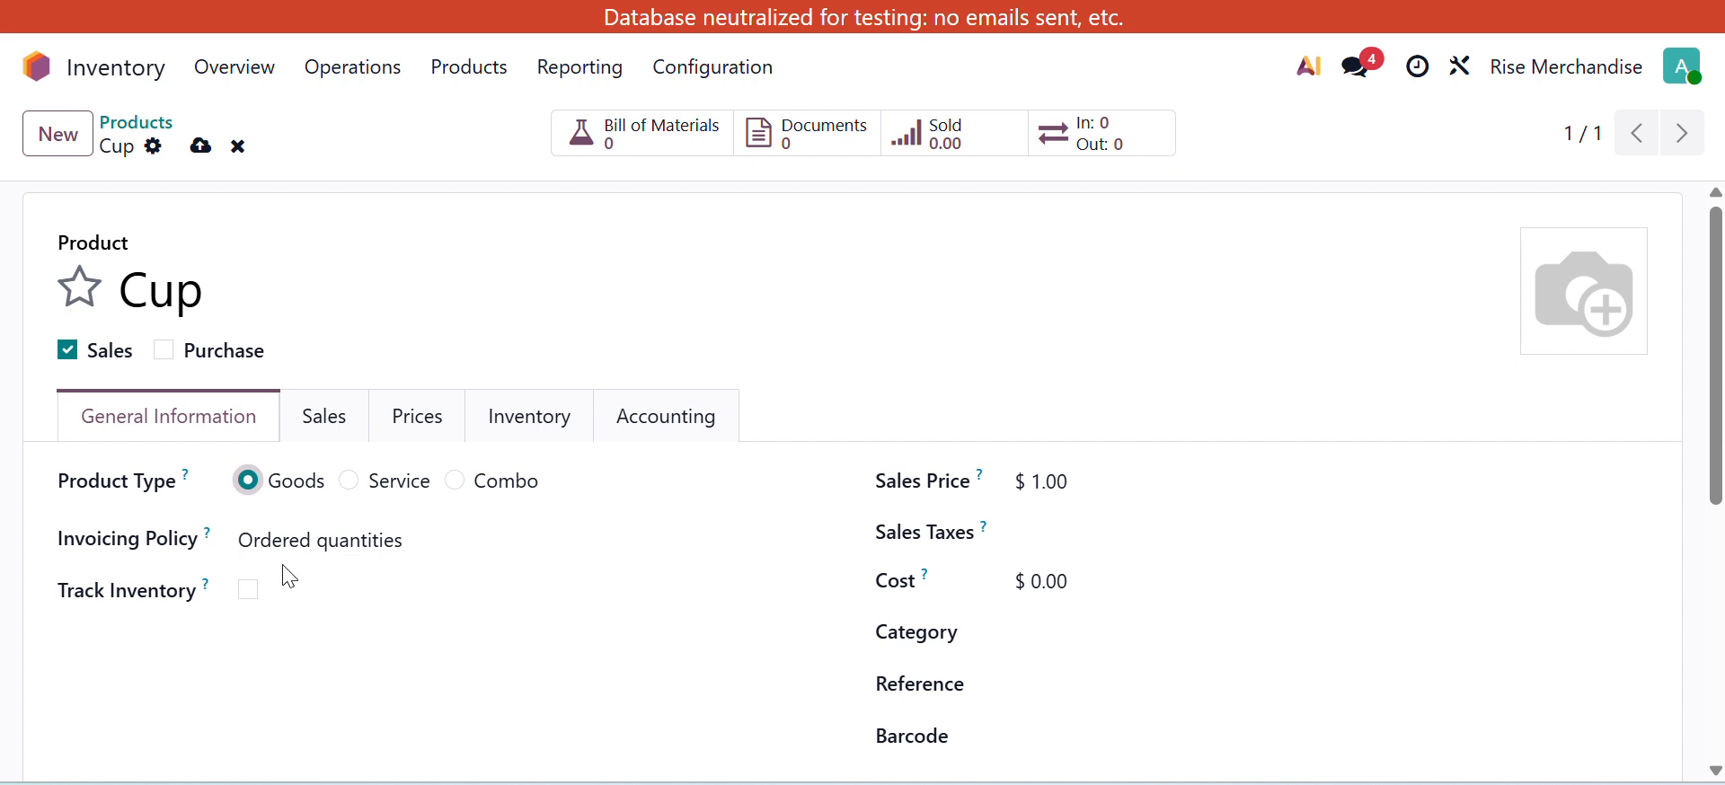
pyautogui.click(250, 591)
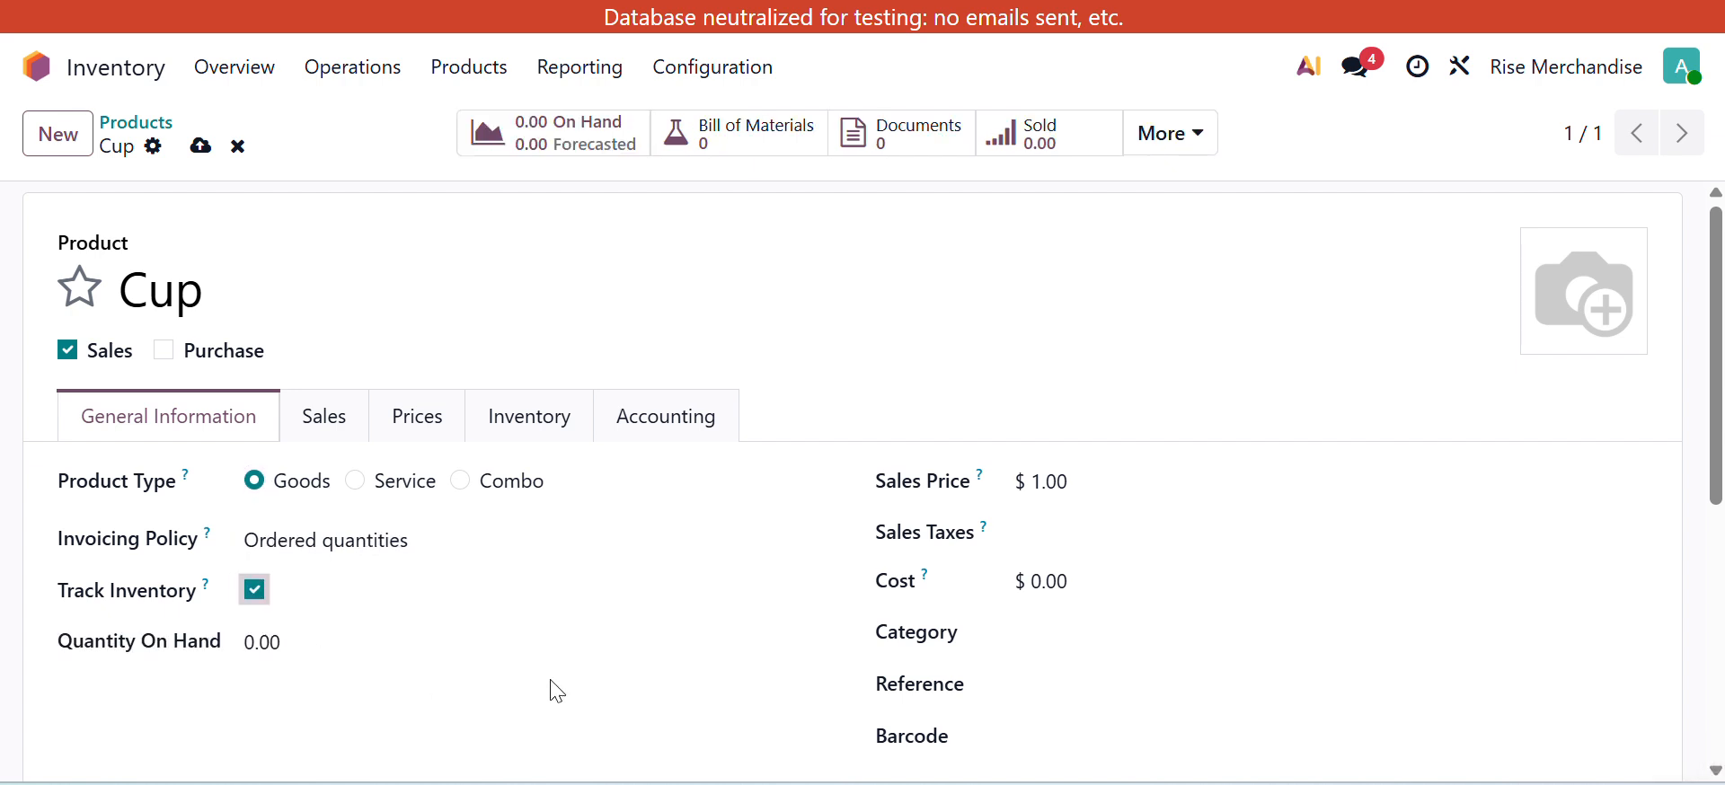
# Step: Review the available invoicing policies, sales taxes and the cost field of the Cup product
pyautogui.click(449, 542)
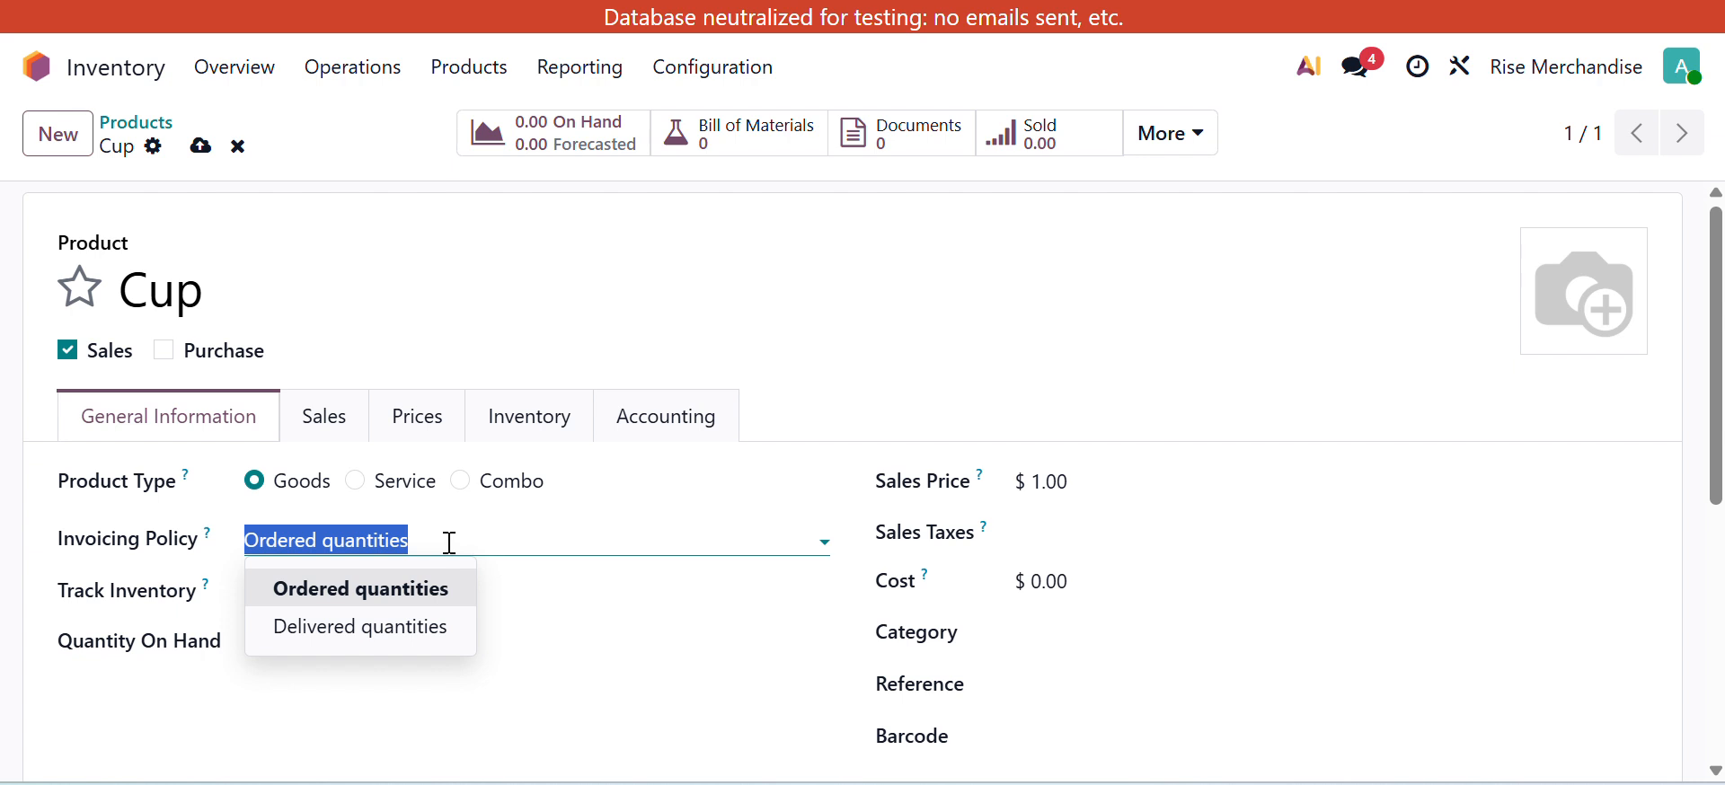
pyautogui.click(449, 543)
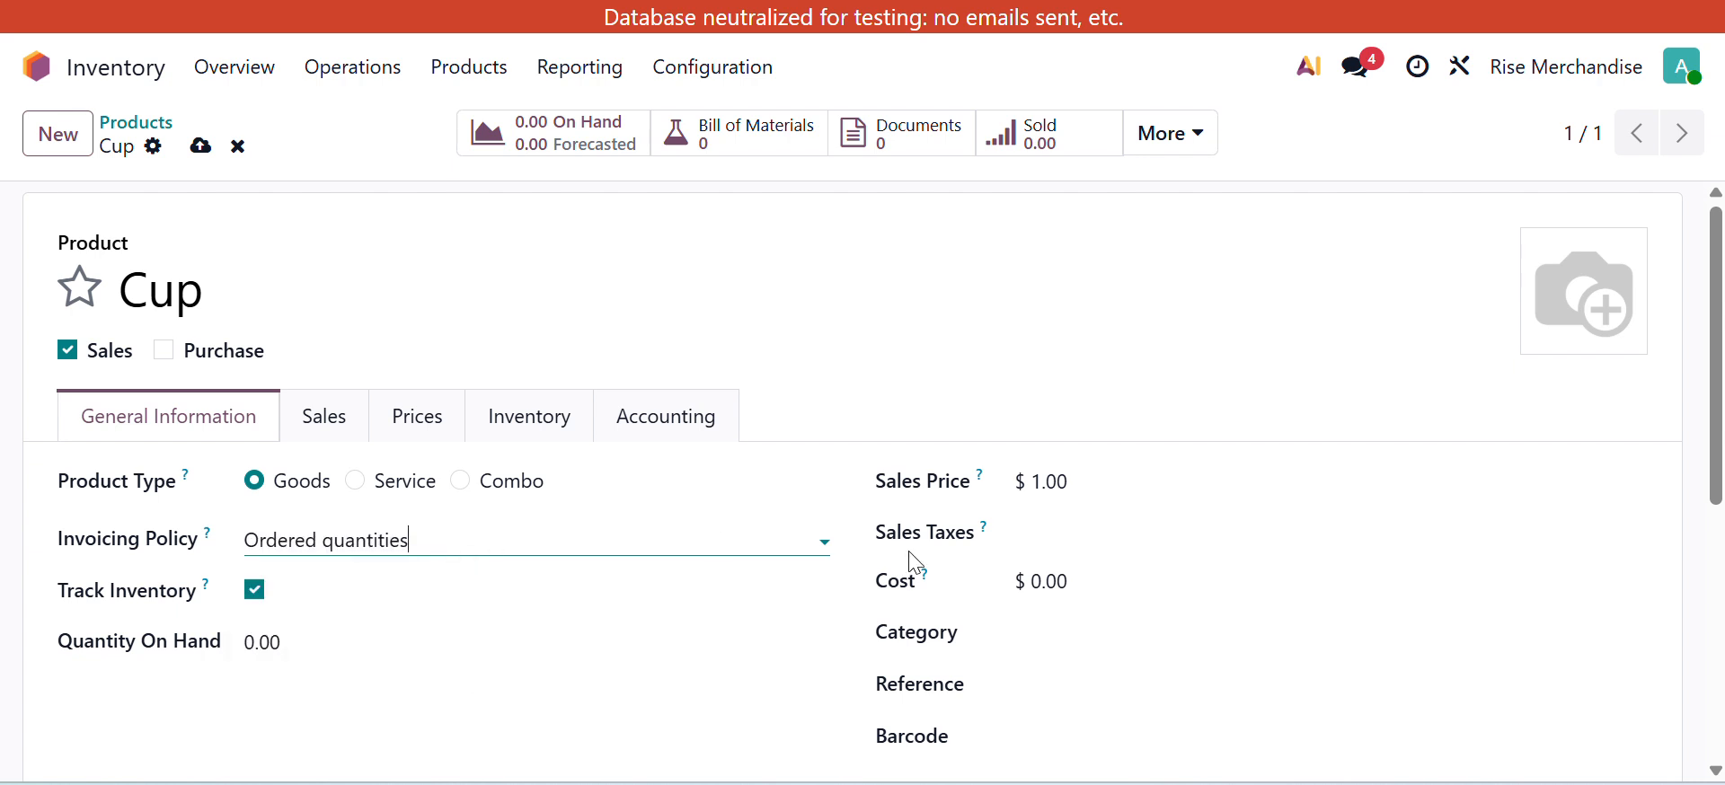
pyautogui.scroll(-2, 914, 564)
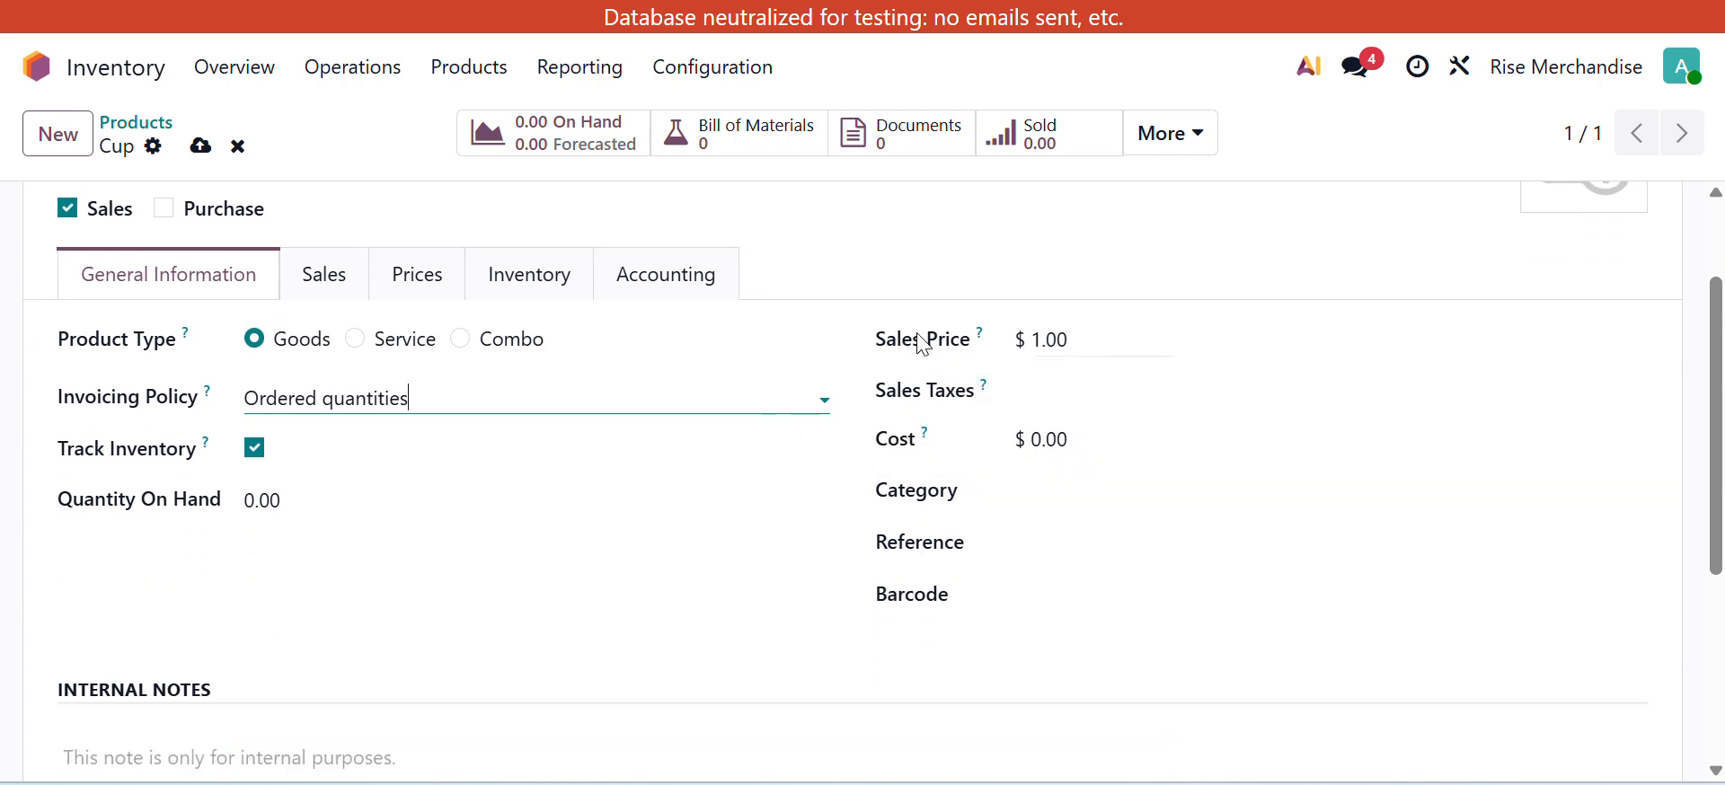
pyautogui.click(1067, 385)
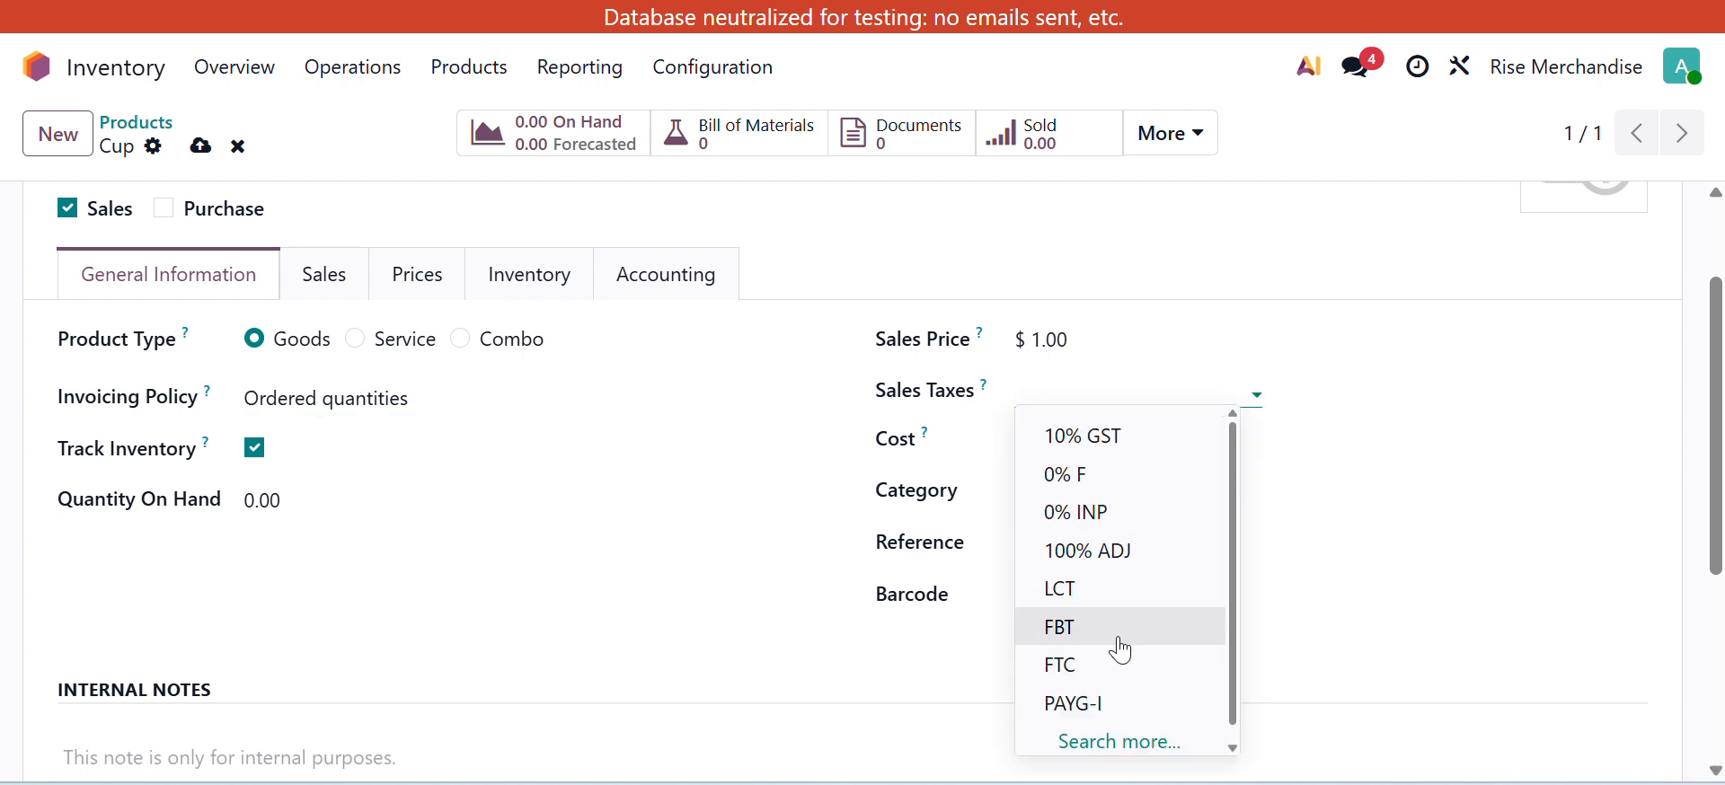
pyautogui.scroll(-1, 1092, 620)
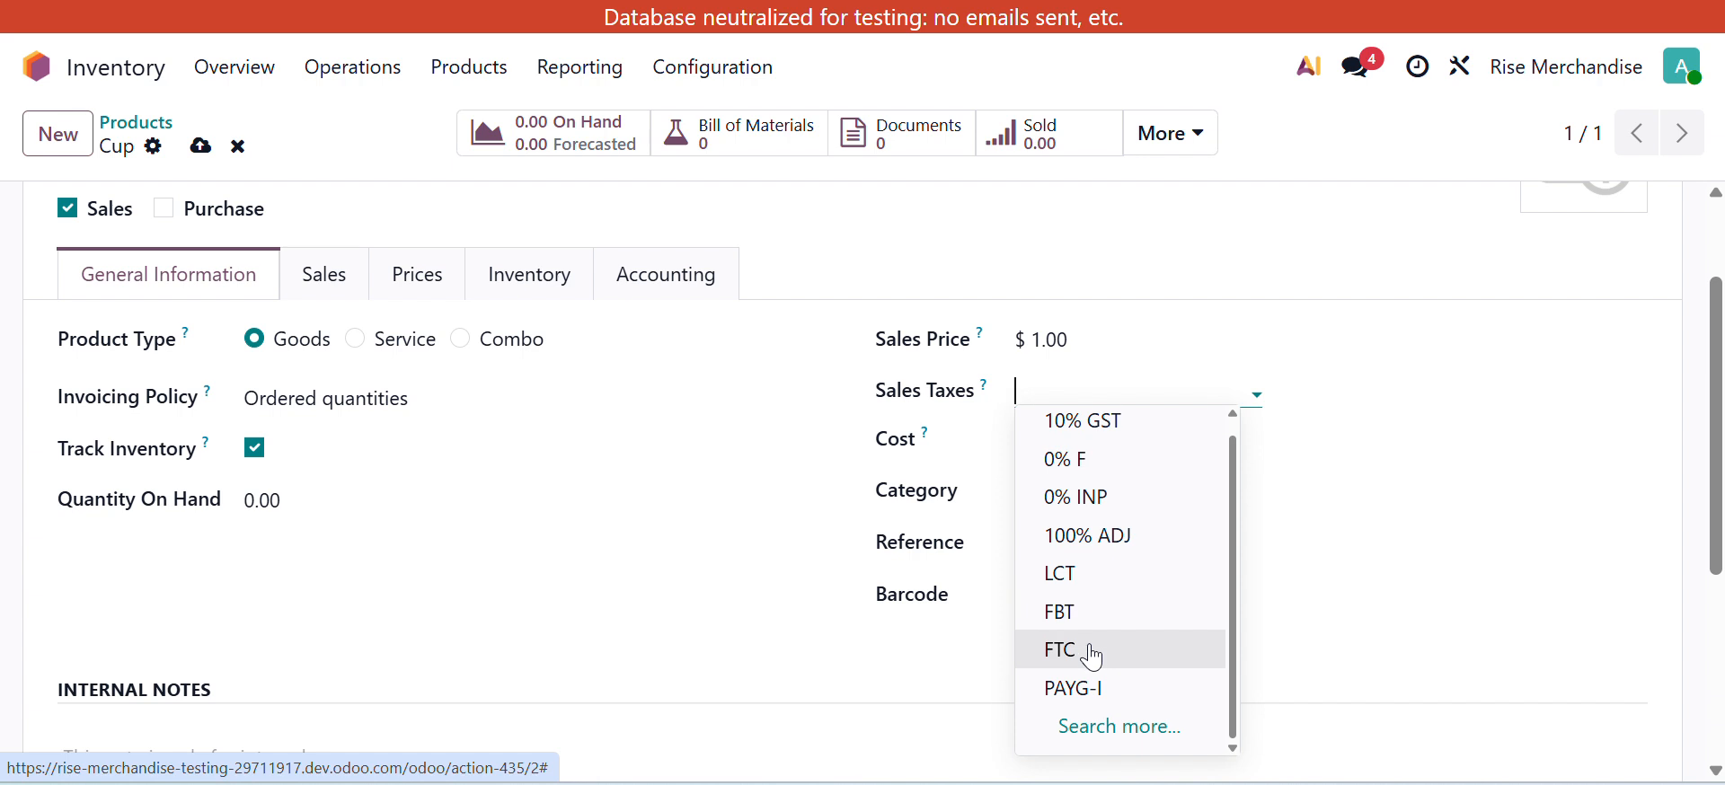
pyautogui.click(937, 436)
pyautogui.click(1105, 449)
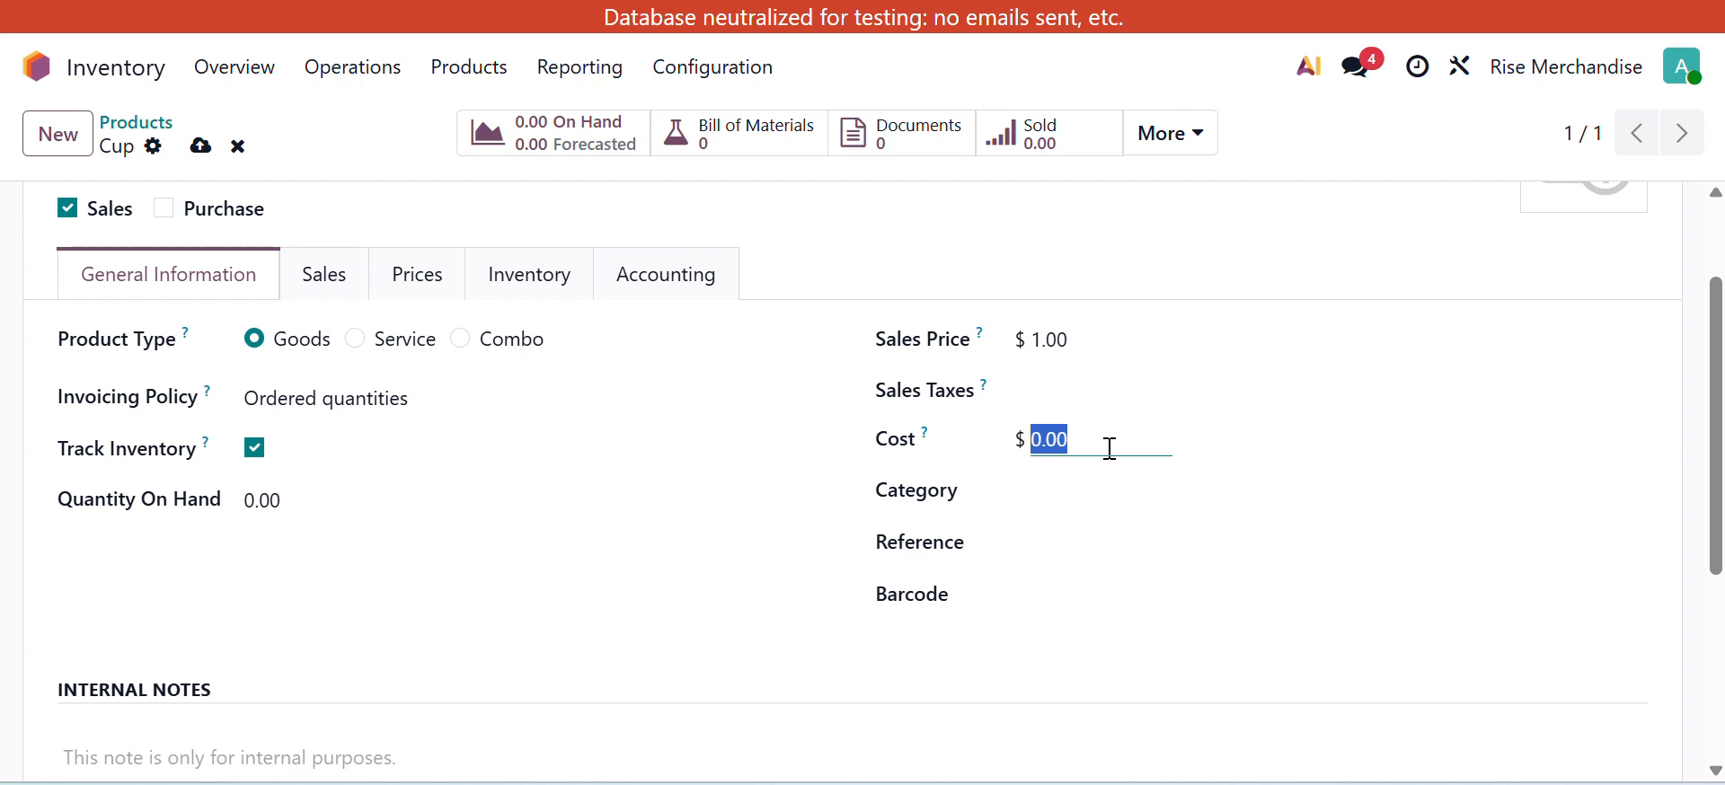
# Step: Open a blank product category form from the Cup's category search and examine its logistics, inventory valuation and account properties
pyautogui.click(1106, 491)
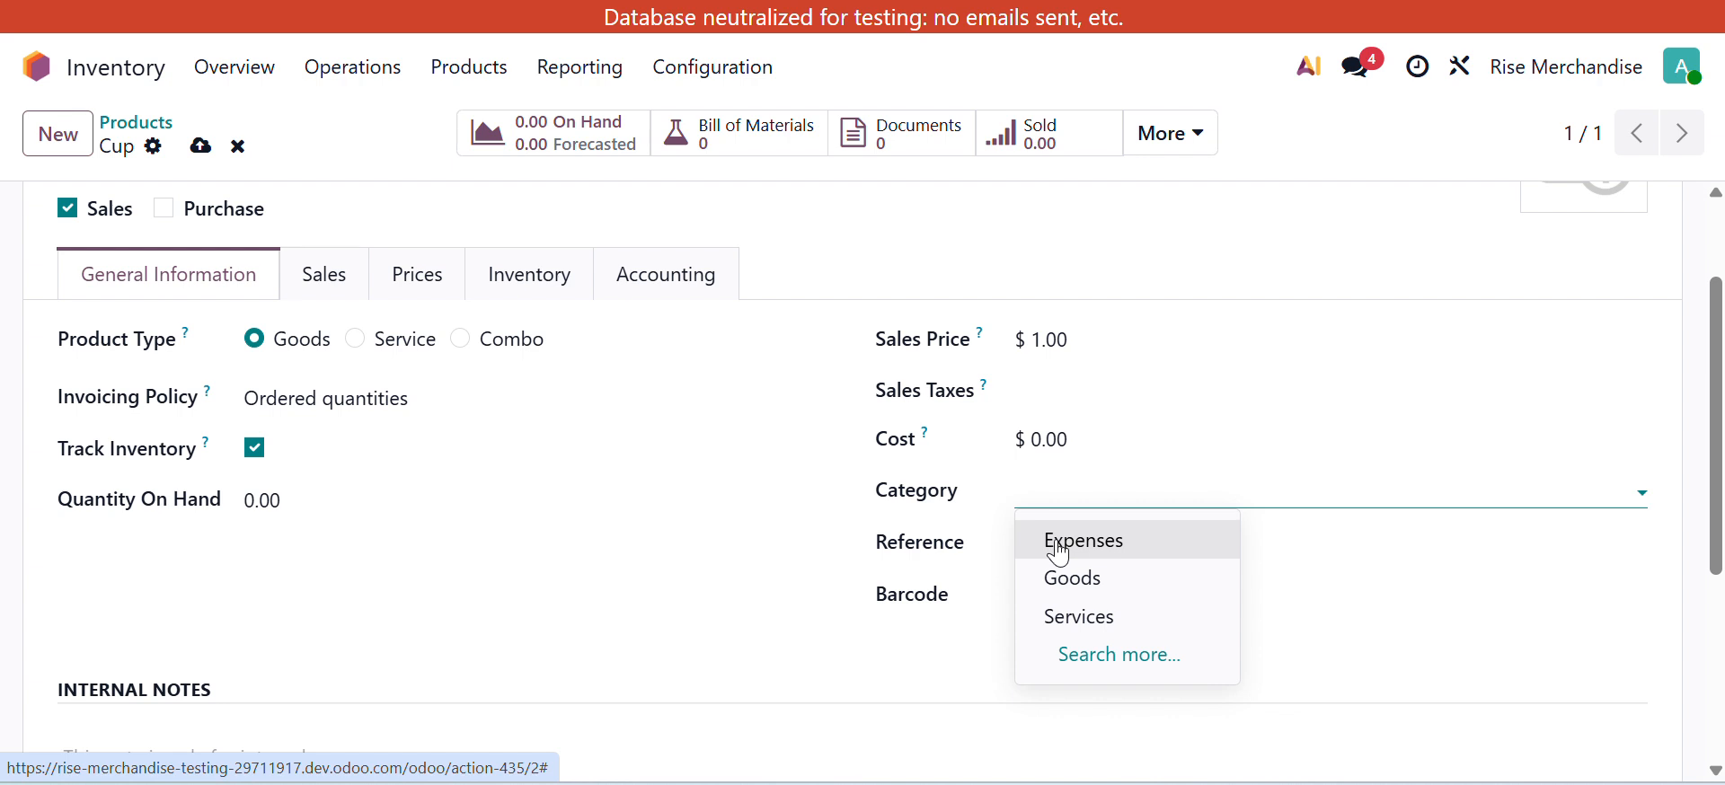
pyautogui.click(1064, 655)
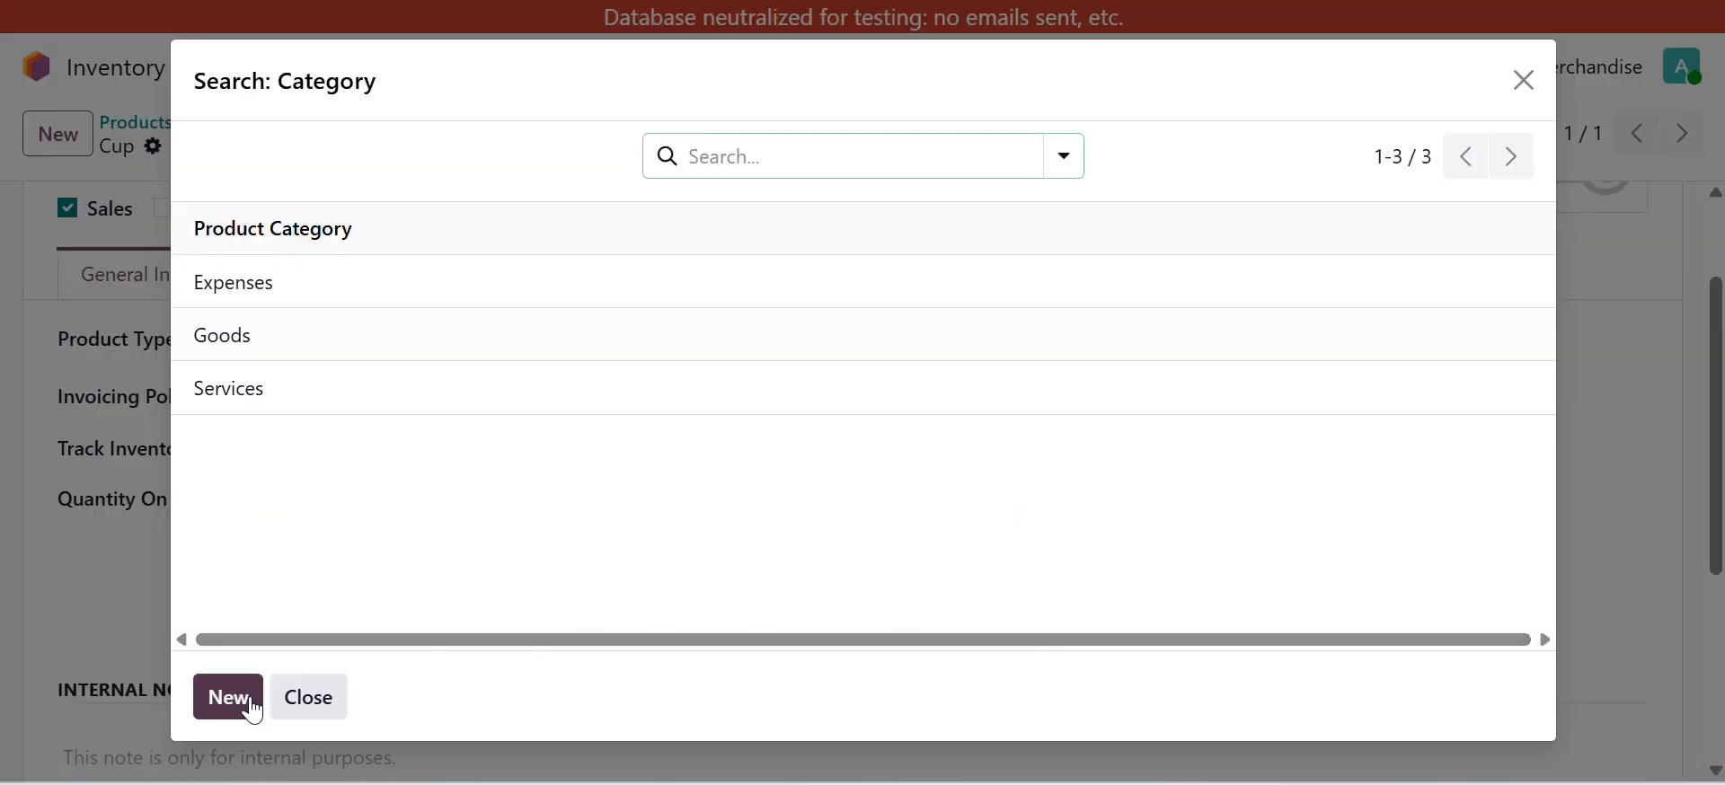
pyautogui.click(255, 712)
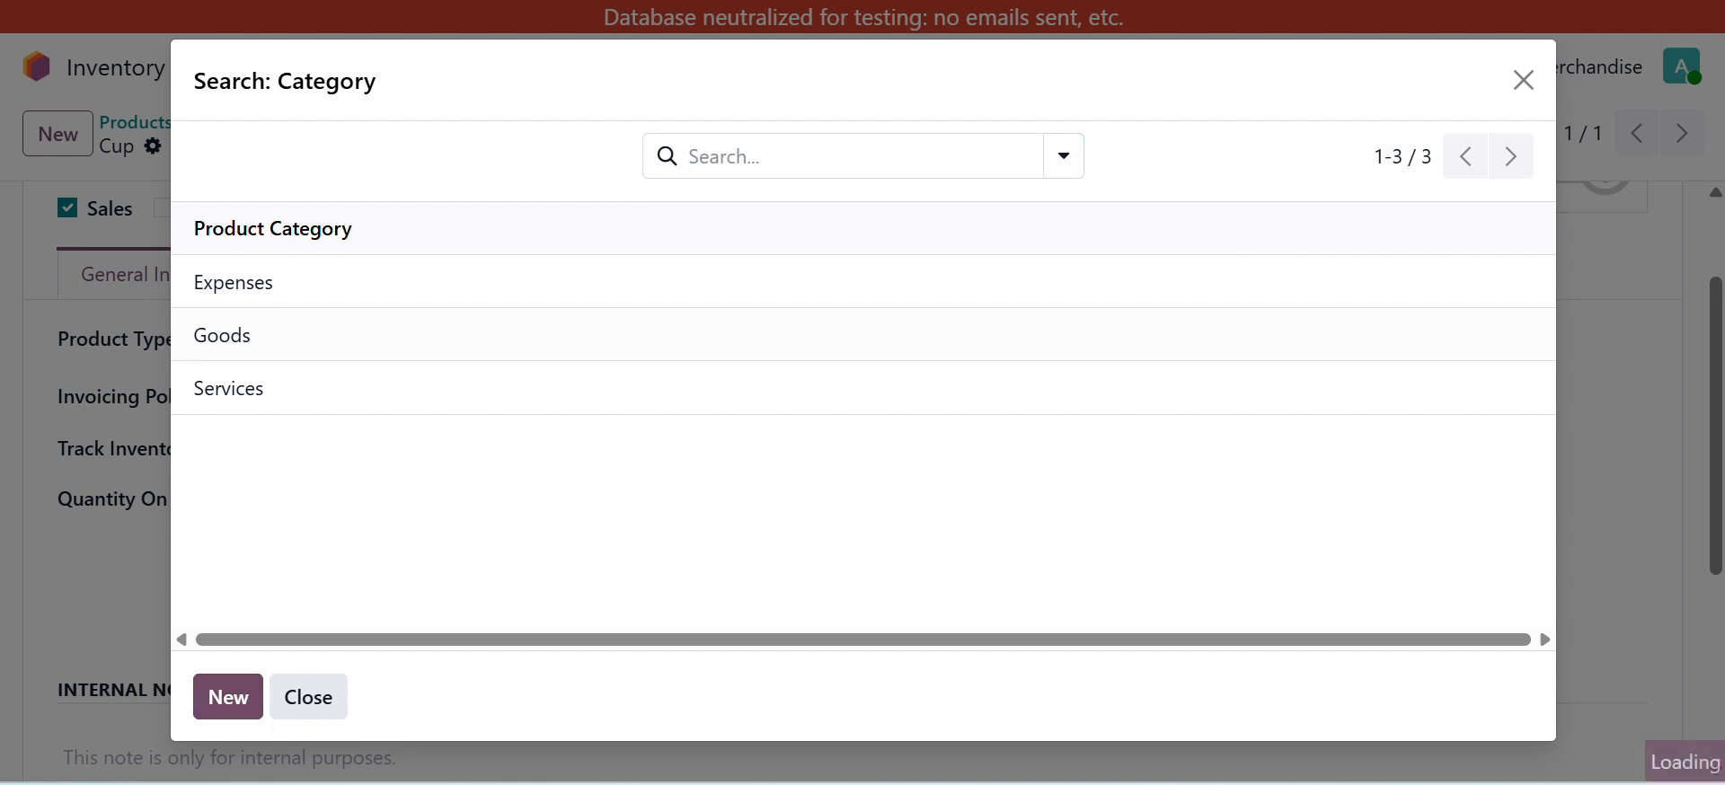
pyautogui.scroll(-2, 674, 544)
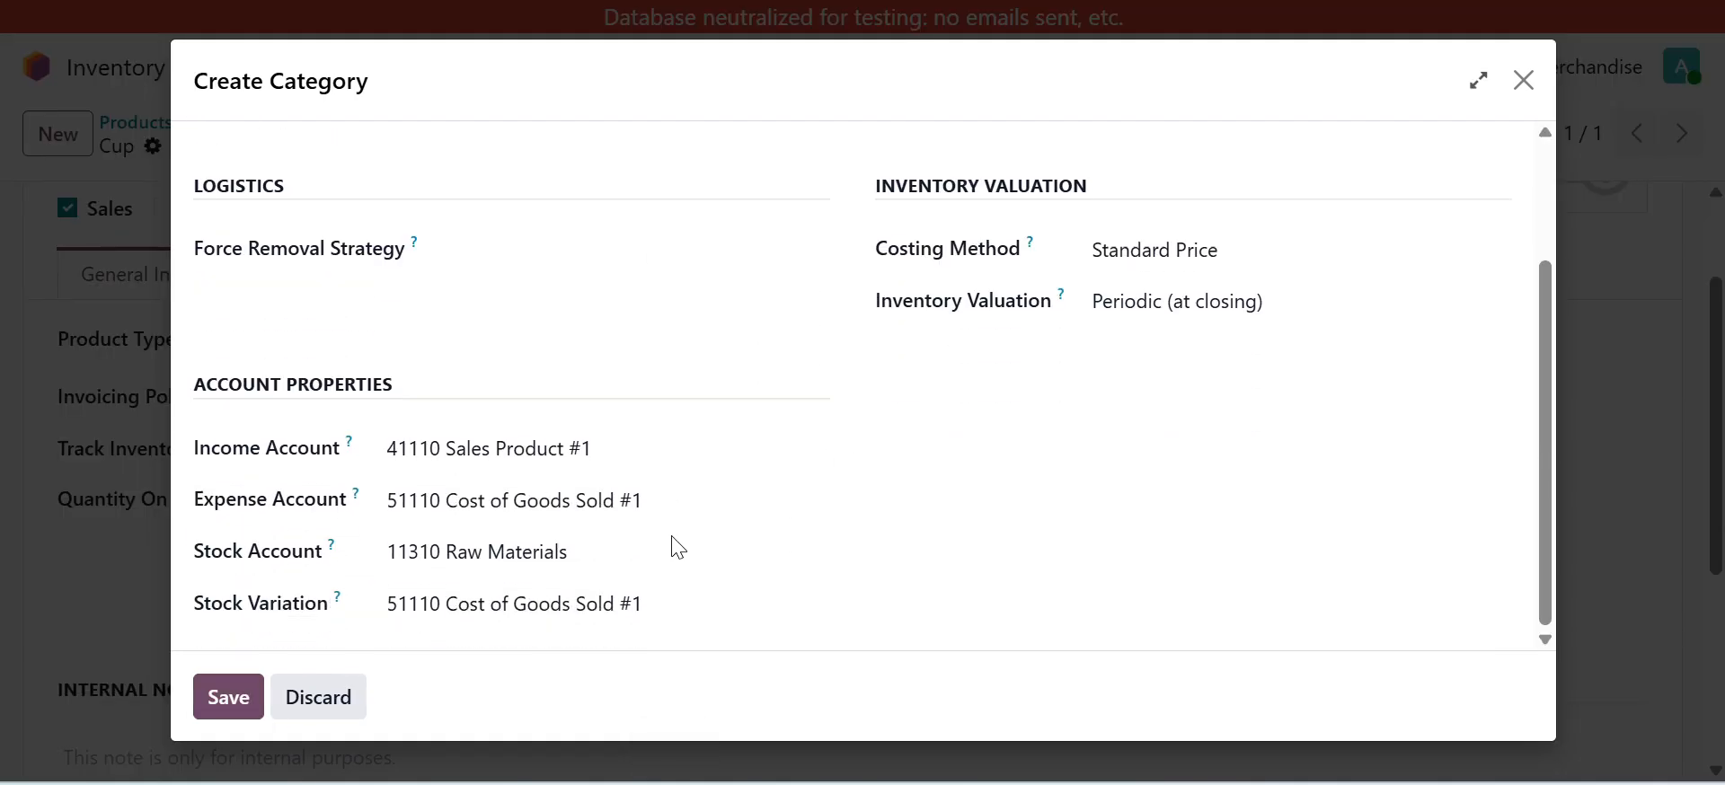
pyautogui.scroll(1, 1326, 186)
pyautogui.scroll(1, 1325, 186)
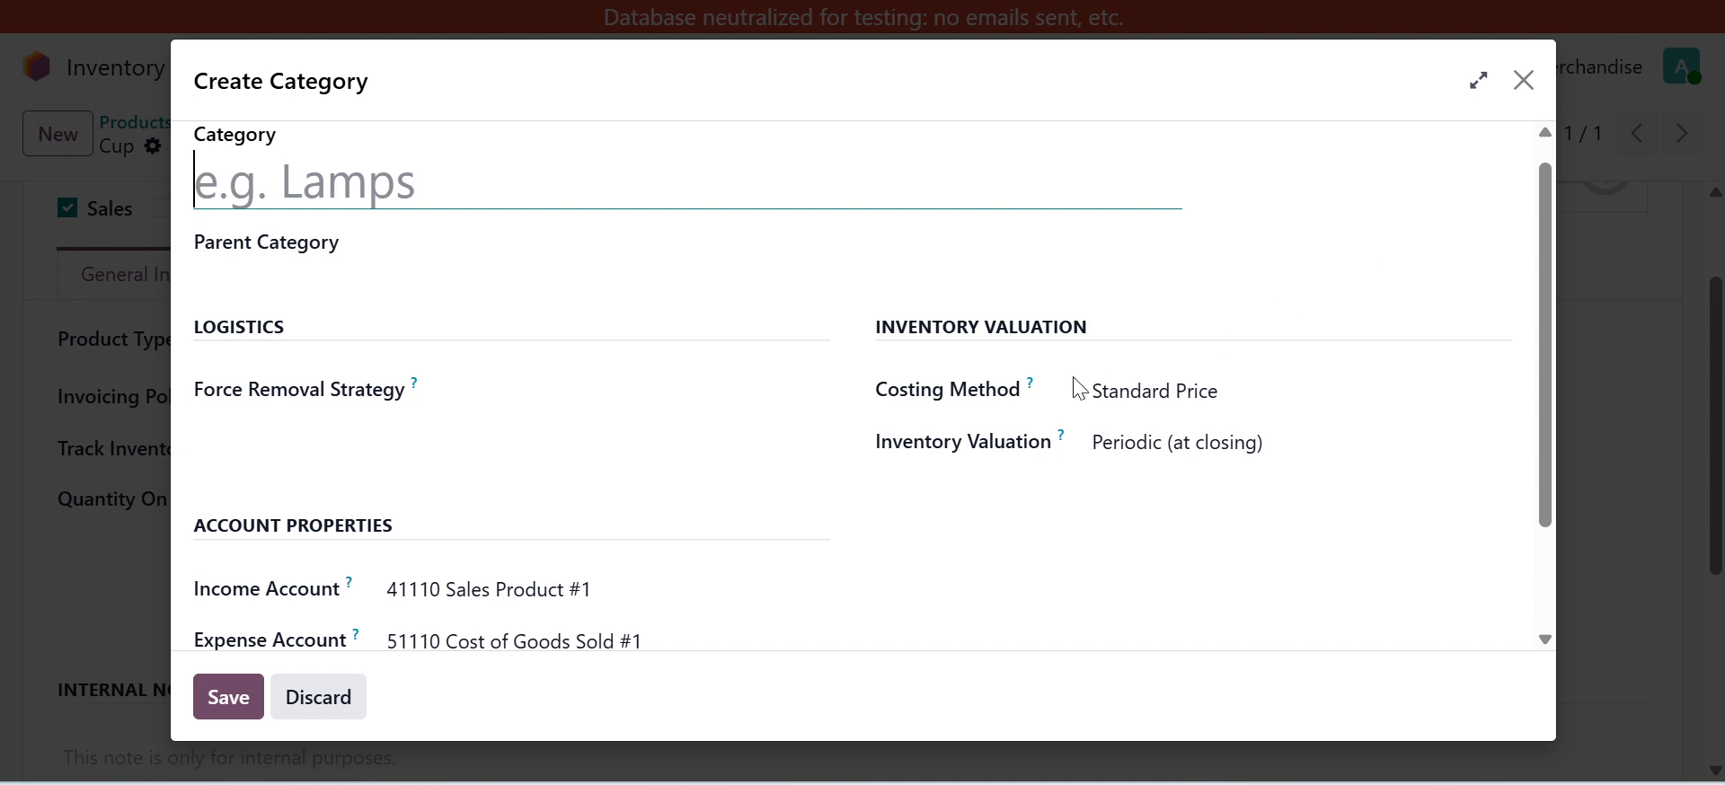
pyautogui.scroll(-2, 1016, 412)
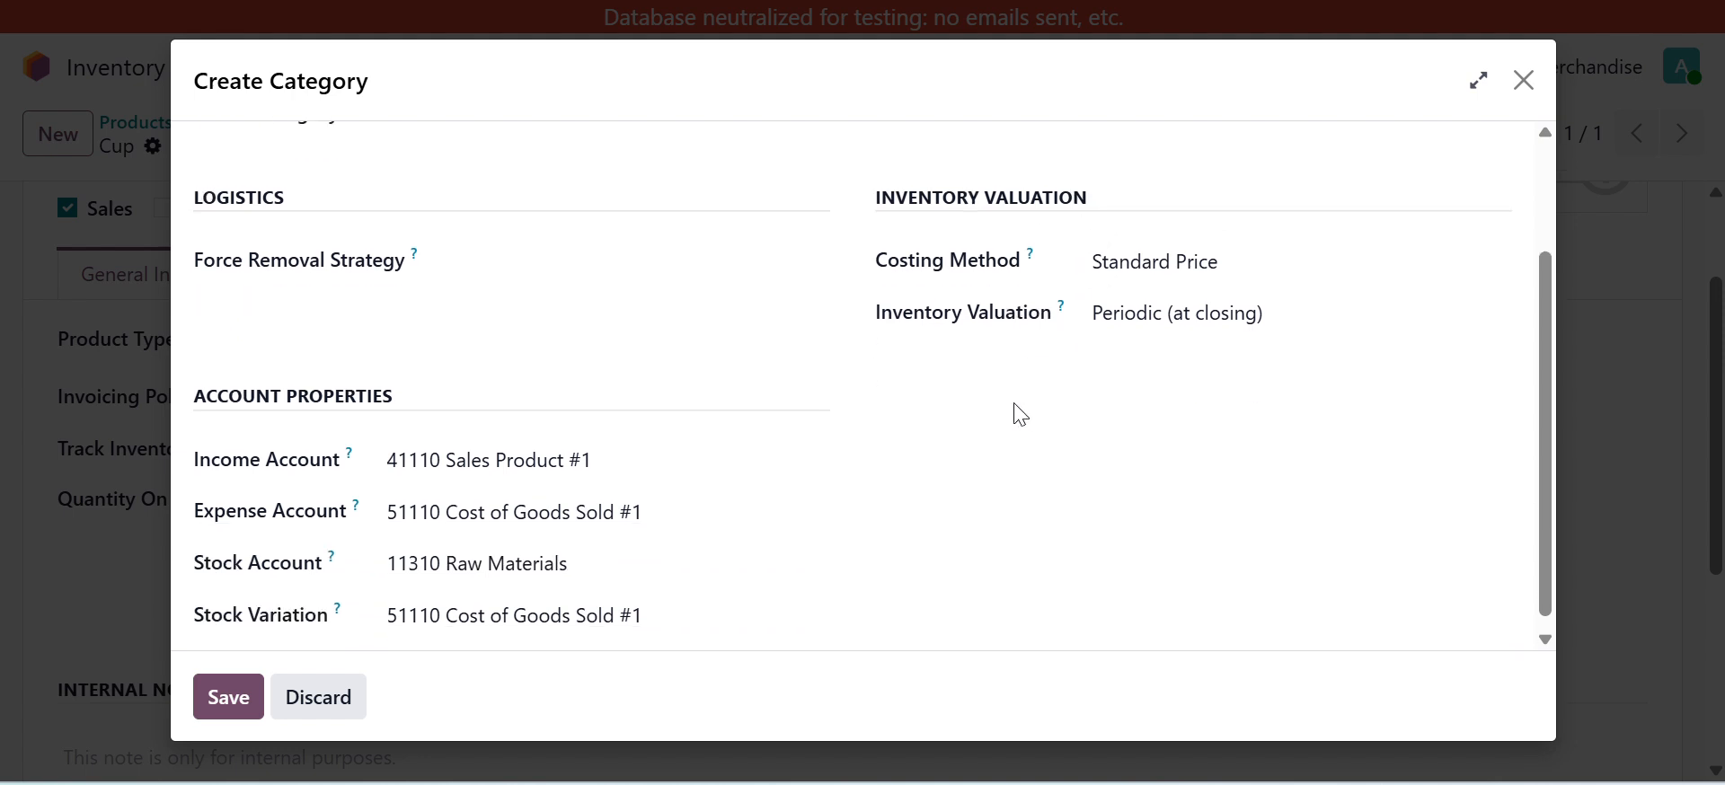
pyautogui.scroll(2, 1042, 386)
# Step: Look at the available costing methods for the new category and close the form without saving it
pyautogui.click(1168, 389)
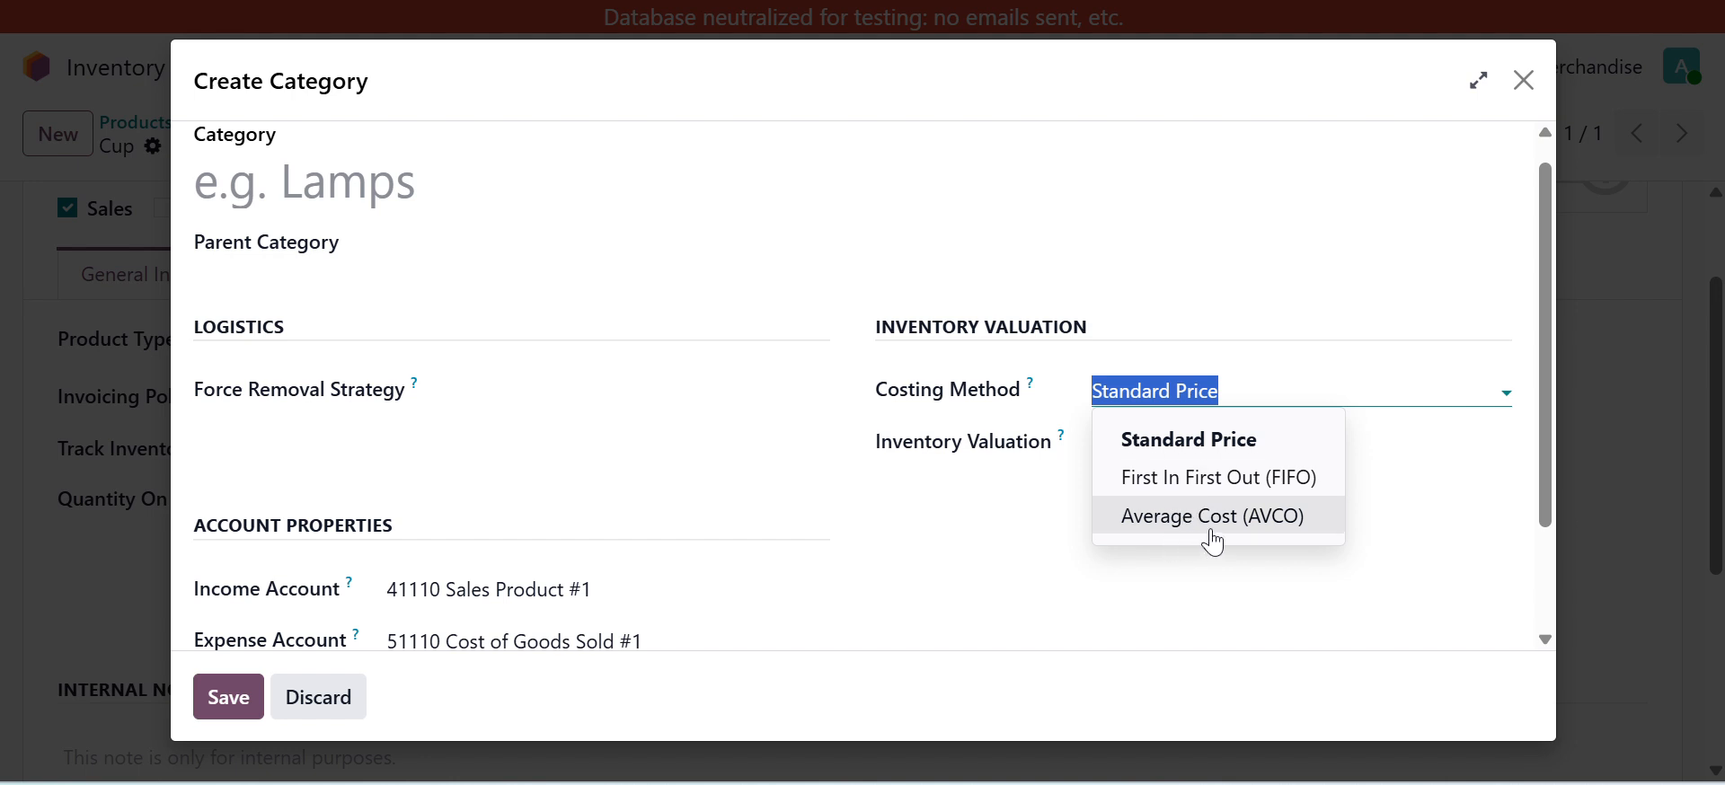
pyautogui.click(1040, 546)
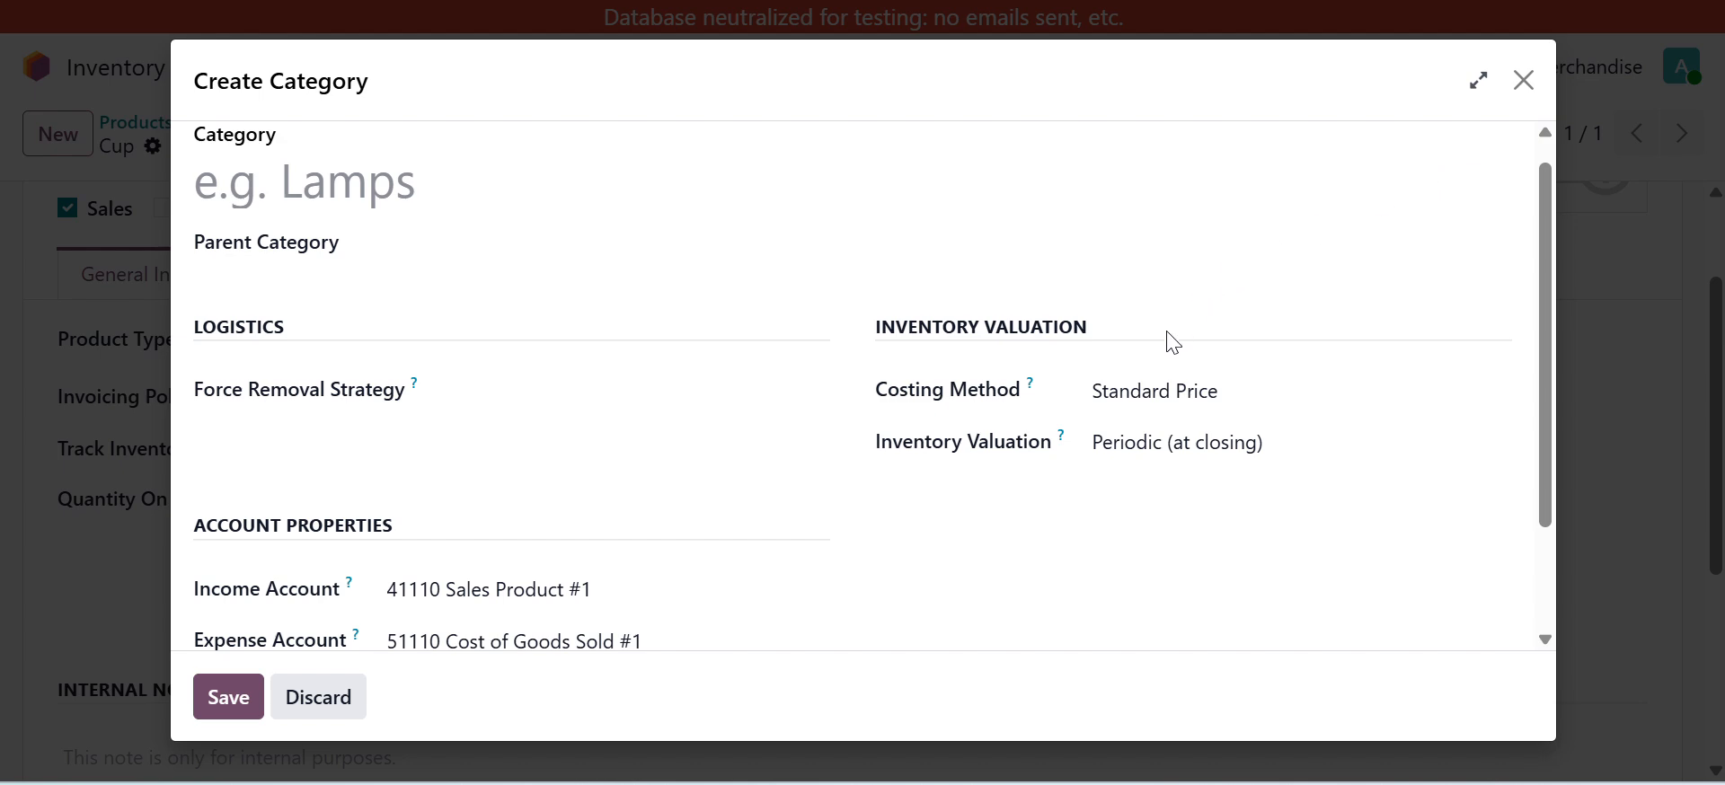
pyautogui.click(1523, 80)
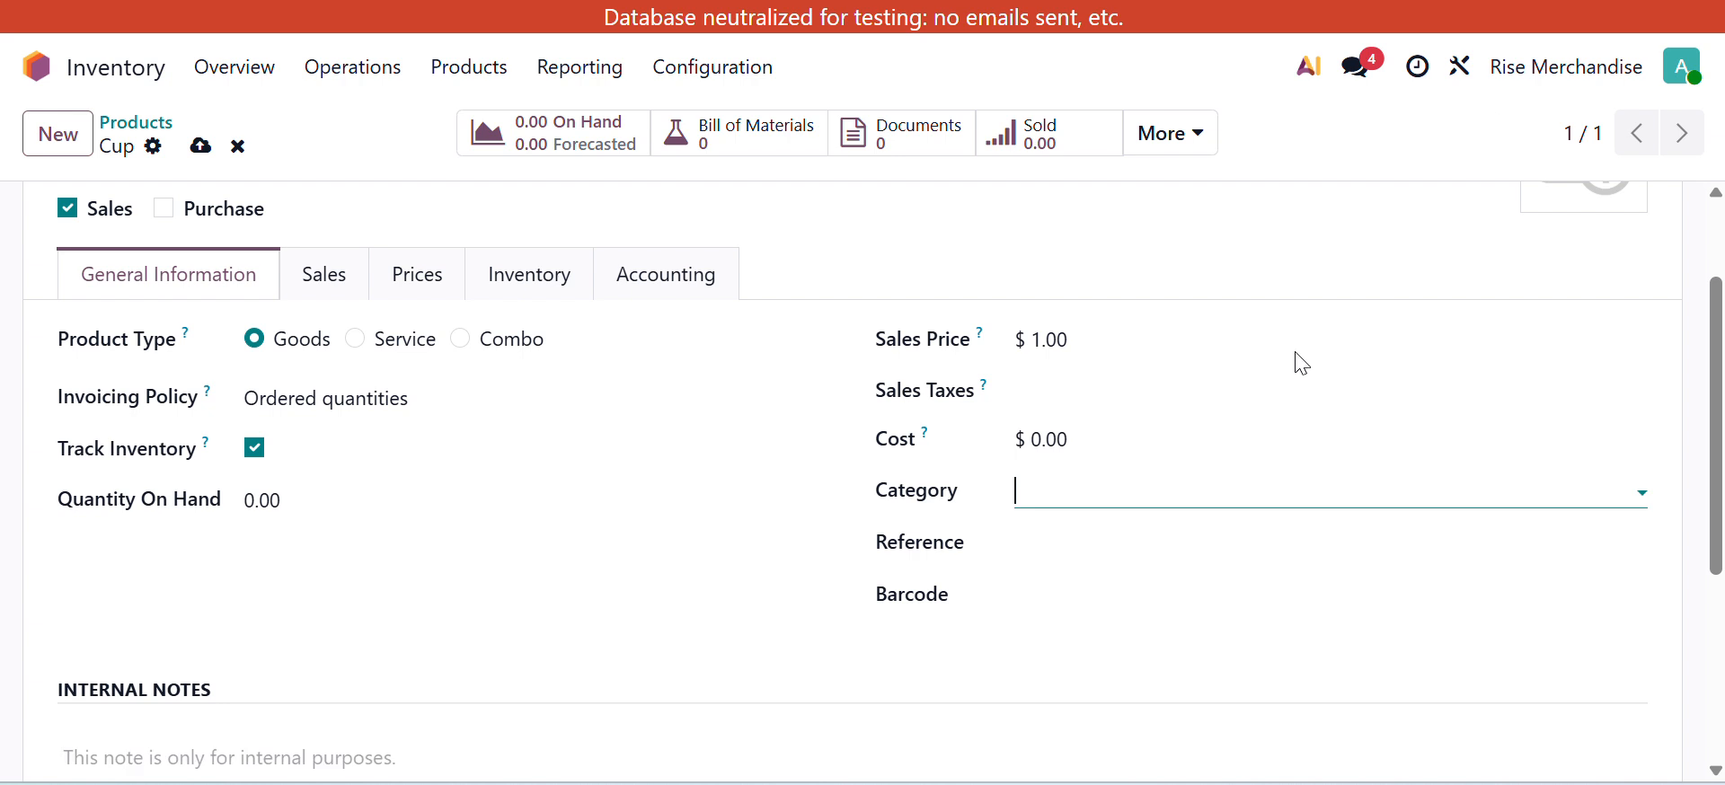
# Step: Review the Reference and Barcode fields of the Cup product and save the record
pyautogui.click(1151, 546)
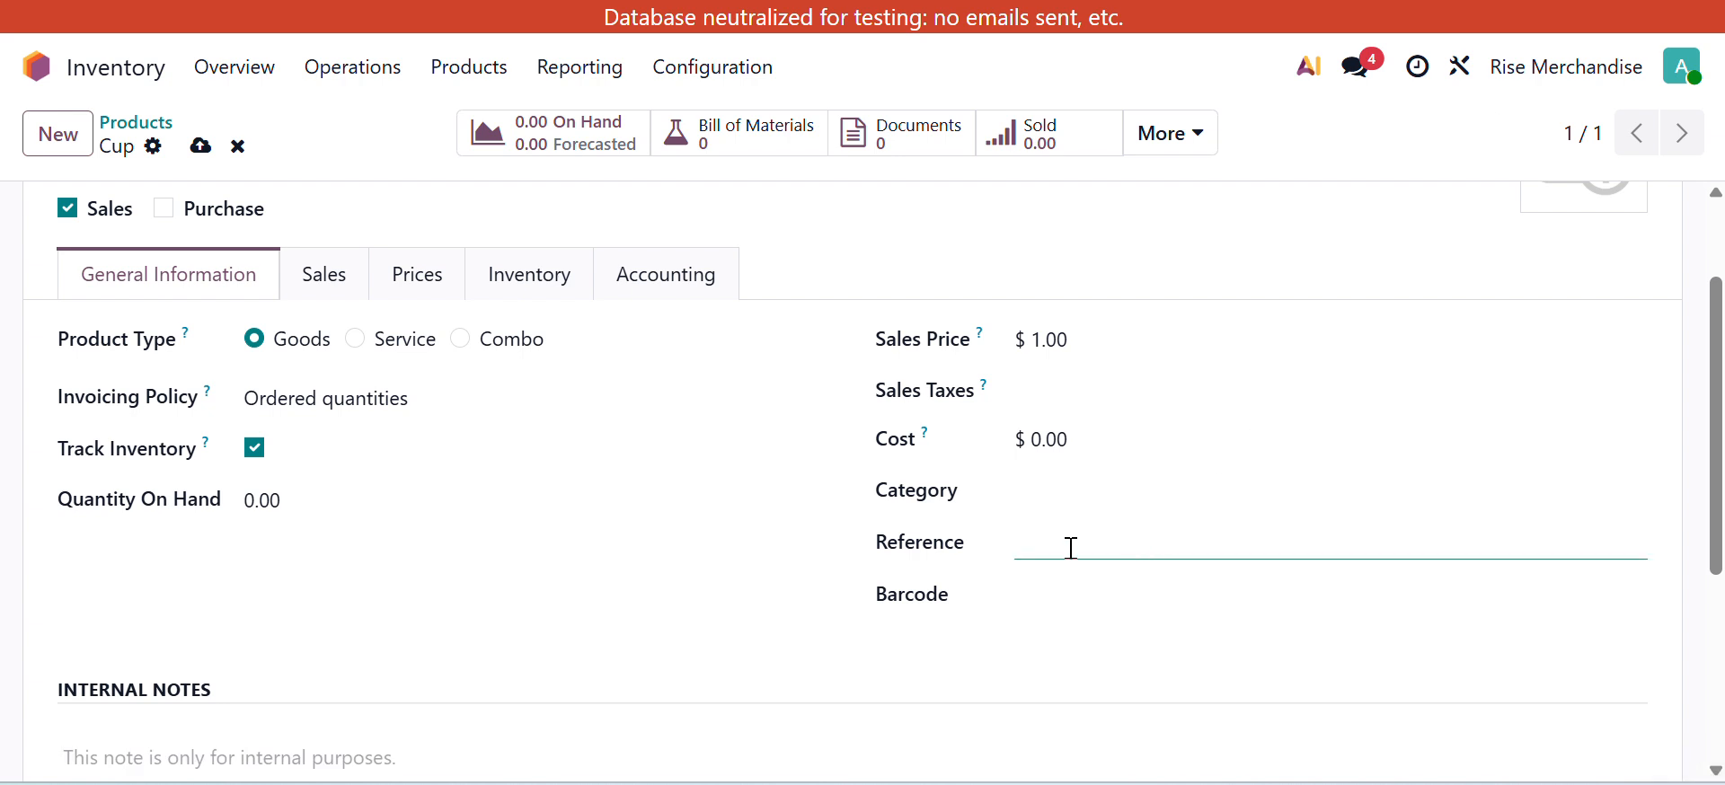
pyautogui.scroll(2, 566, 457)
pyautogui.scroll(-2, 482, 454)
pyautogui.scroll(2, 470, 426)
pyautogui.scroll(-3, 1098, 651)
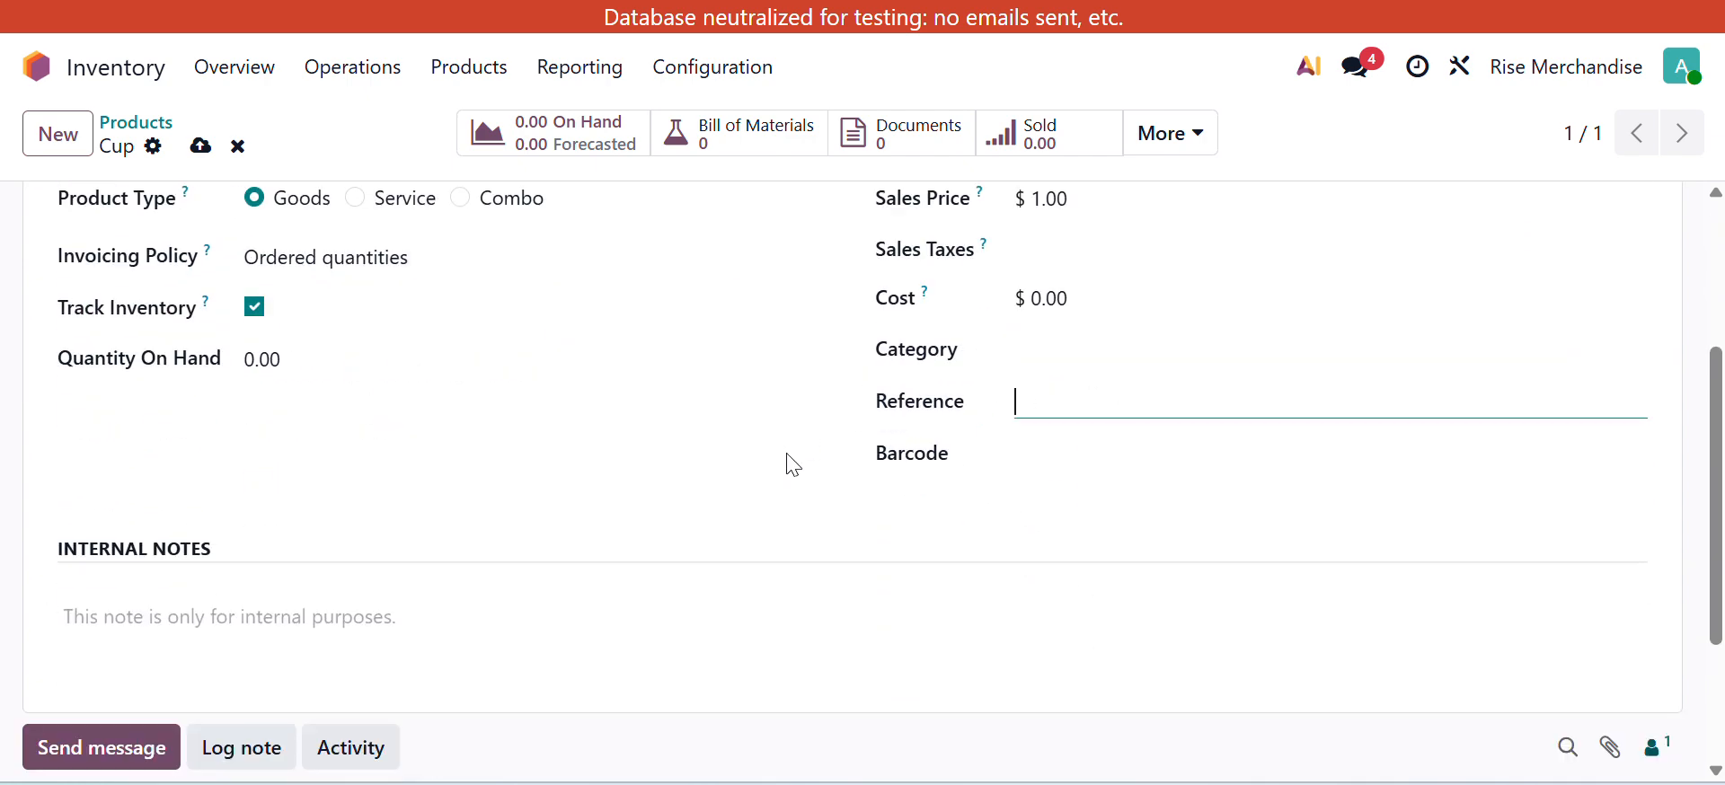
pyautogui.click(1128, 469)
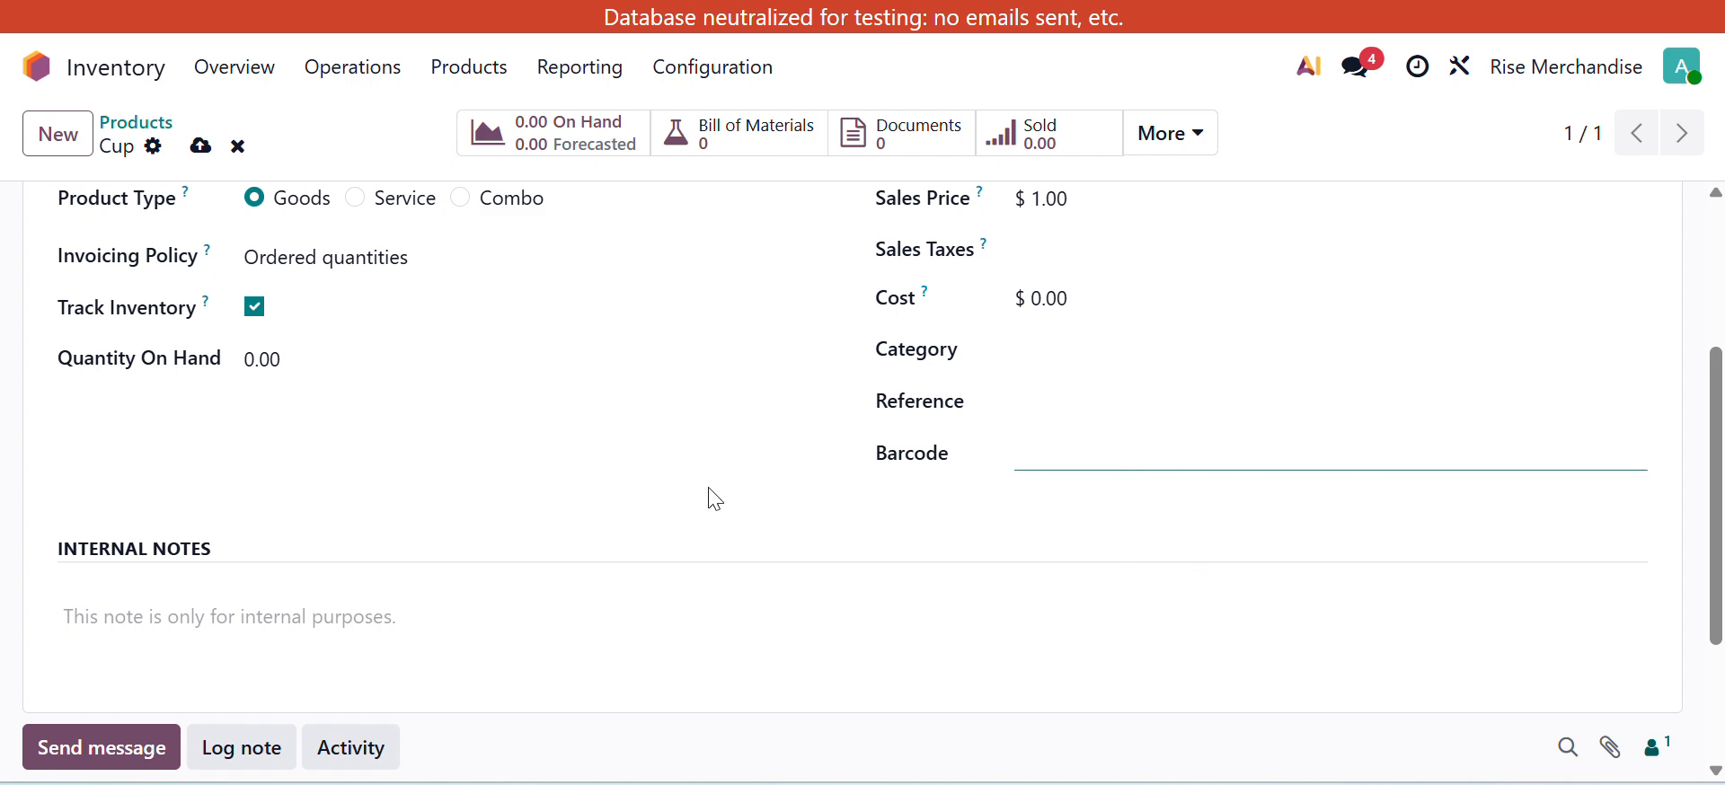
pyautogui.scroll(3, 335, 289)
pyautogui.click(198, 149)
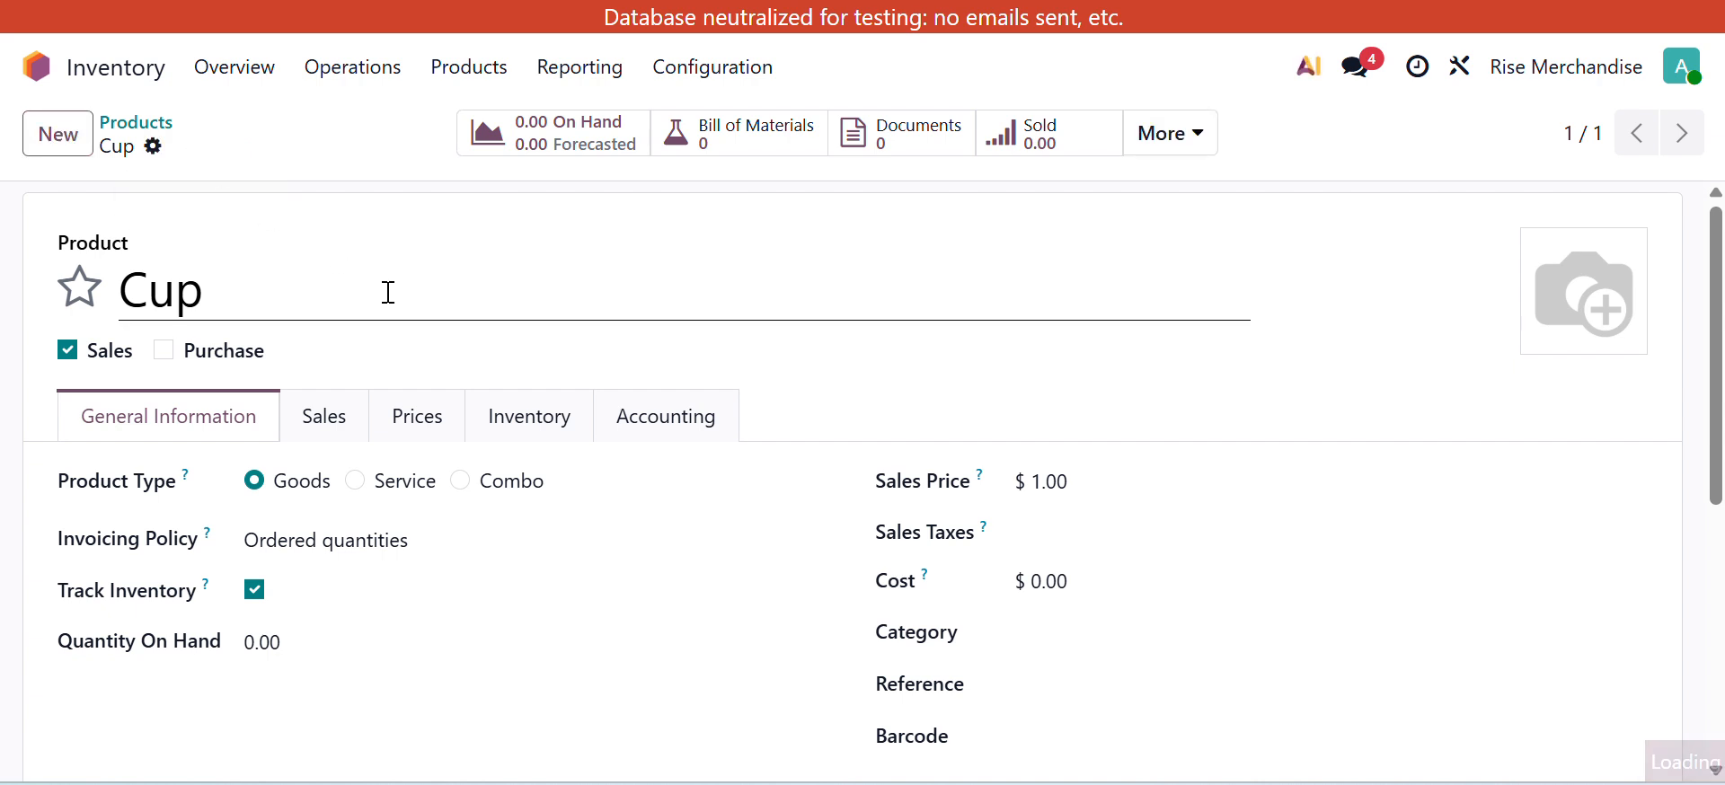
# Step: Set the Cup product's cost to $5 and its sales price to $10
pyautogui.scroll(-2, 567, 516)
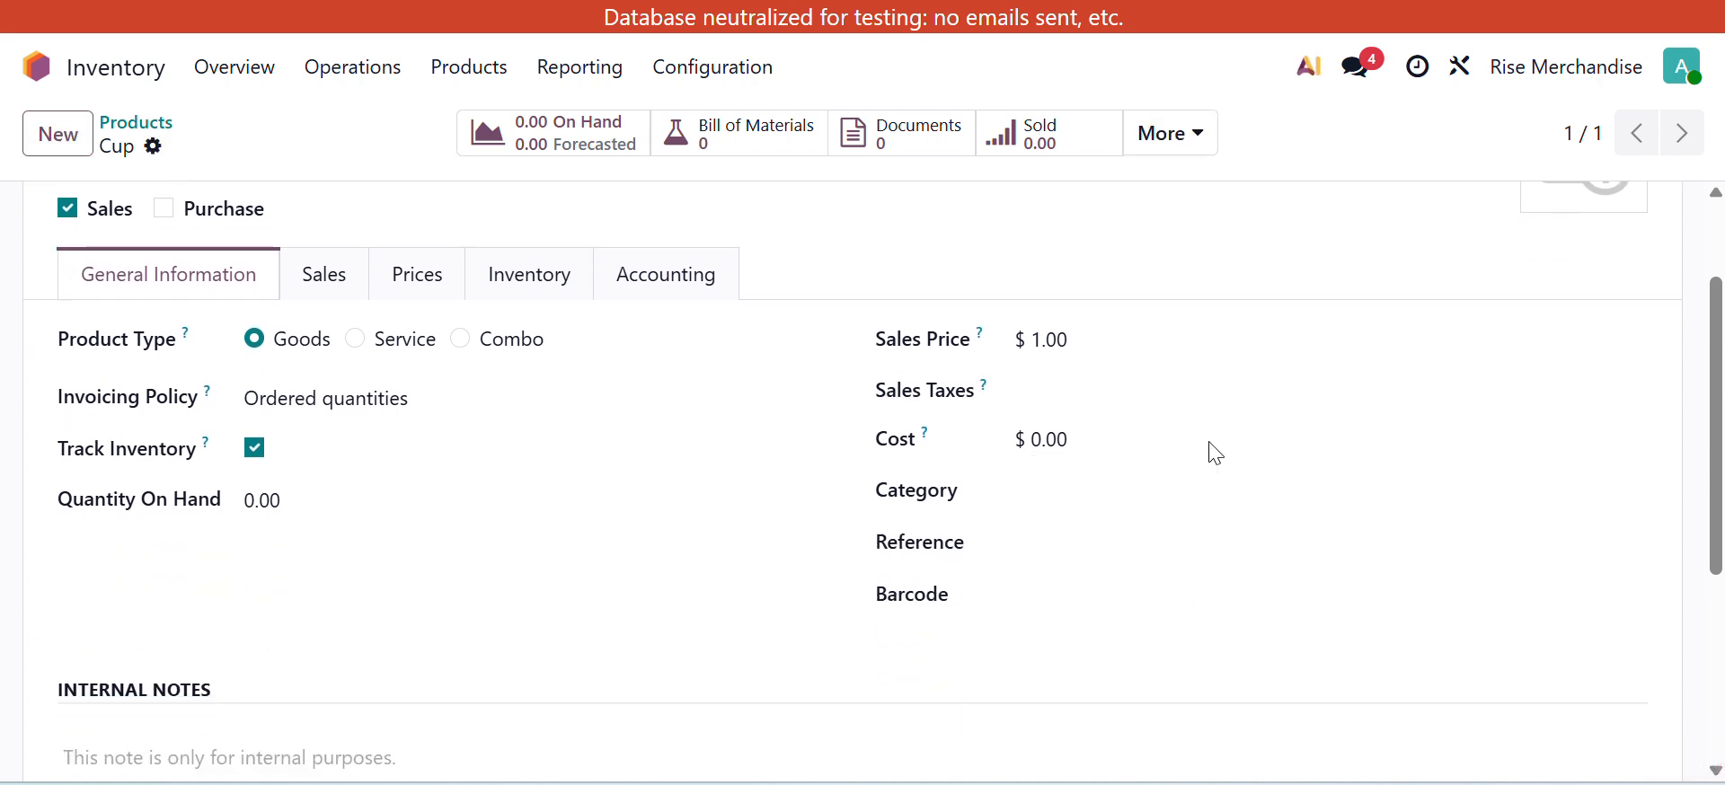
pyautogui.click(1072, 432)
pyautogui.write('5')
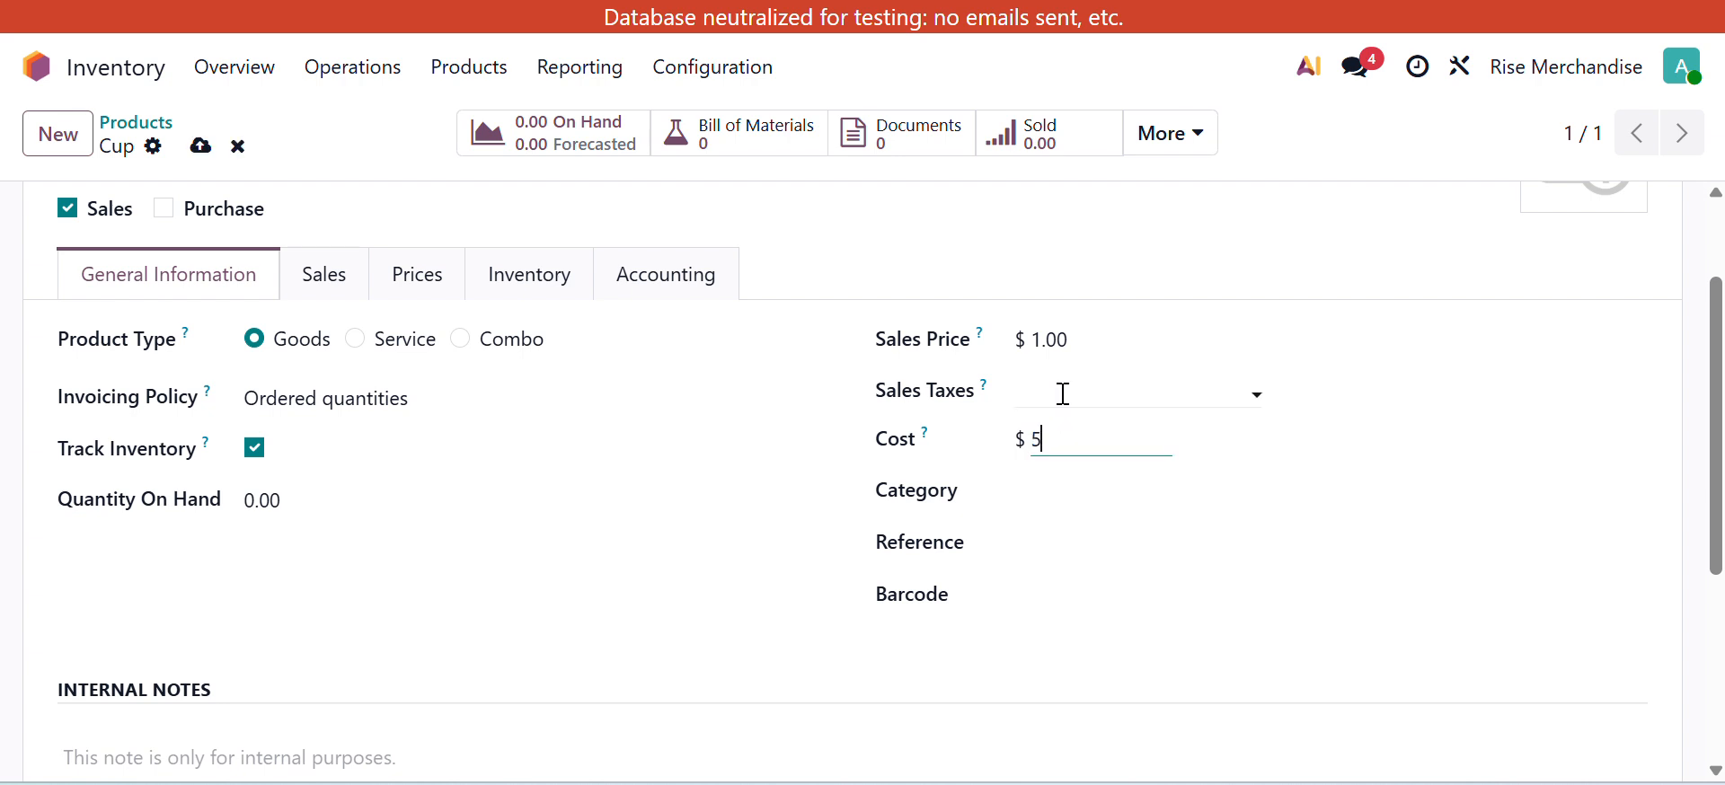
pyautogui.click(1088, 352)
pyautogui.write('10')
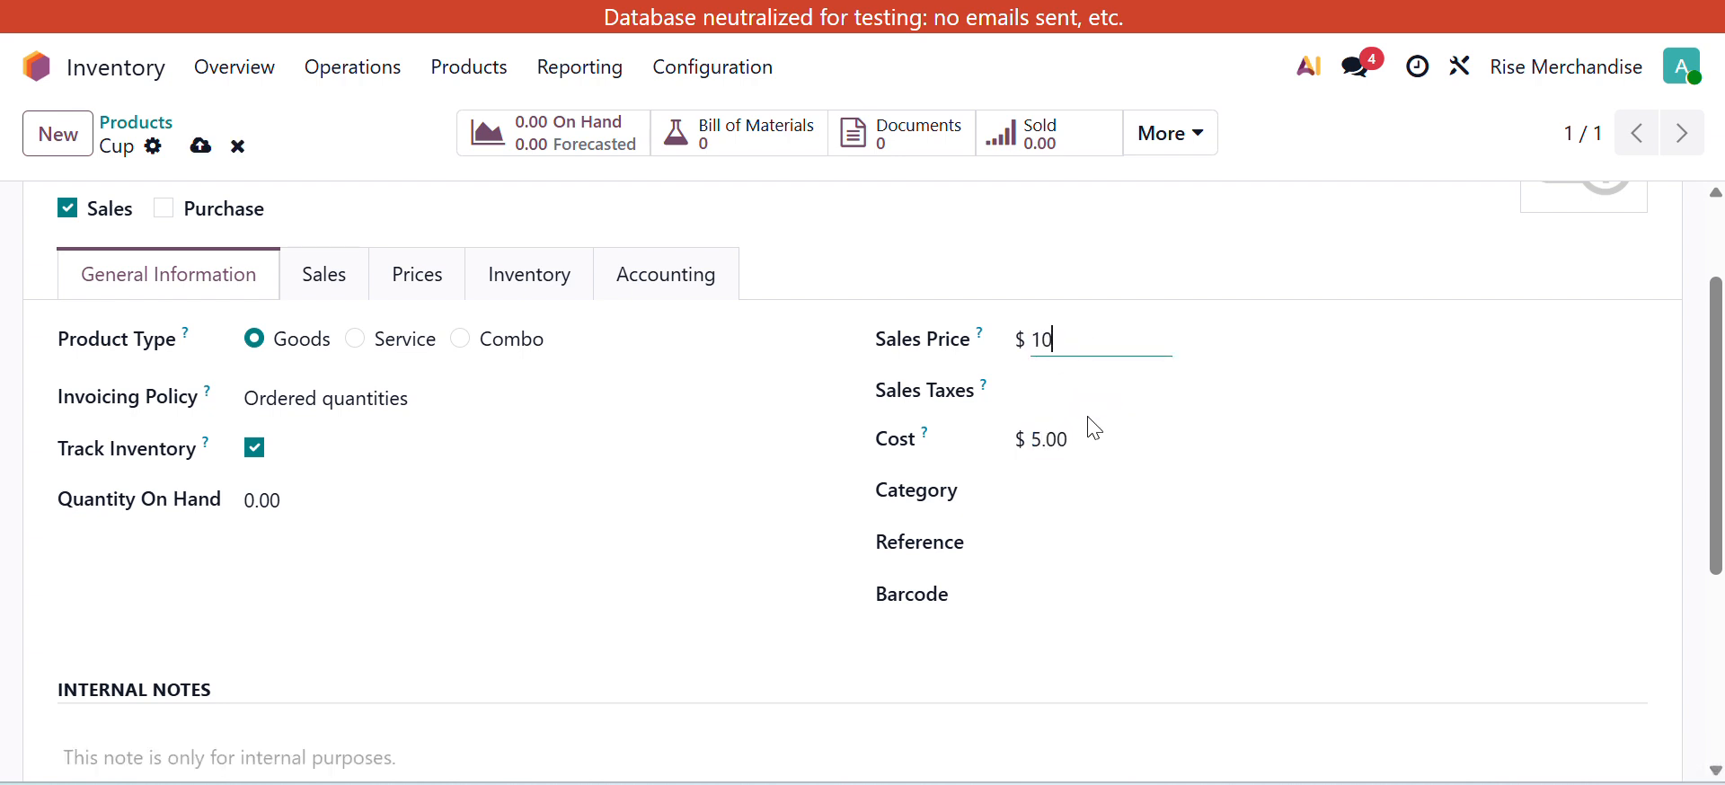
pyautogui.click(1123, 308)
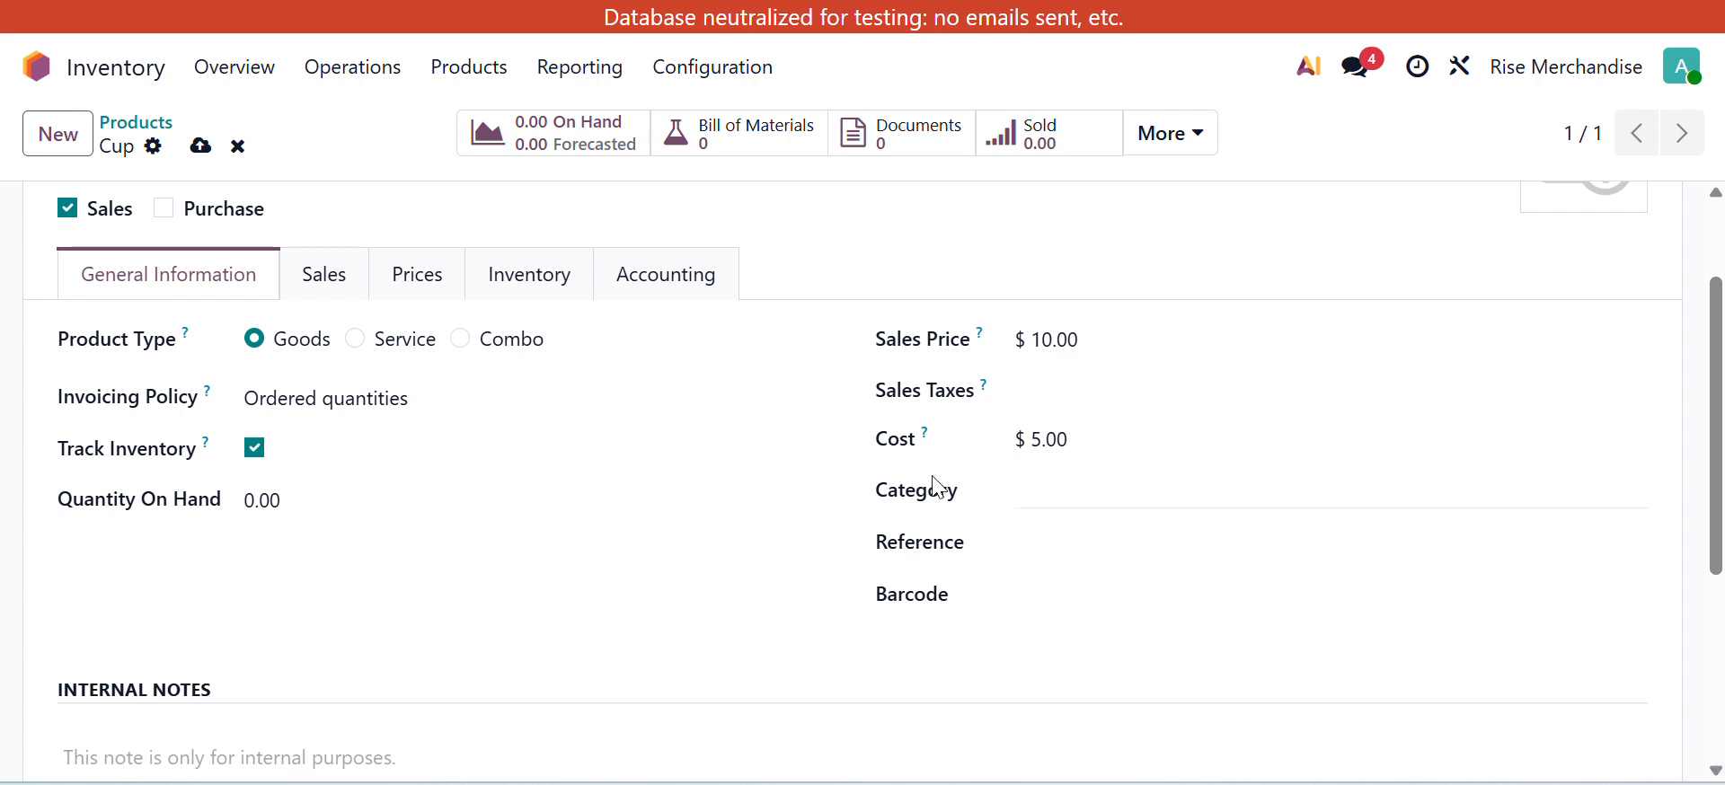
# Step: Assign the Cup product to the Goods category and save the product
pyautogui.click(1103, 506)
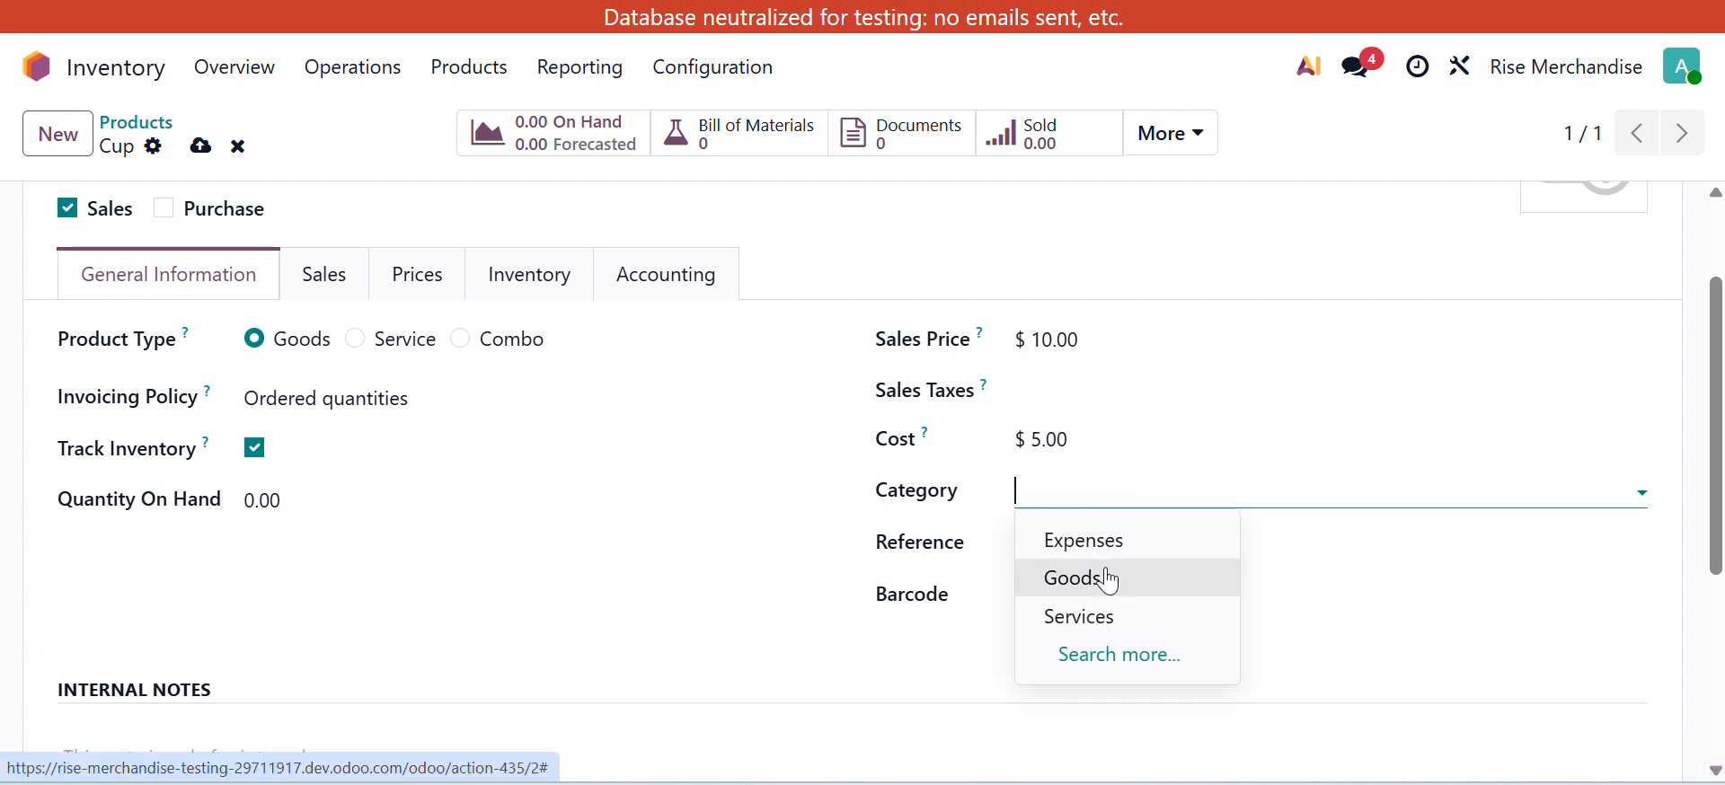
pyautogui.click(1047, 579)
pyautogui.click(200, 146)
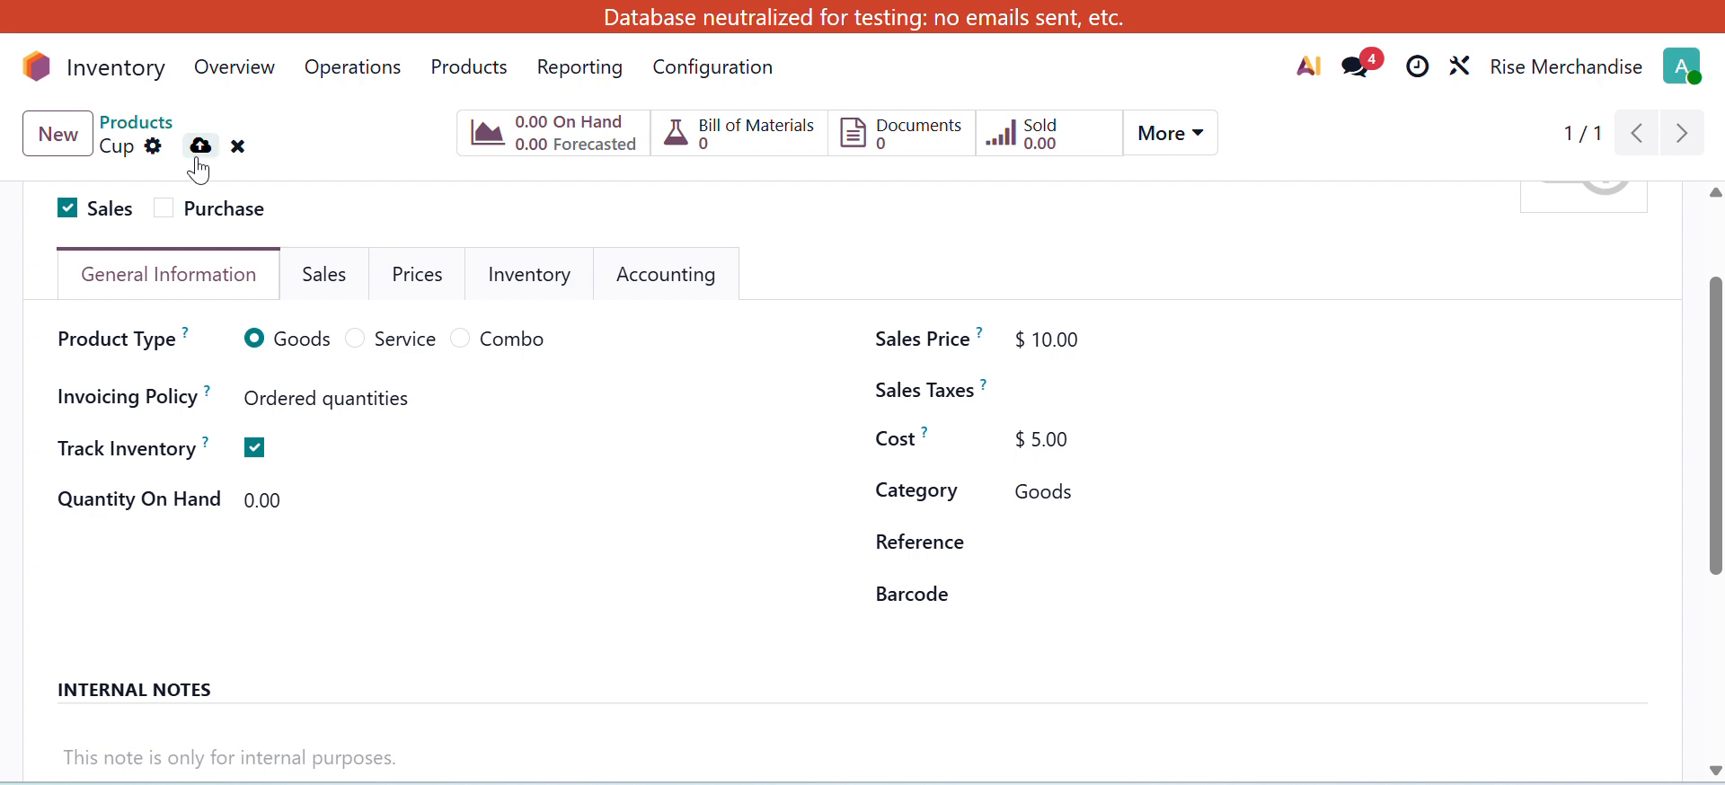
# Step: Review the Cup product's sales settings, including its tags, optional products and quotation description
pyautogui.click(310, 435)
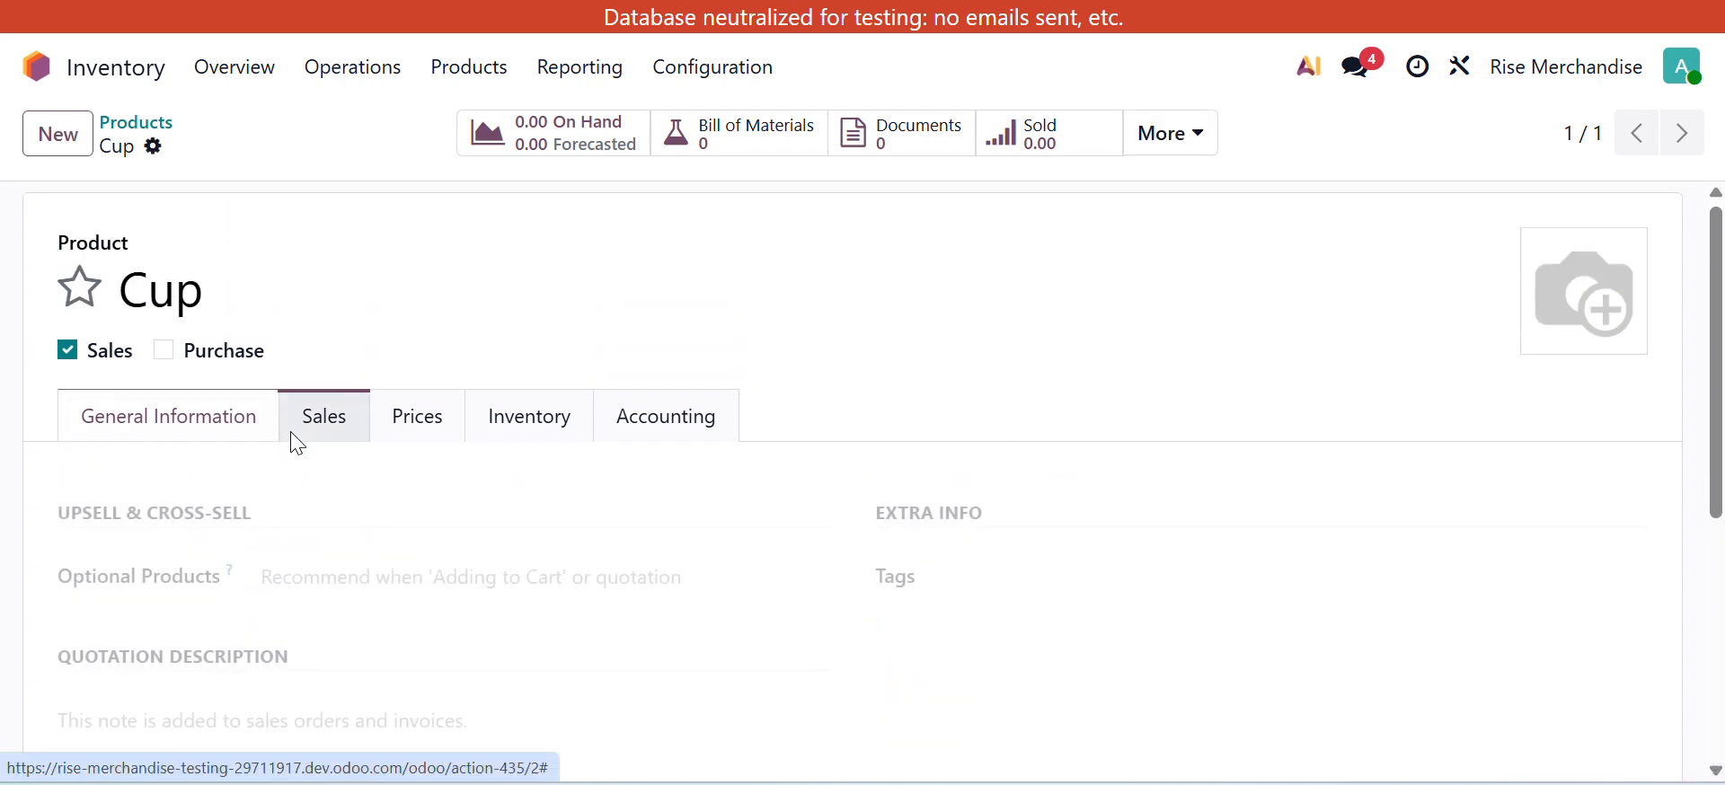
pyautogui.scroll(-2, 296, 490)
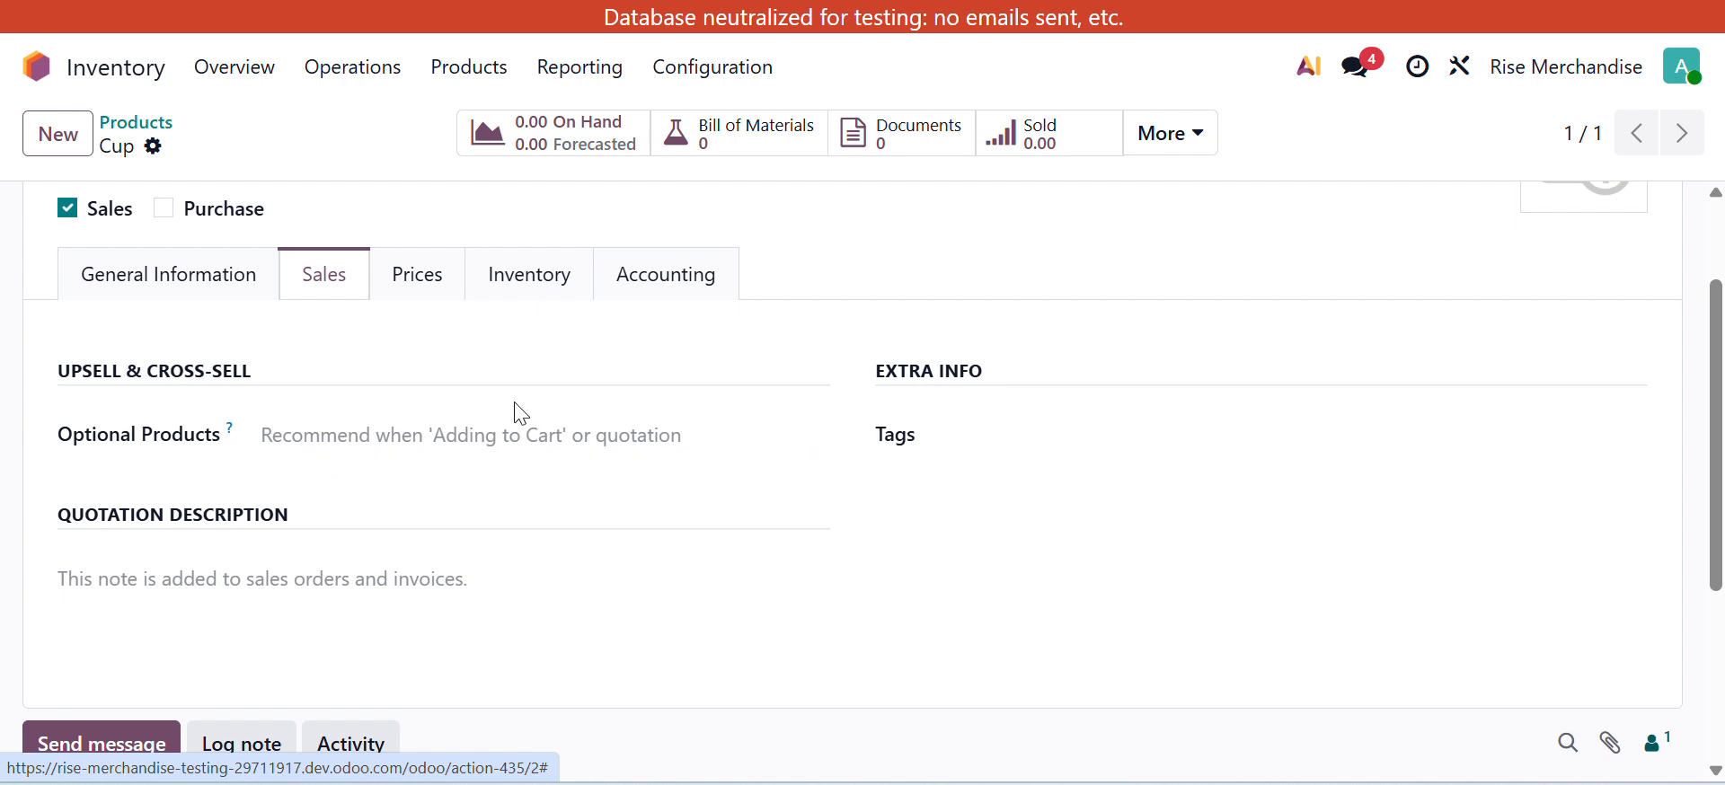
pyautogui.click(1066, 427)
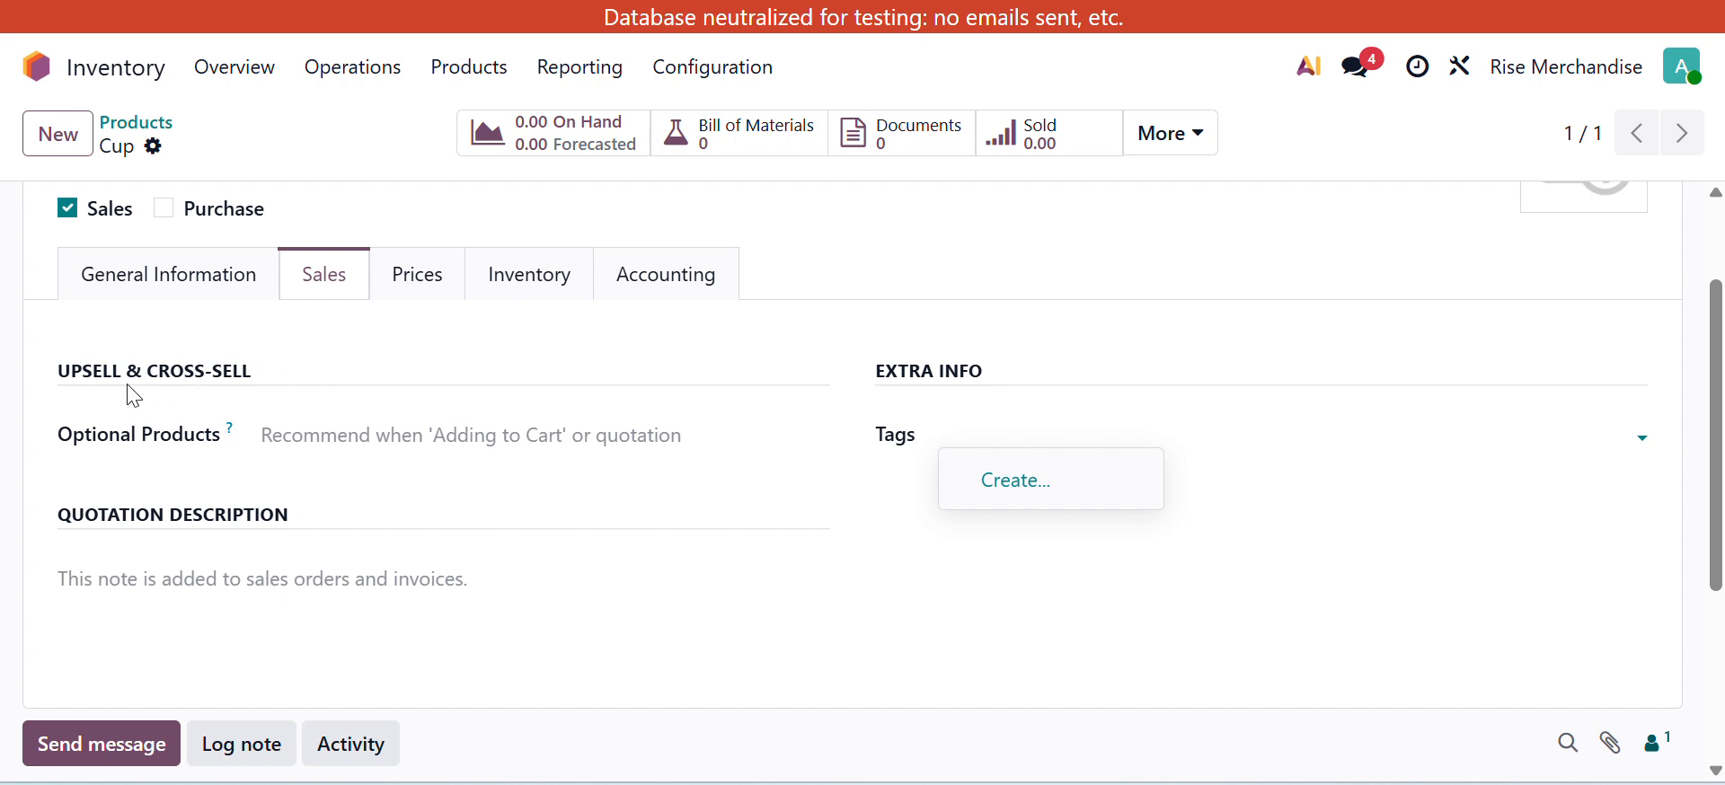
pyautogui.click(332, 435)
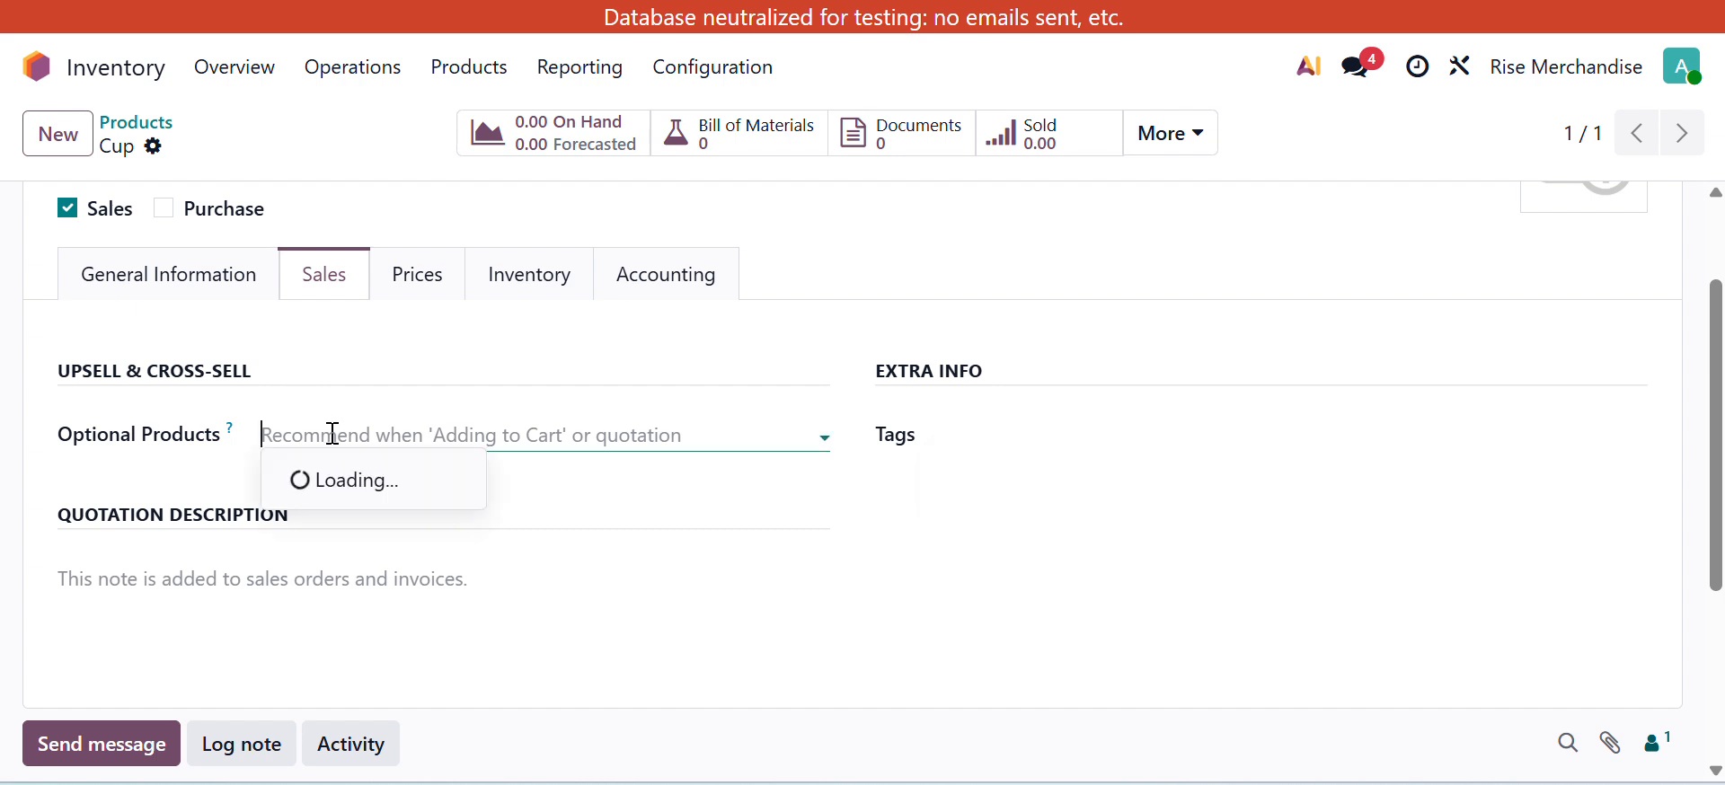
pyautogui.click(406, 373)
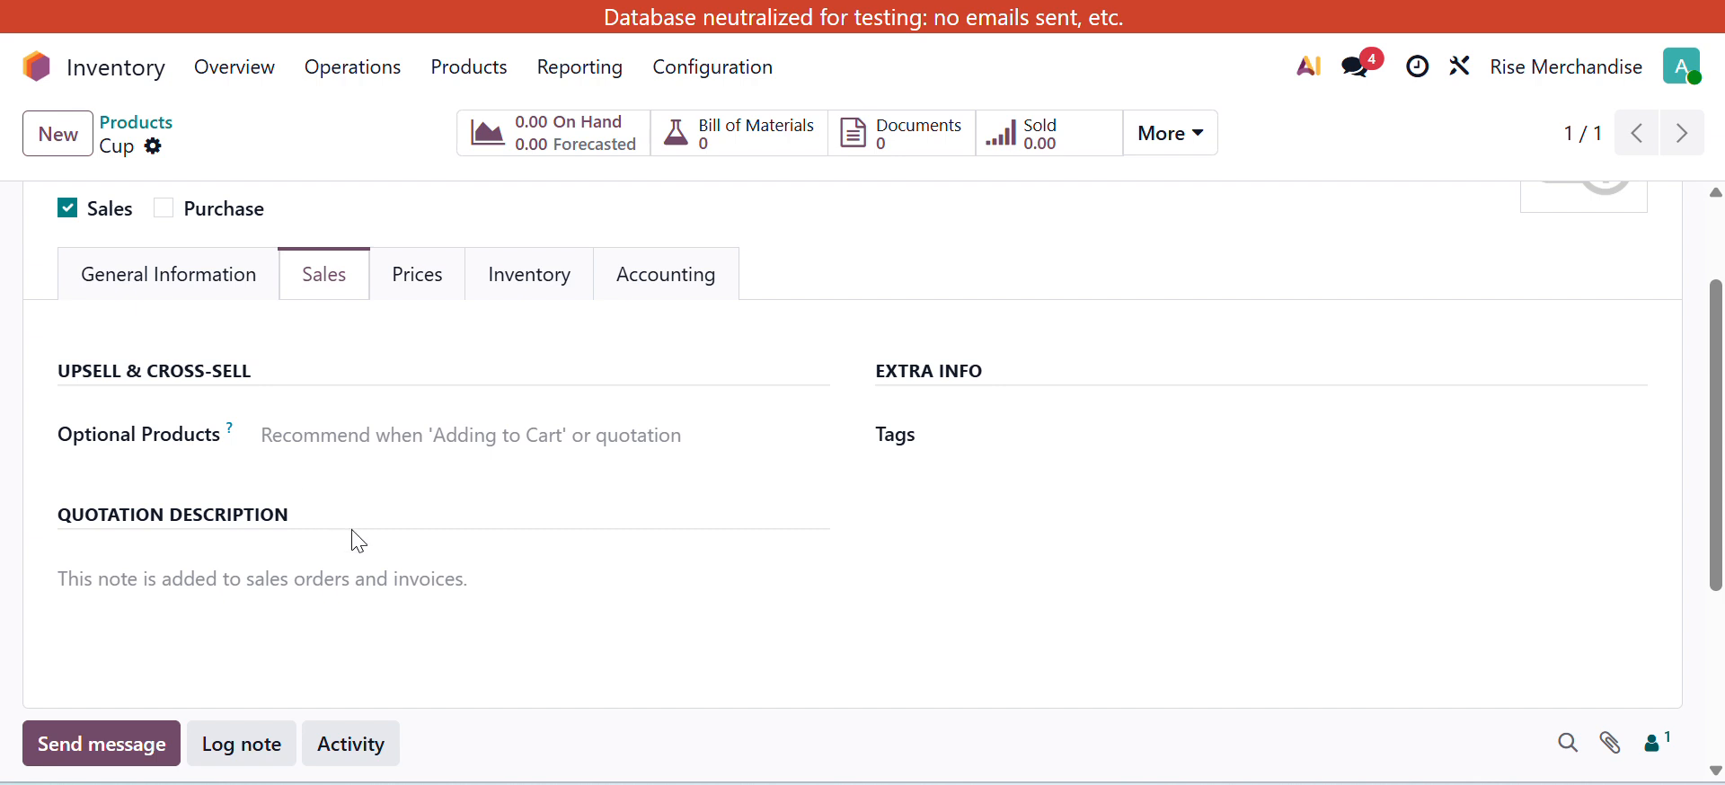
# Step: View the Cup product's pricelist and the form for a new pricelist rule, and close it without saving
pyautogui.click(421, 275)
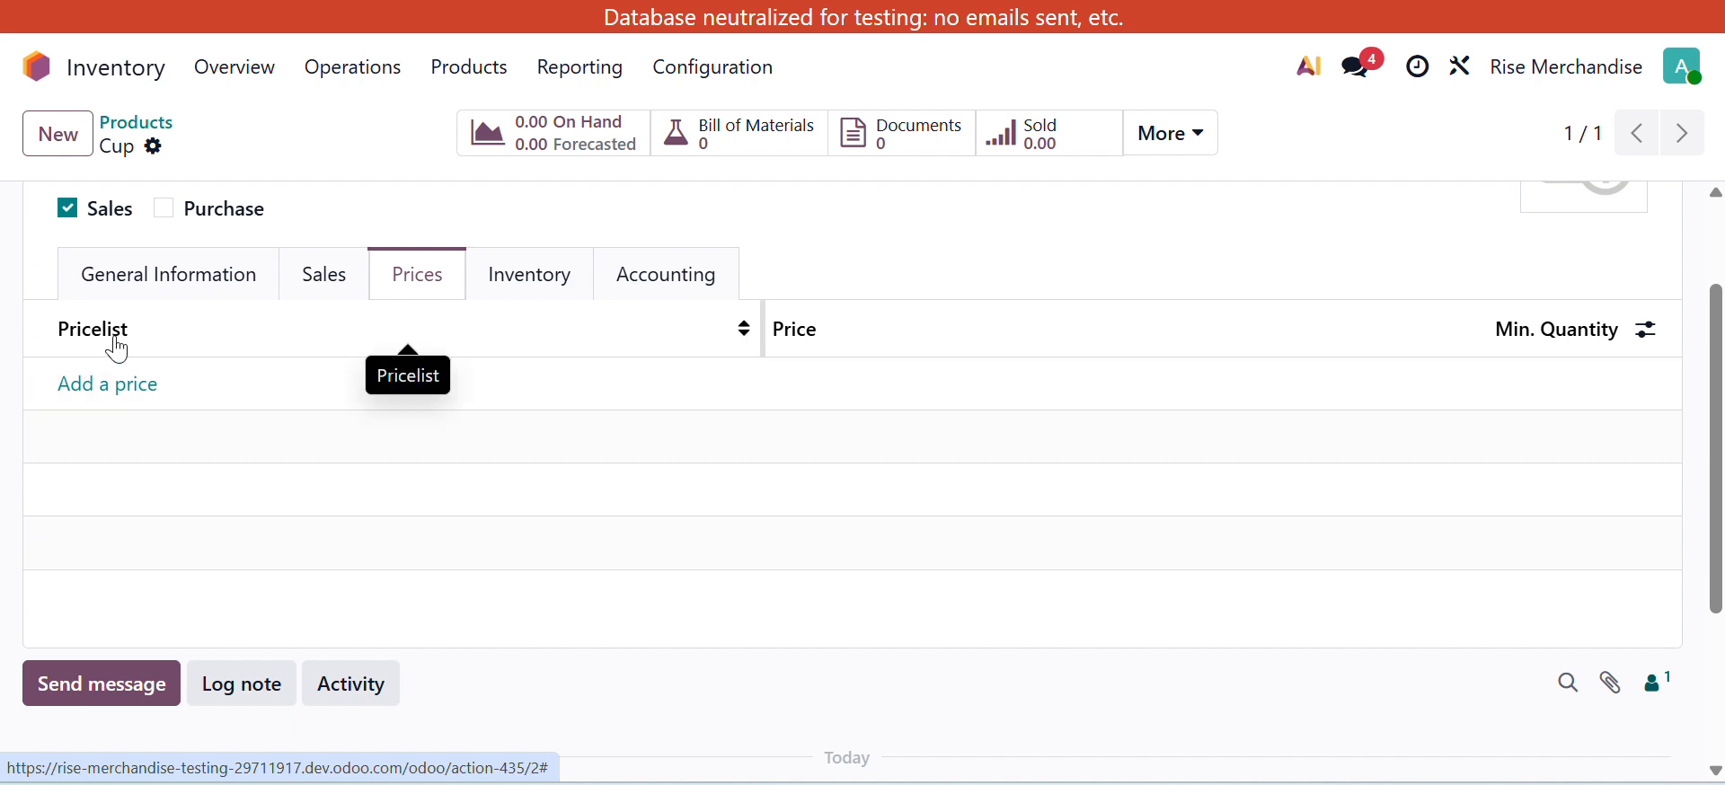
pyautogui.click(106, 388)
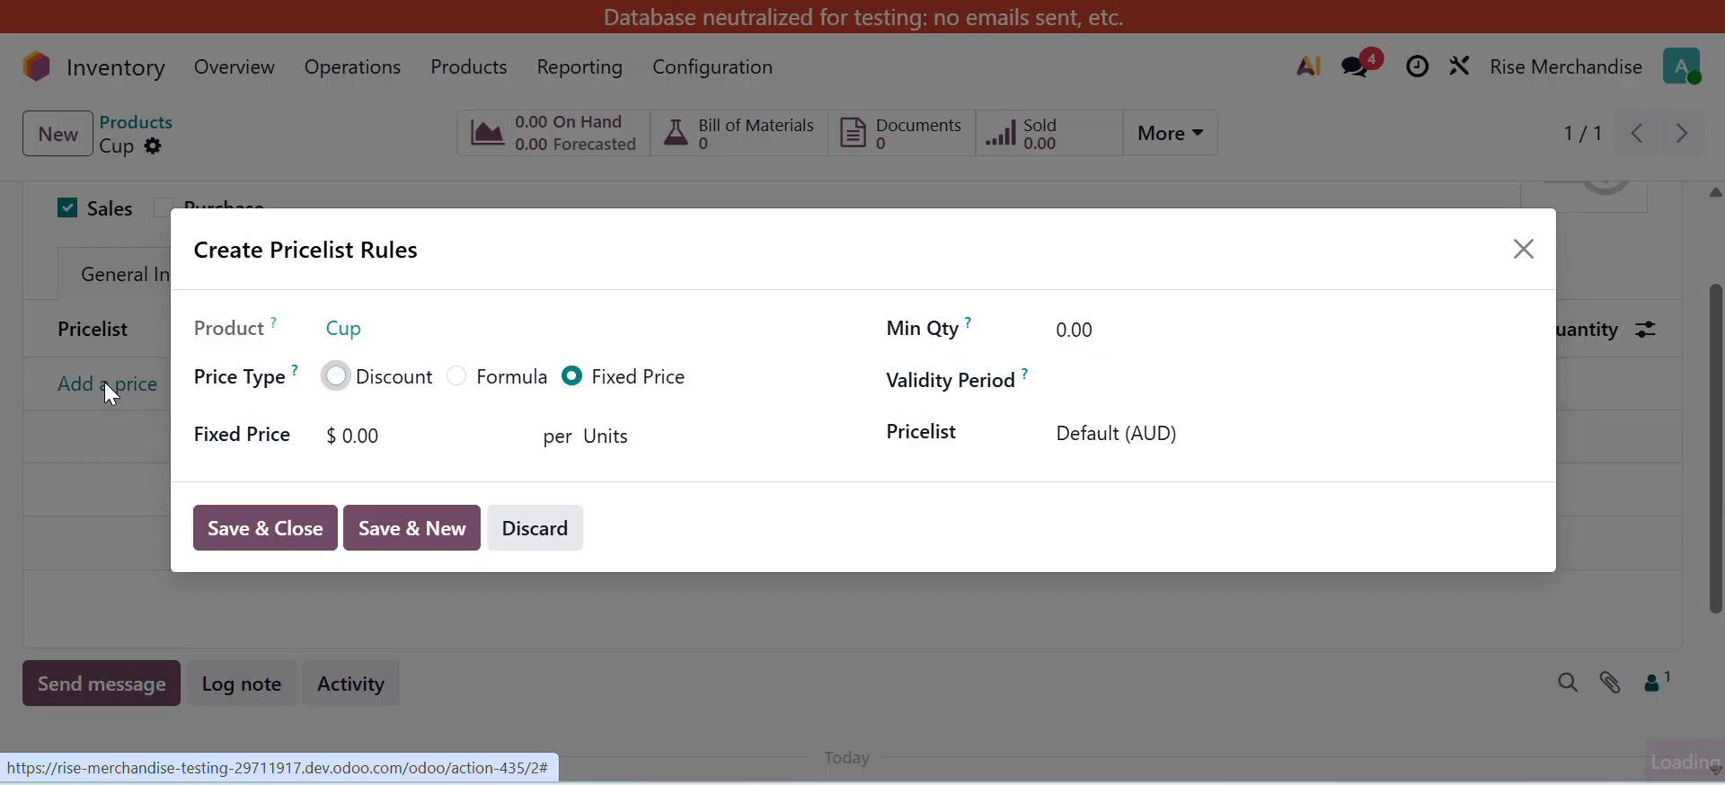
pyautogui.click(1523, 250)
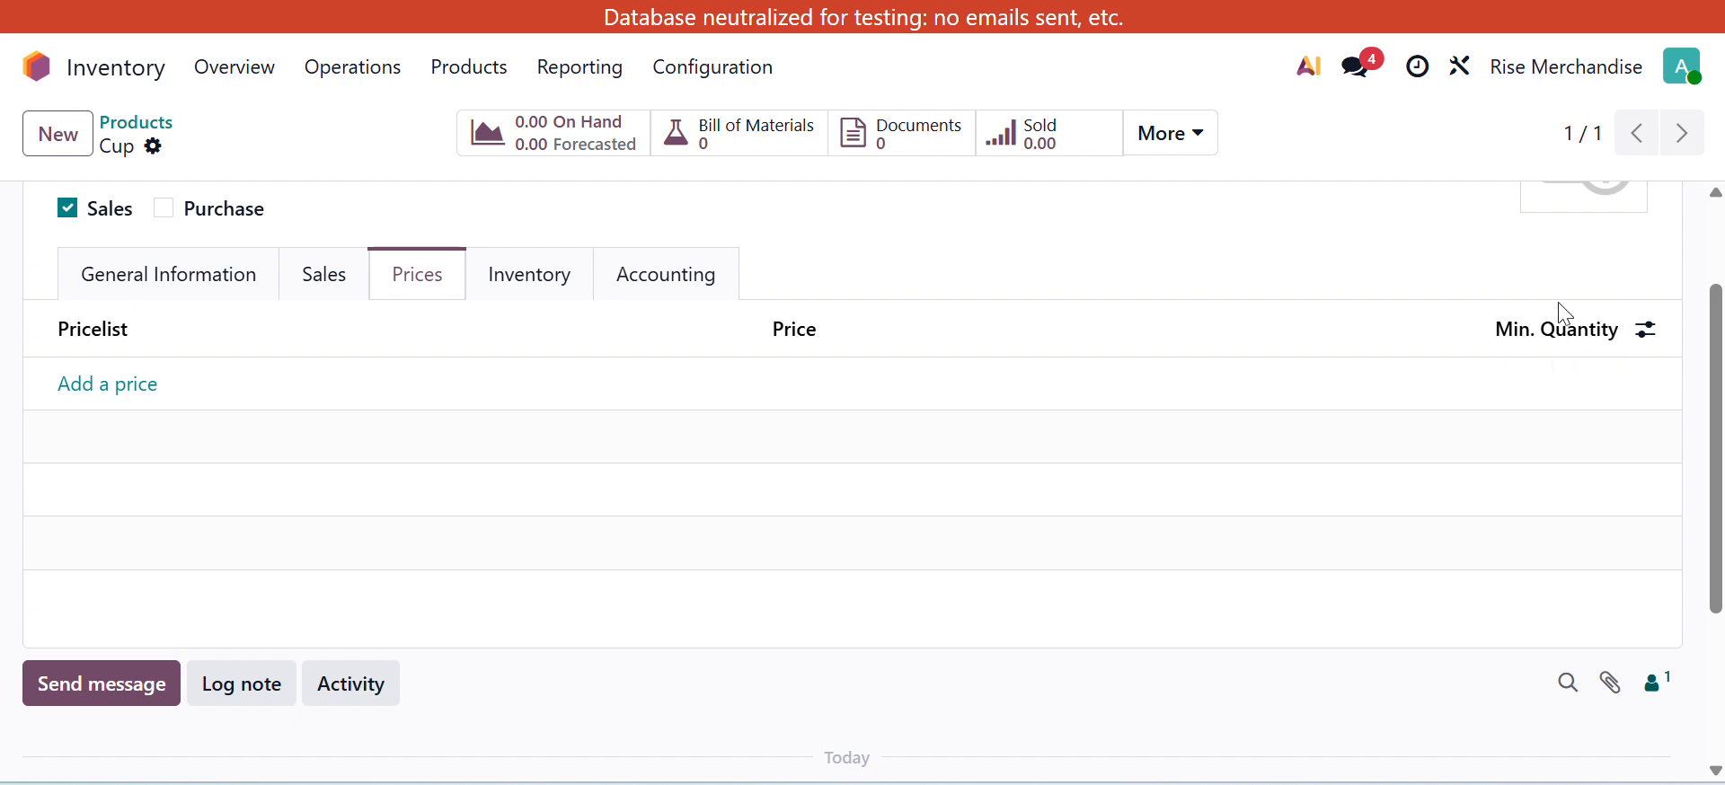
# Step: Review the Cup product's logistics settings and its income and expense account settings
pyautogui.click(537, 289)
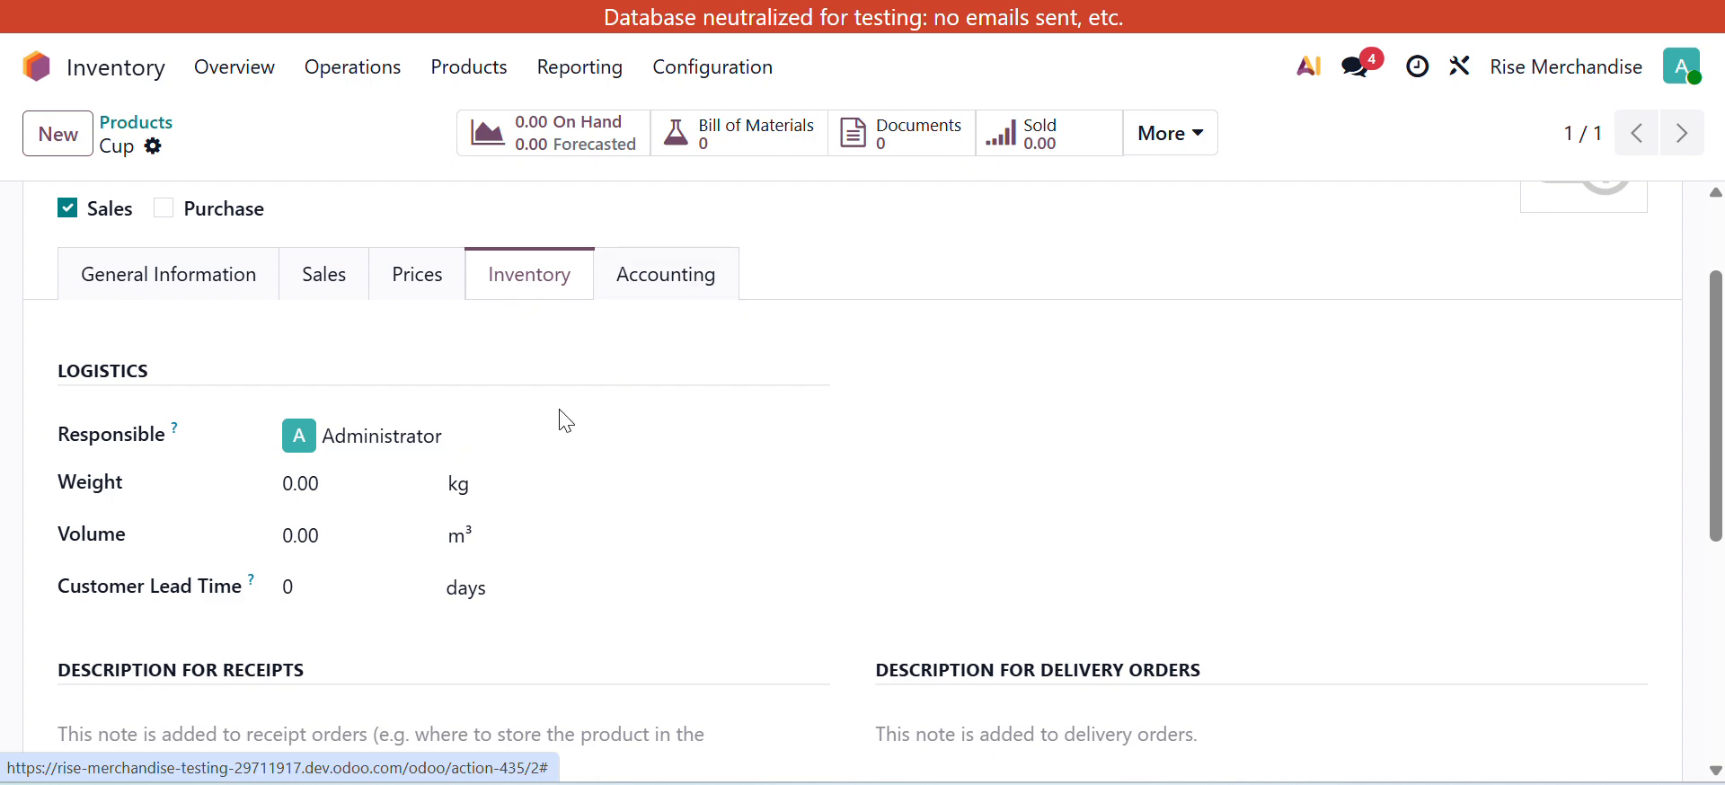
pyautogui.scroll(-5, 476, 573)
pyautogui.scroll(5, 476, 573)
pyautogui.click(703, 284)
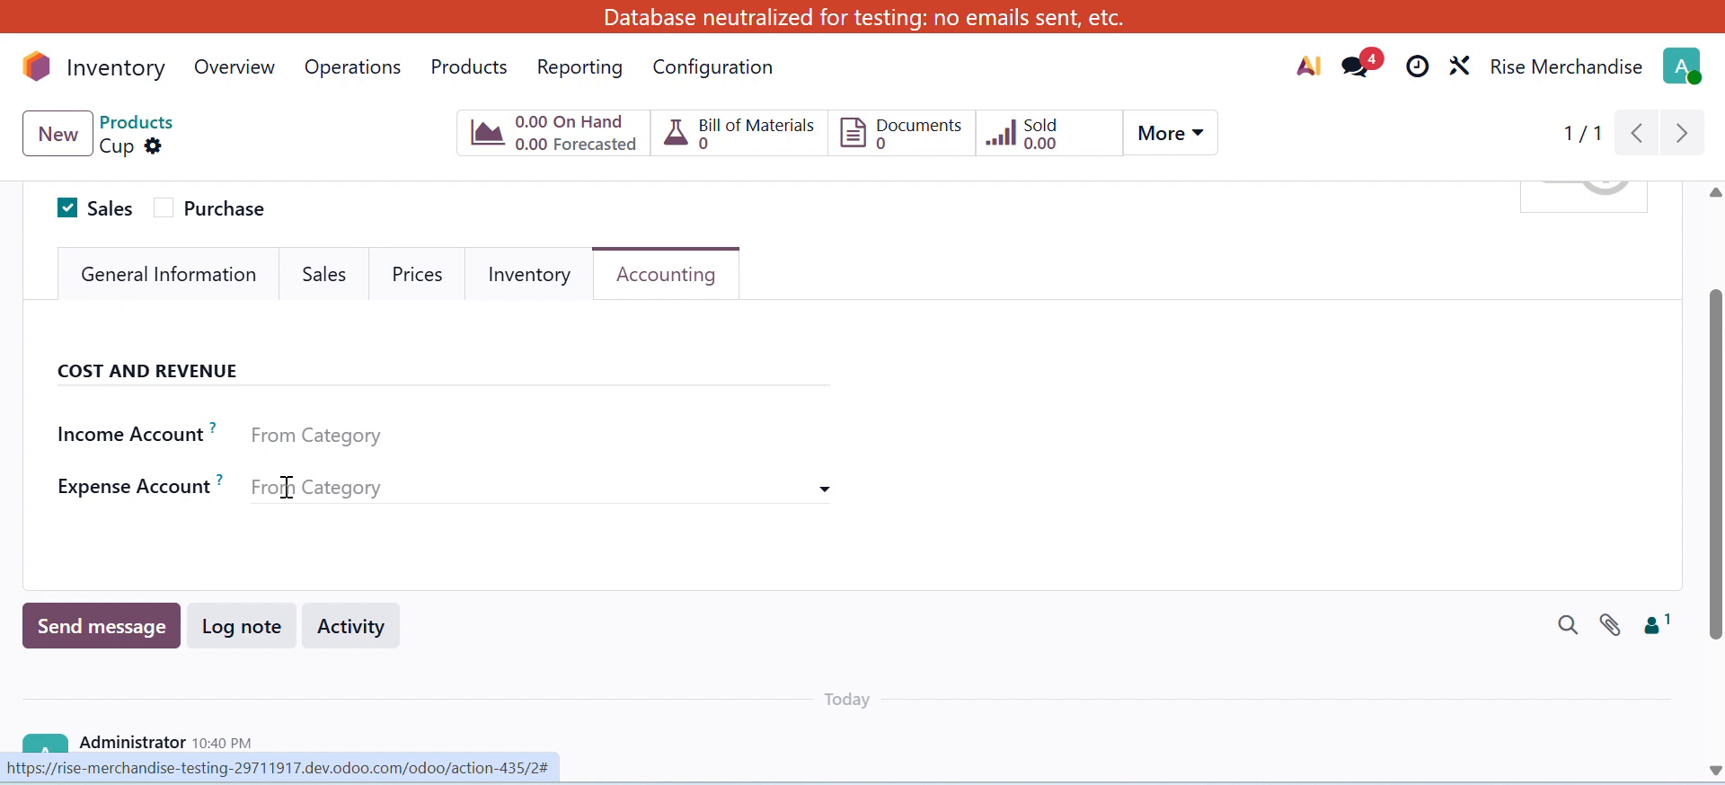
pyautogui.scroll(2, 806, 504)
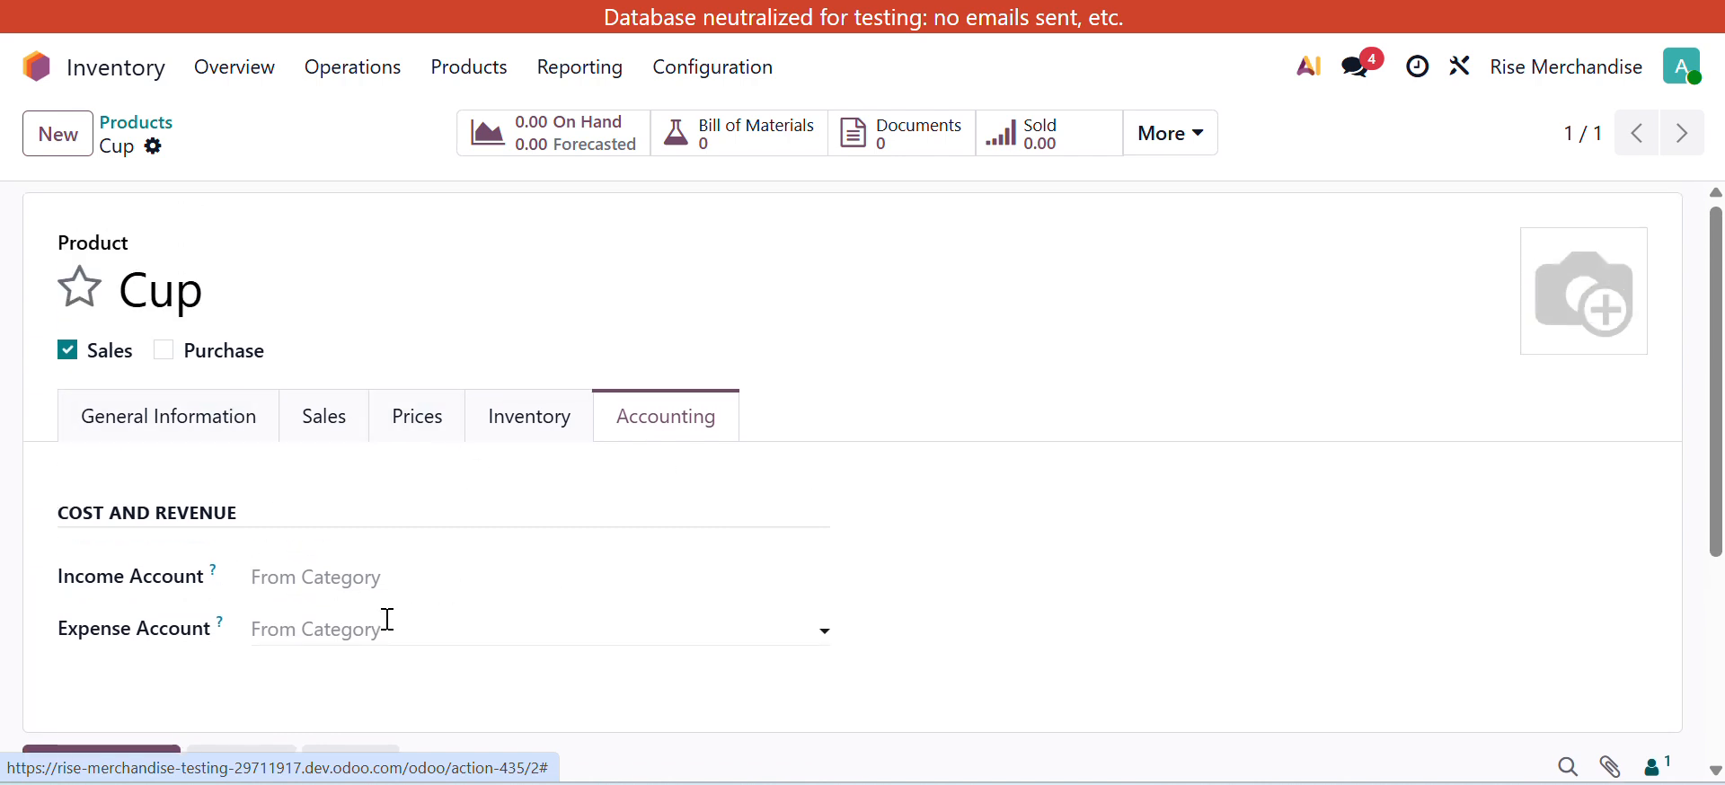
# Step: Return to the Cup's general information, upload the Icon 8 image as the product picture and save the product
pyautogui.click(174, 439)
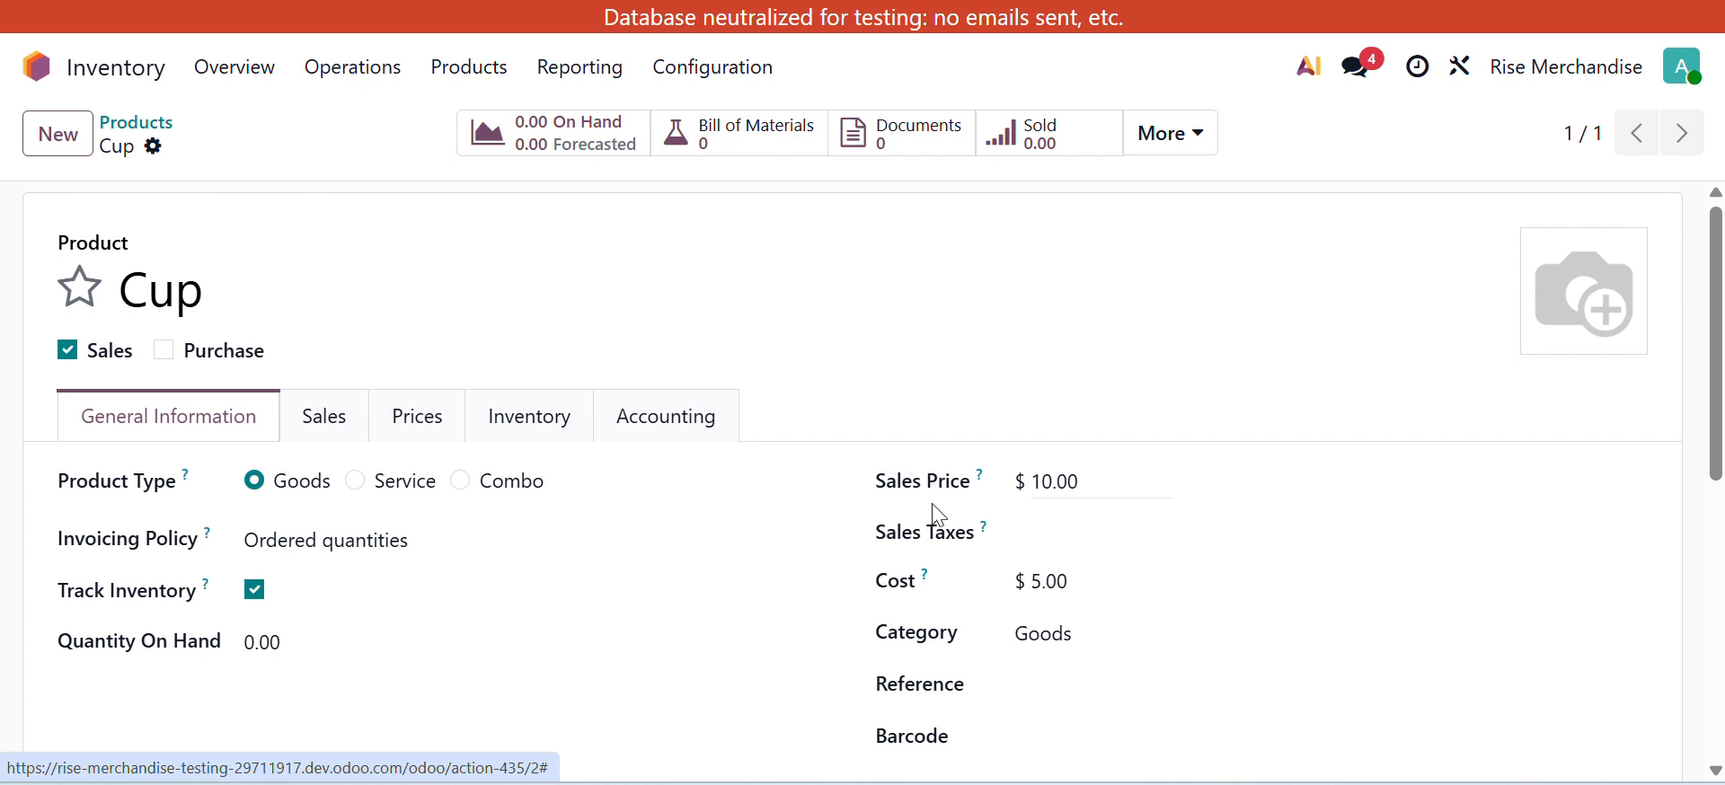
pyautogui.scroll(-5, 932, 508)
pyautogui.scroll(5, 937, 531)
pyautogui.click(1572, 345)
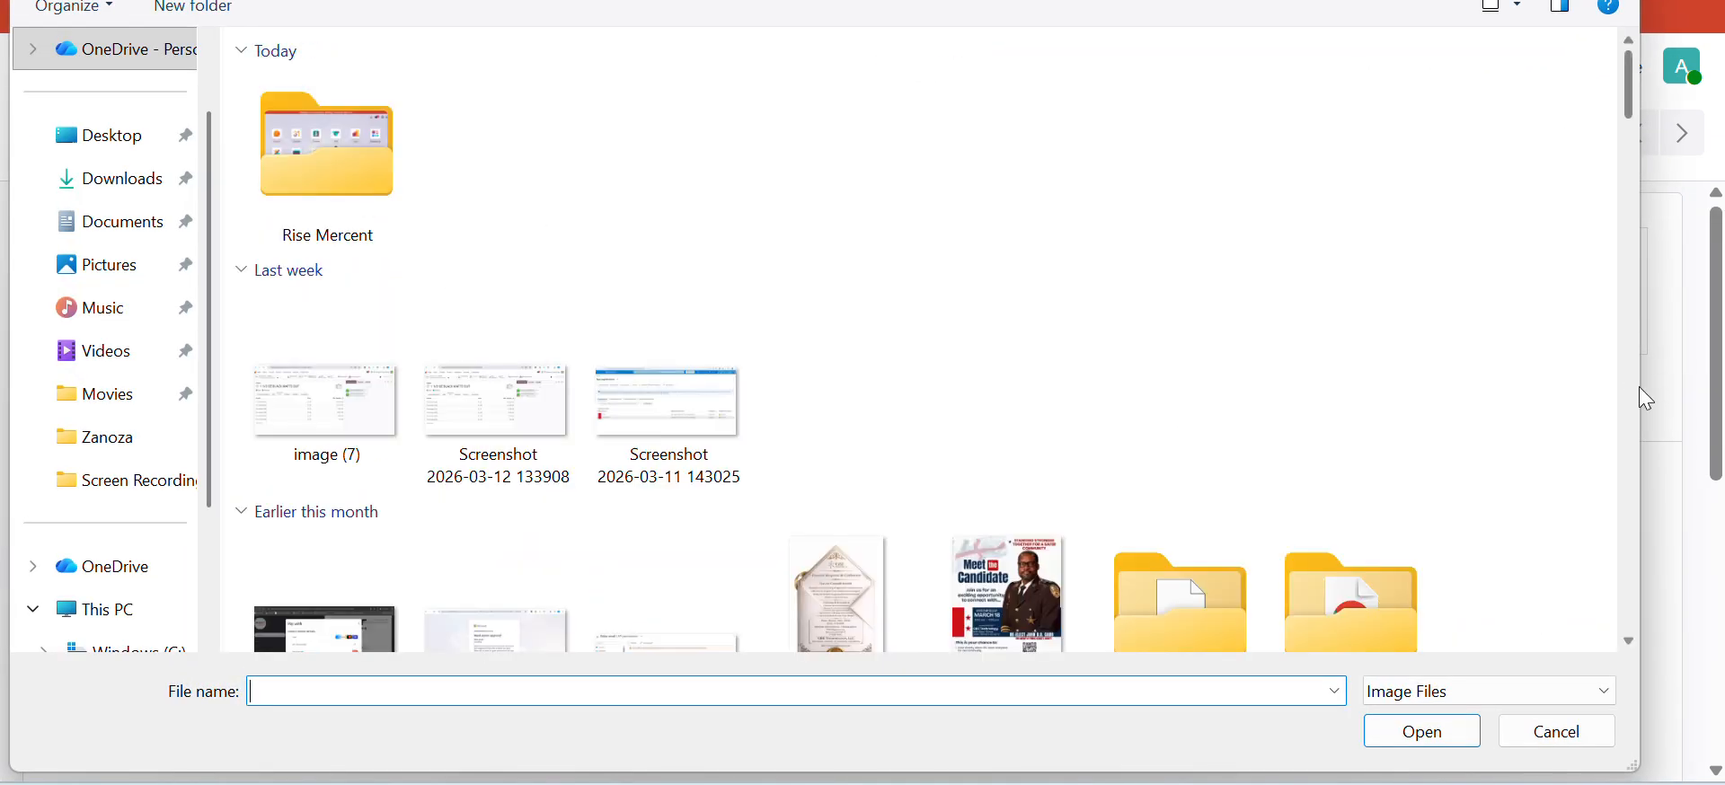
pyautogui.scroll(-5, 1094, 206)
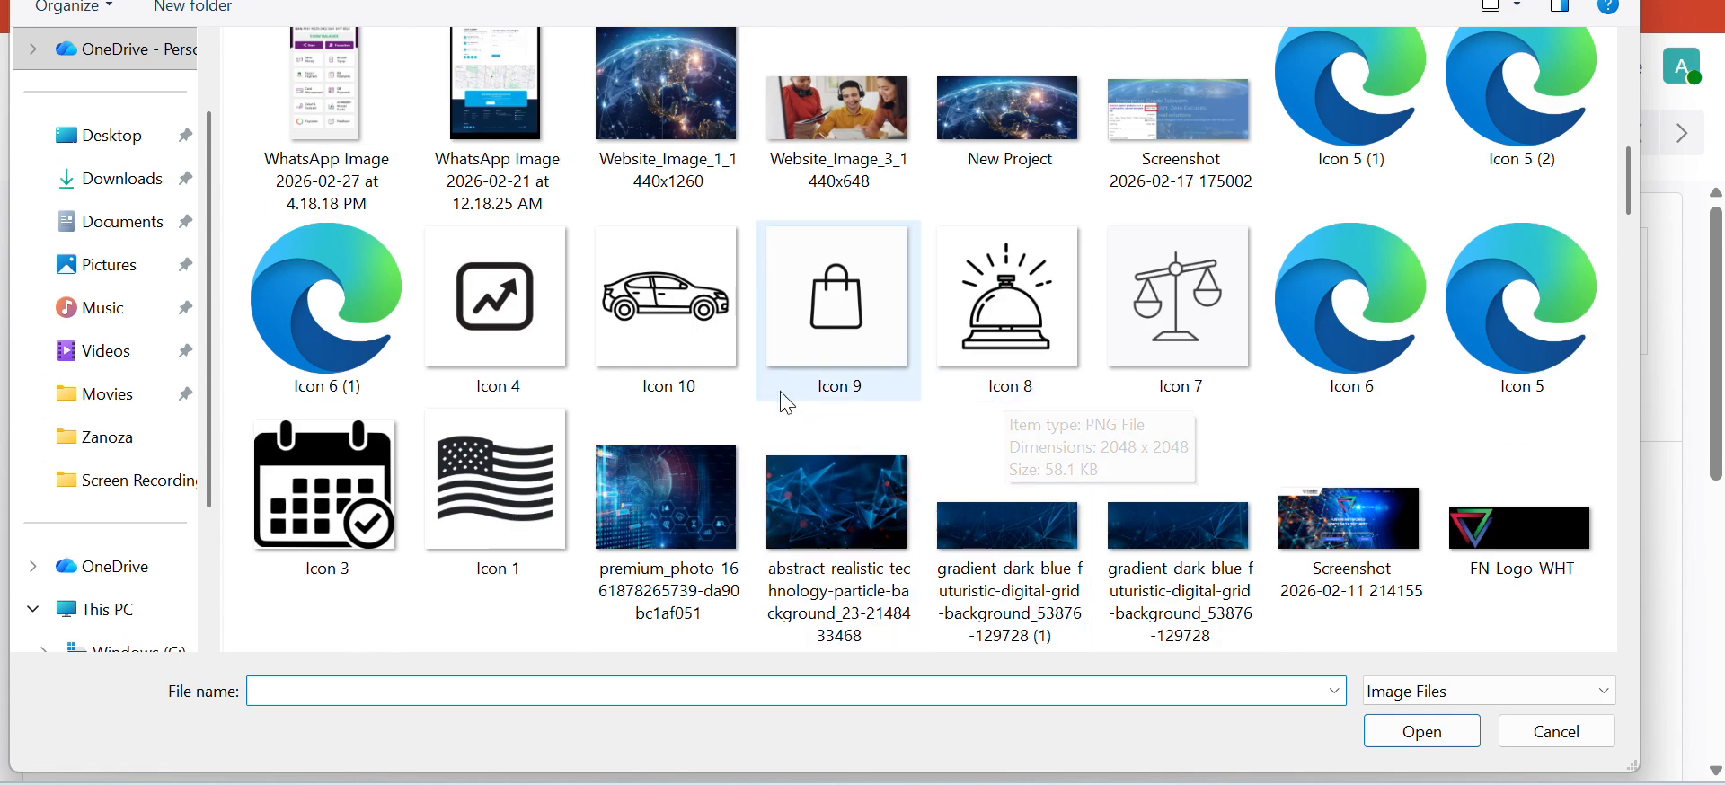
pyautogui.click(1042, 339)
pyautogui.click(1420, 743)
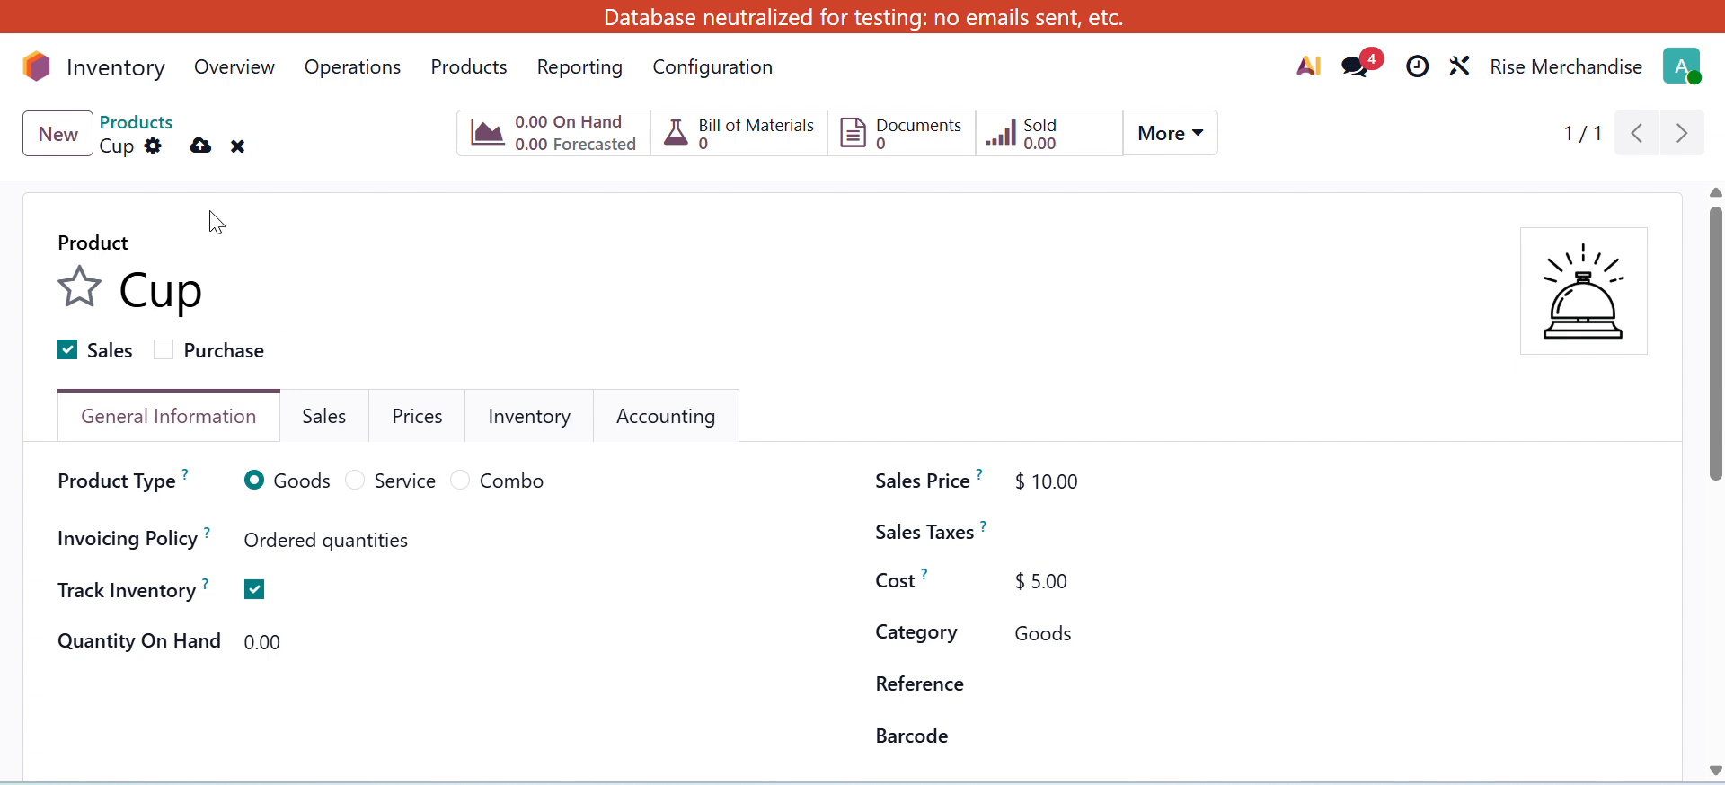
pyautogui.click(201, 143)
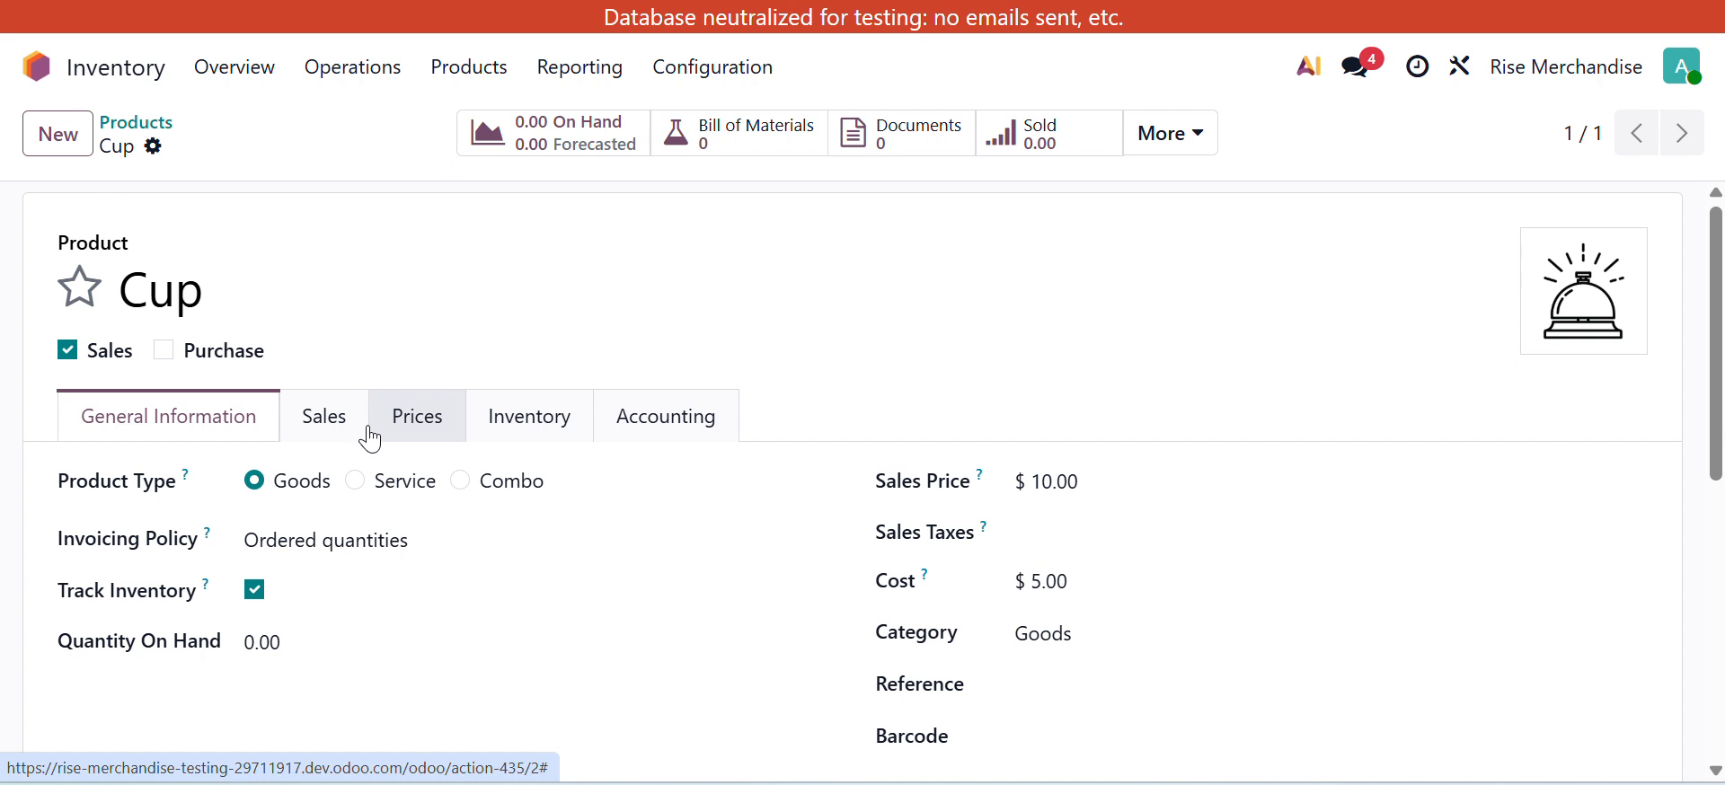
# Step: Create a new product named Xyz Services and set its product type to Service
pyautogui.click(153, 148)
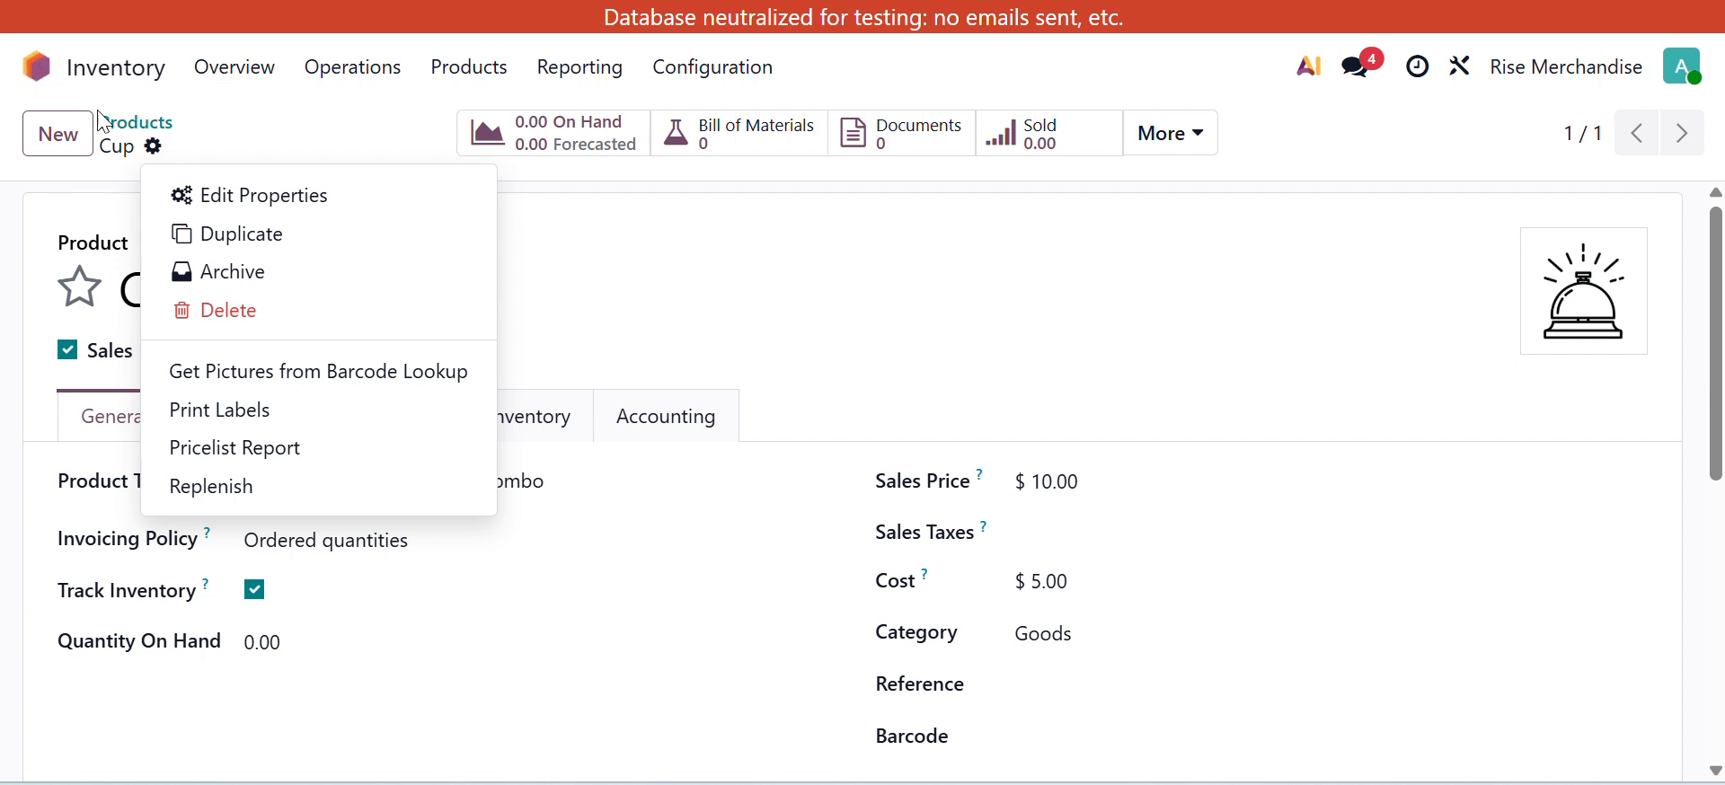
pyautogui.click(59, 134)
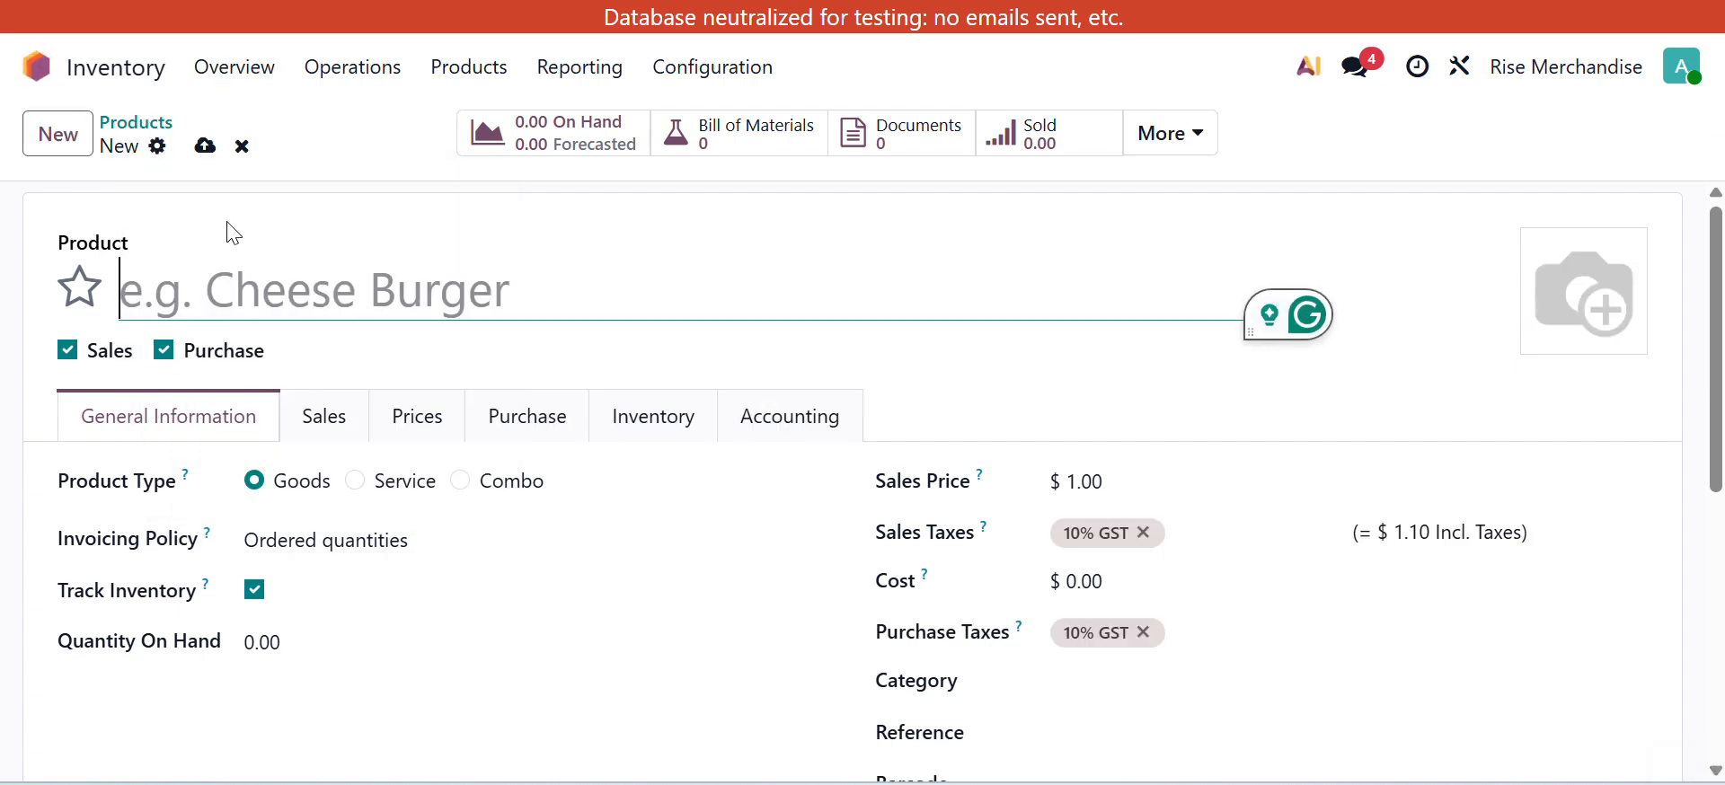
pyautogui.write('S')
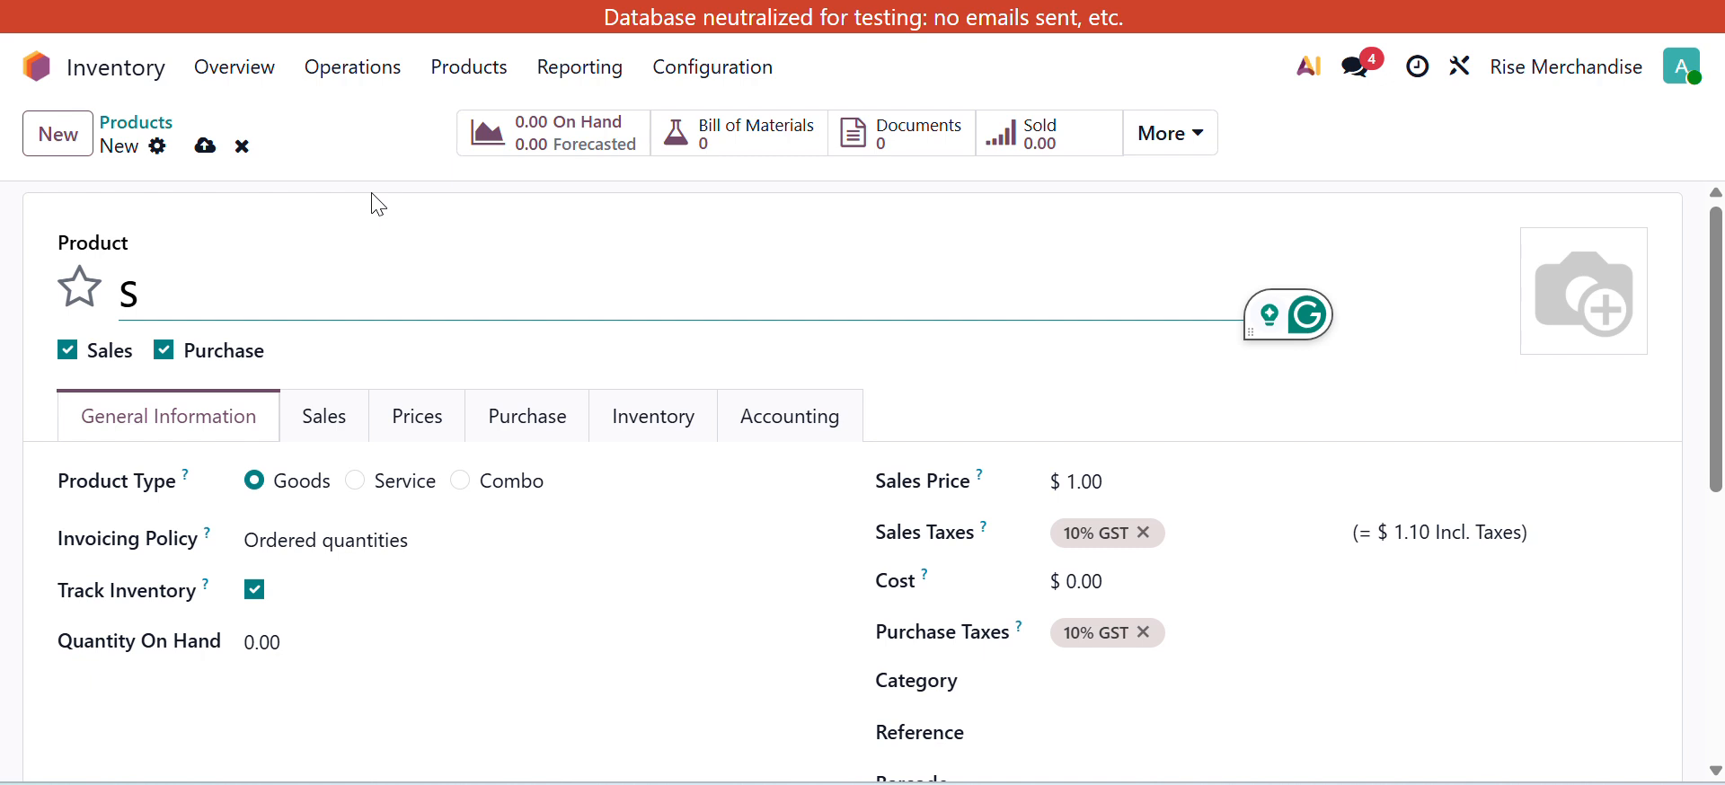
pyautogui.press('BackSpace')
pyautogui.write('Xyz')
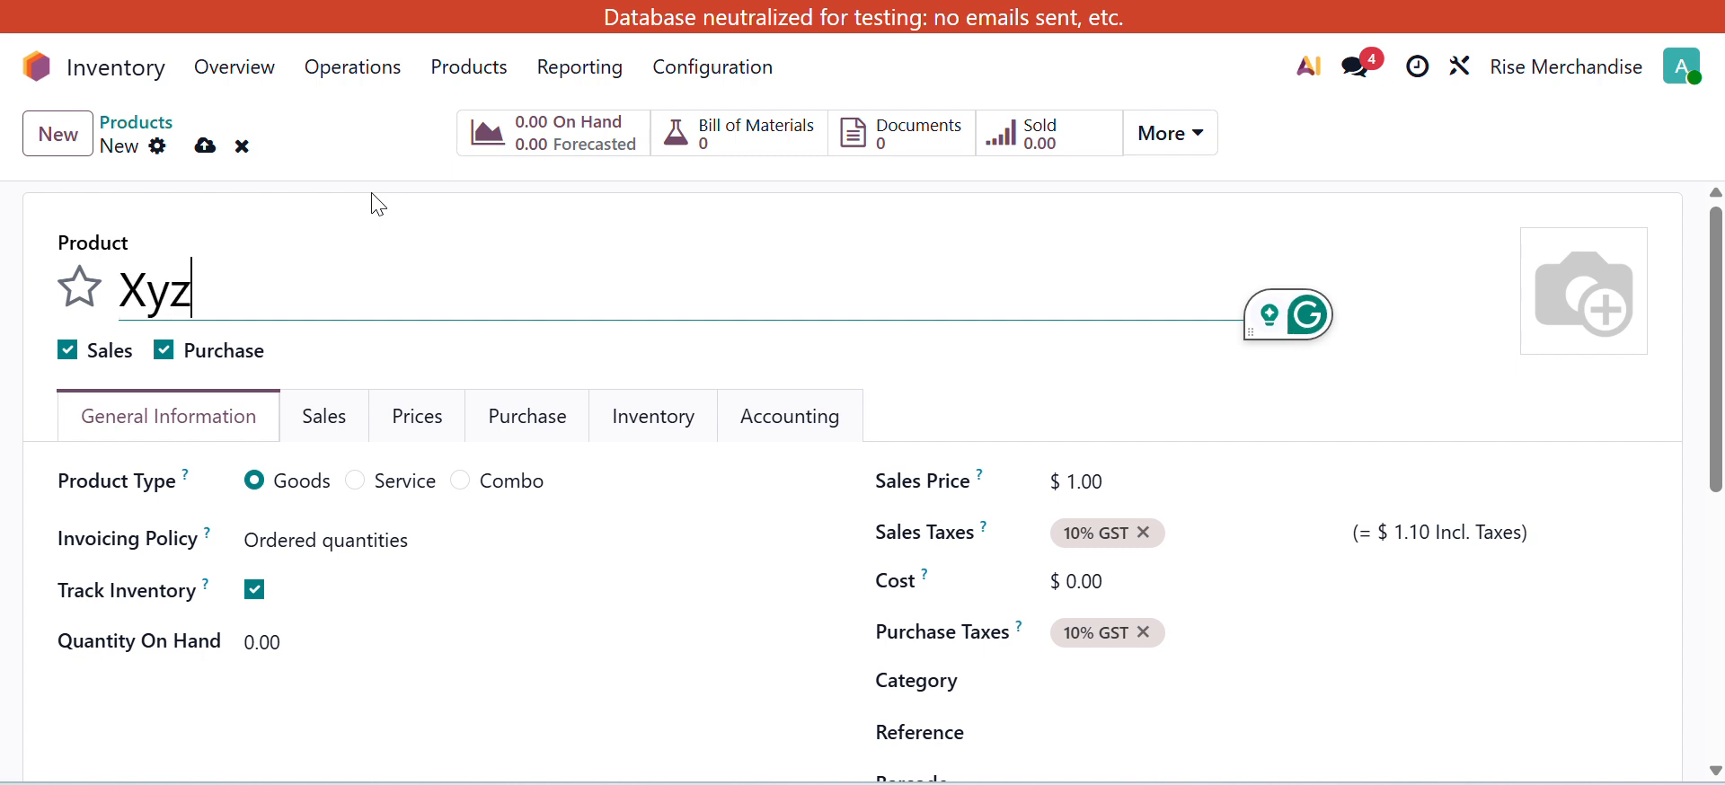
pyautogui.write(' Ser')
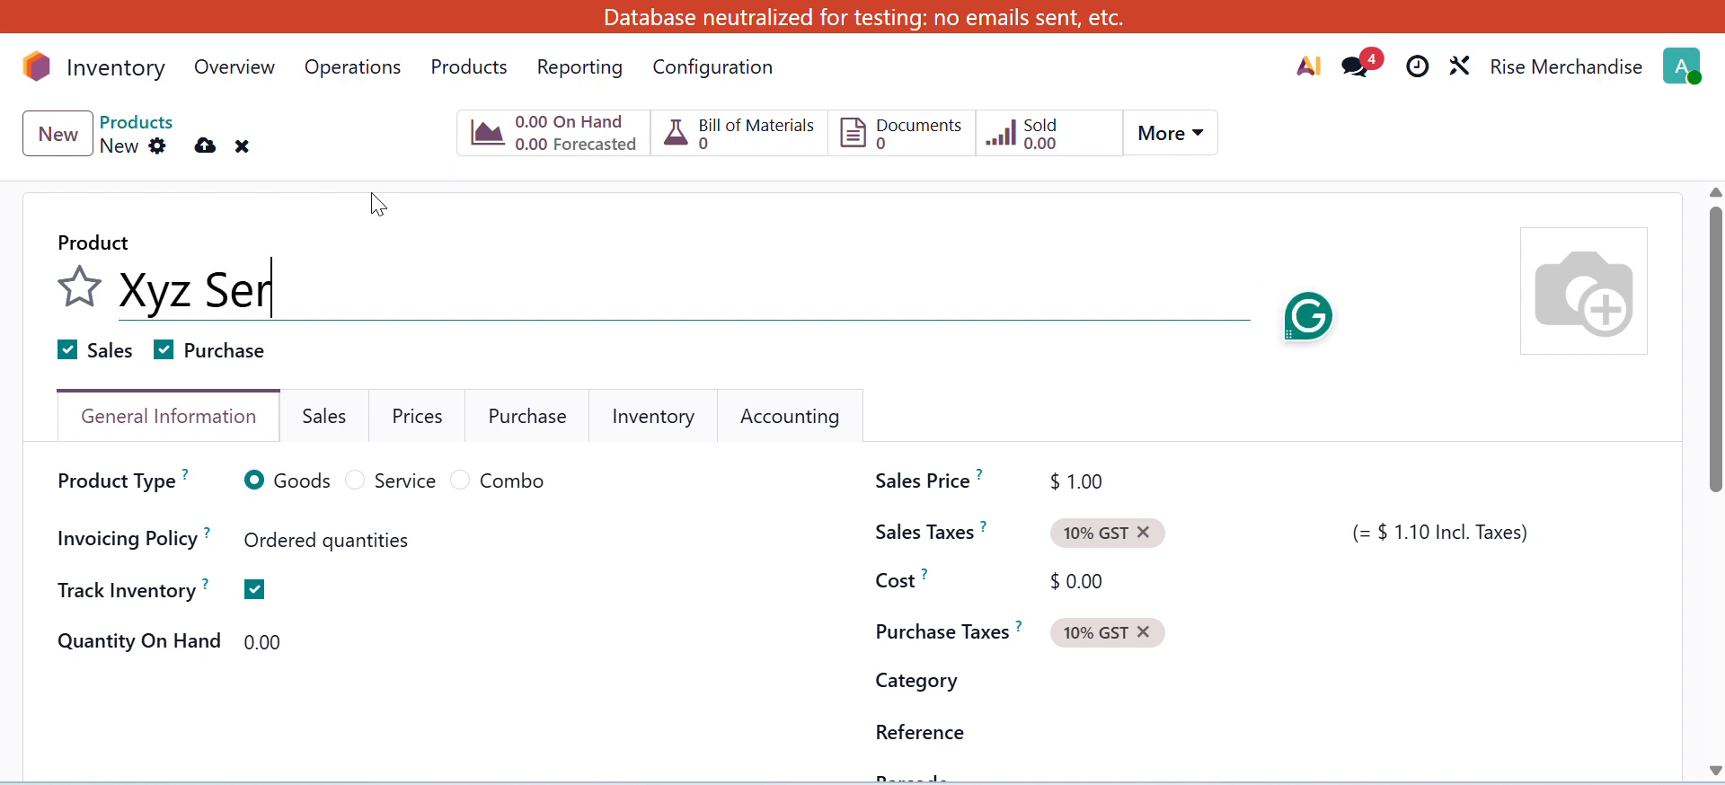
pyautogui.write('vices')
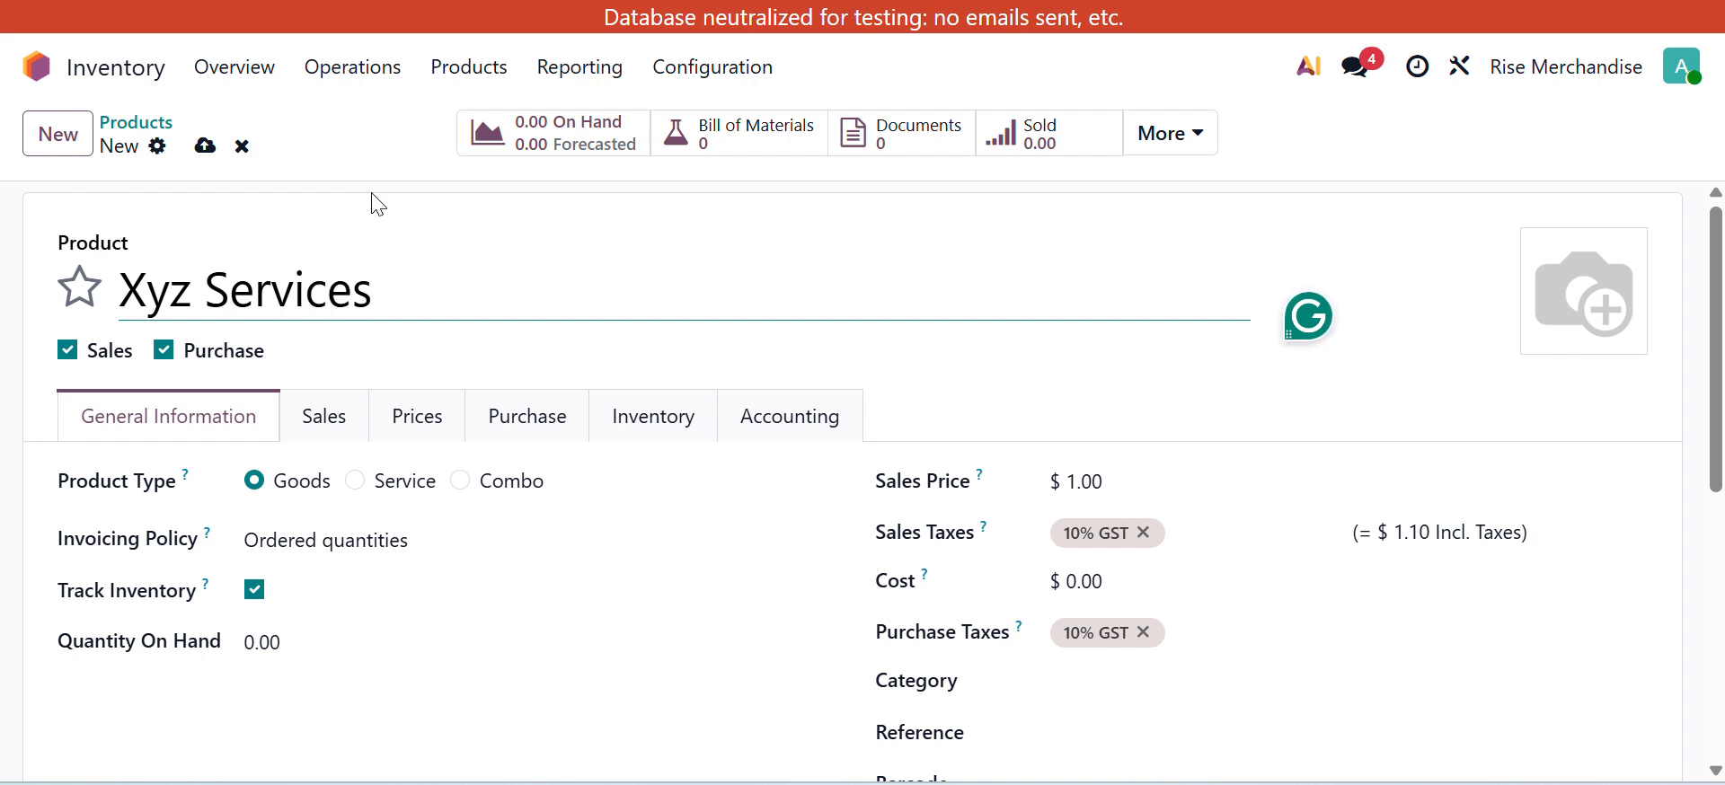
pyautogui.click(355, 489)
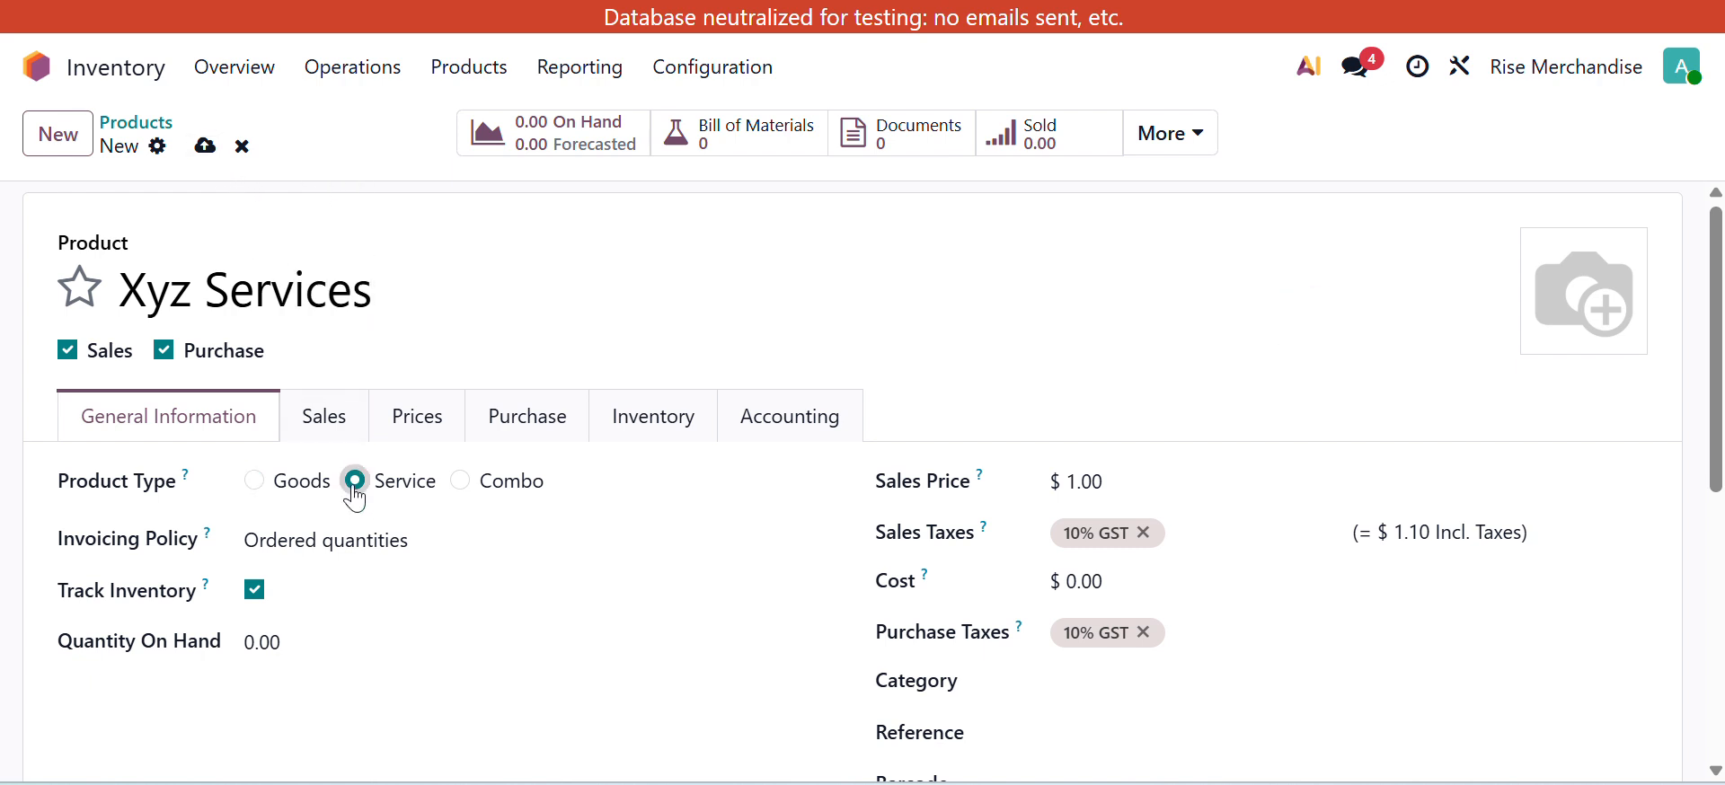
# Step: Set the Xyz Services sales price to $15 and its cost to $12
pyautogui.click(1111, 479)
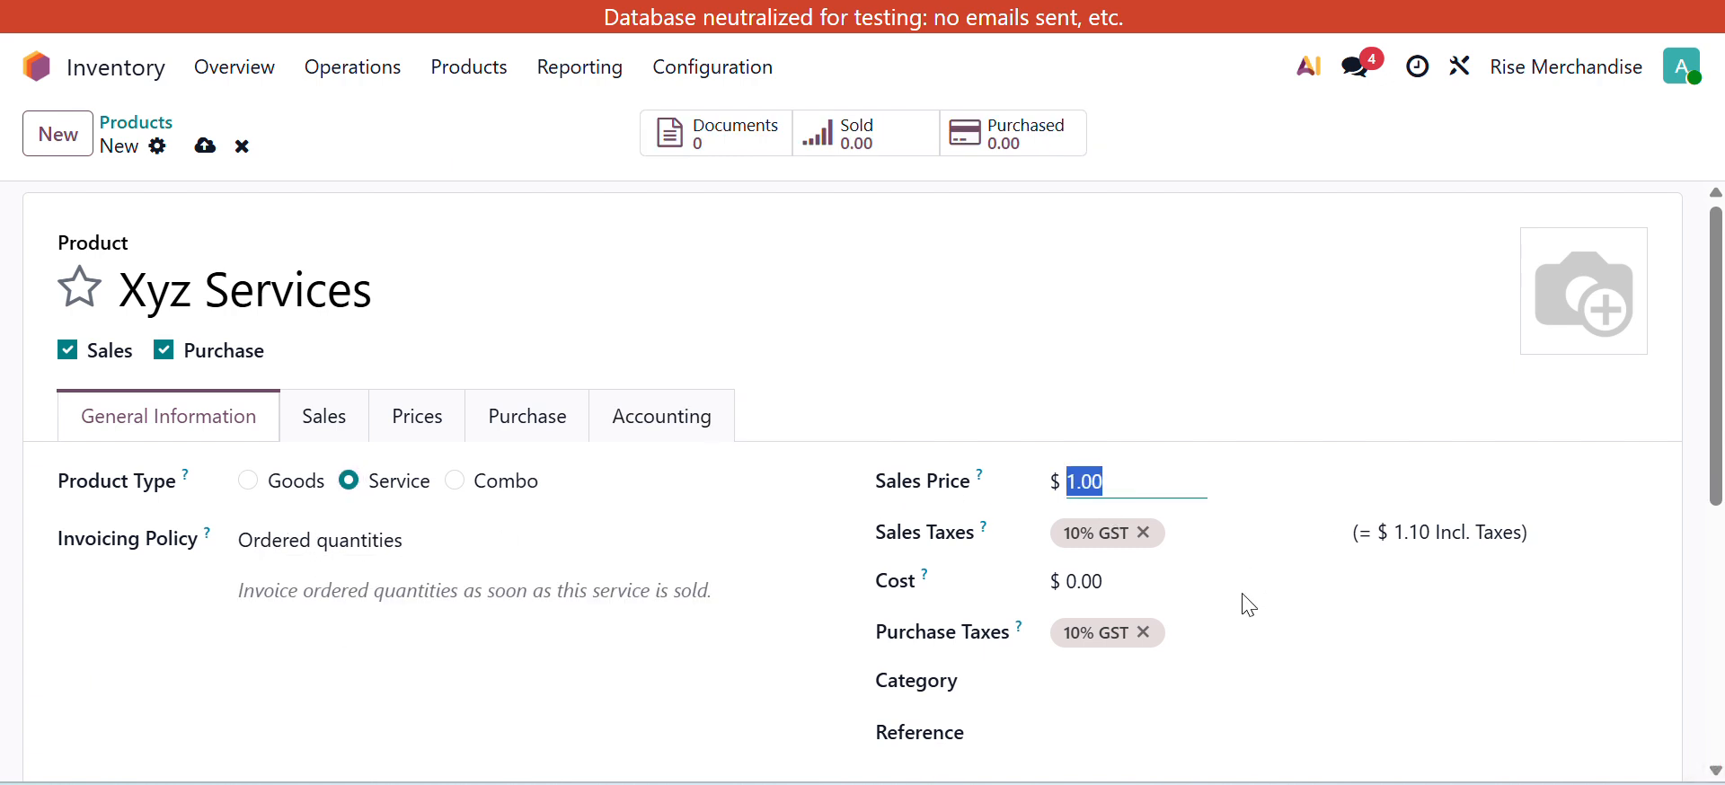
pyautogui.write('15')
pyautogui.click(1153, 587)
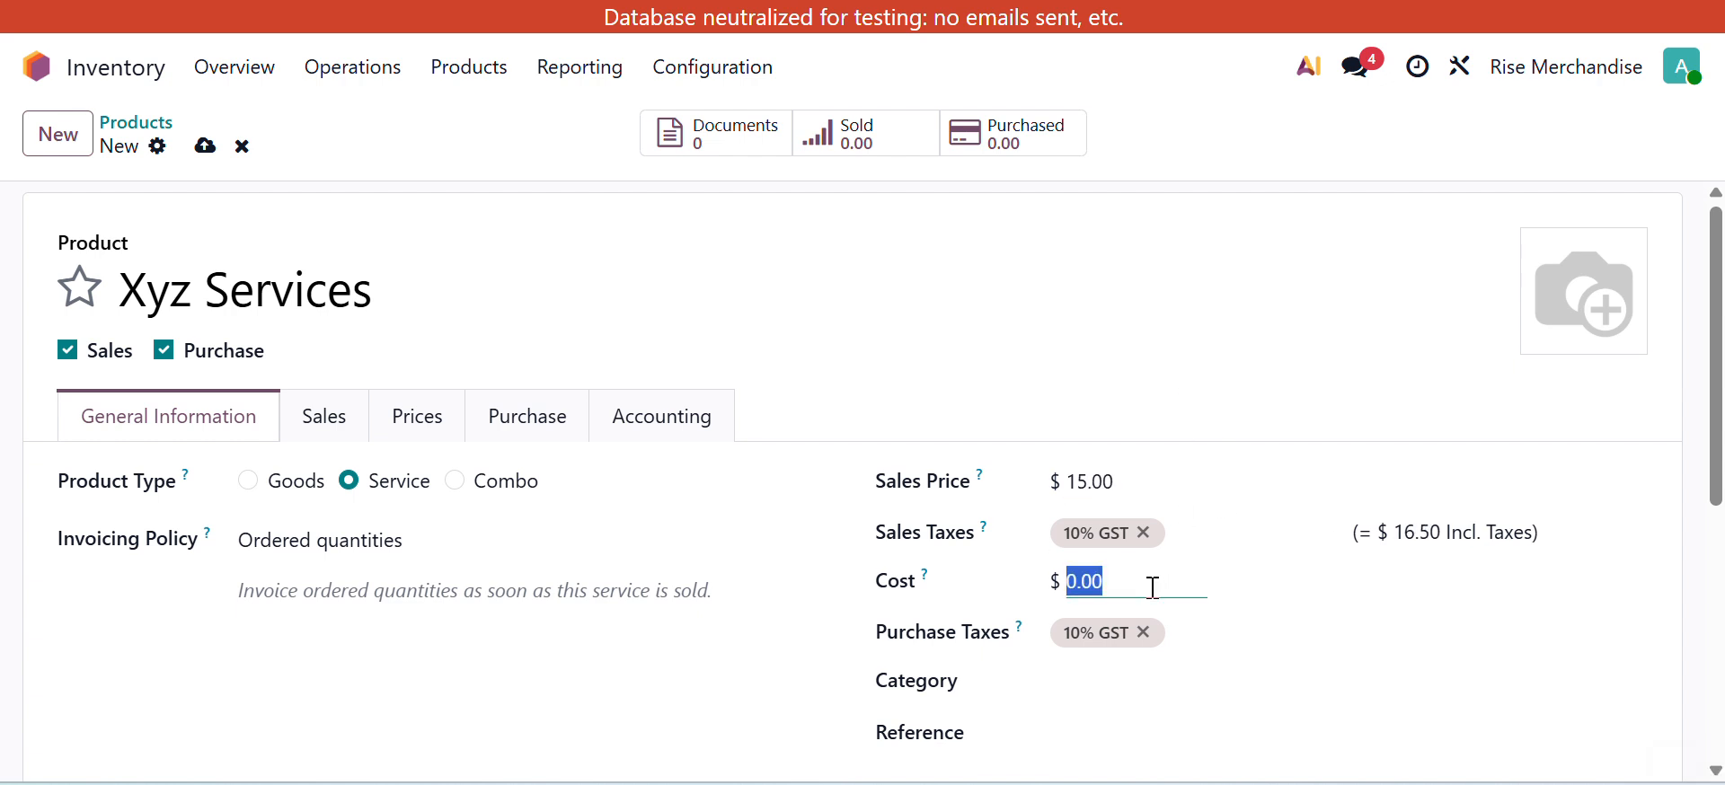
pyautogui.write('12')
# Step: Assign the Services category to the new product and save it
pyautogui.scroll(-3, 1130, 578)
pyautogui.click(1141, 539)
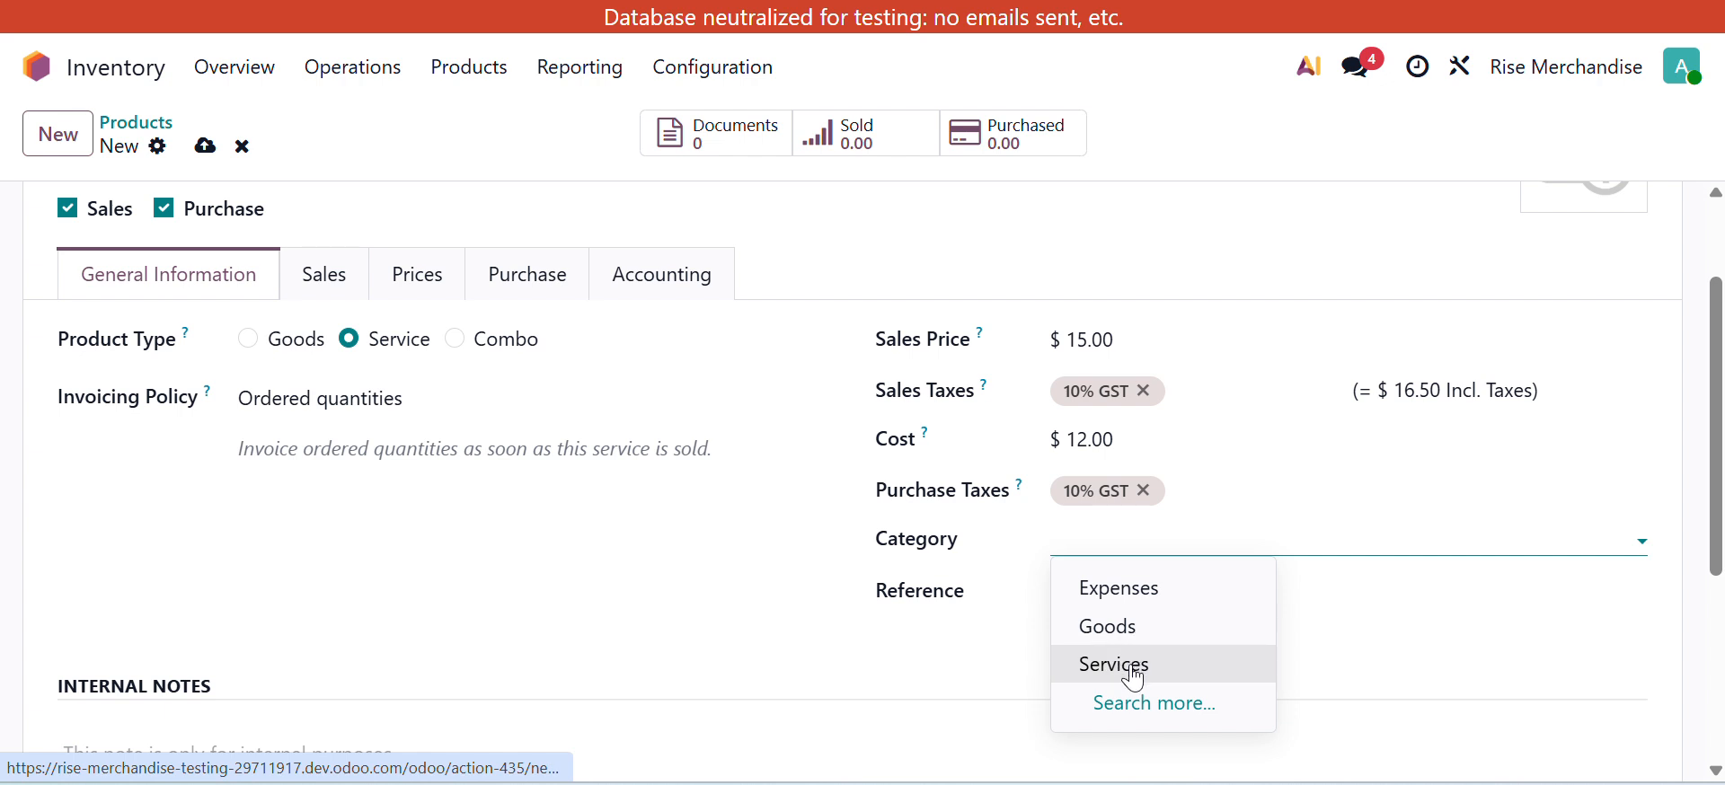
pyautogui.click(1114, 665)
pyautogui.click(206, 148)
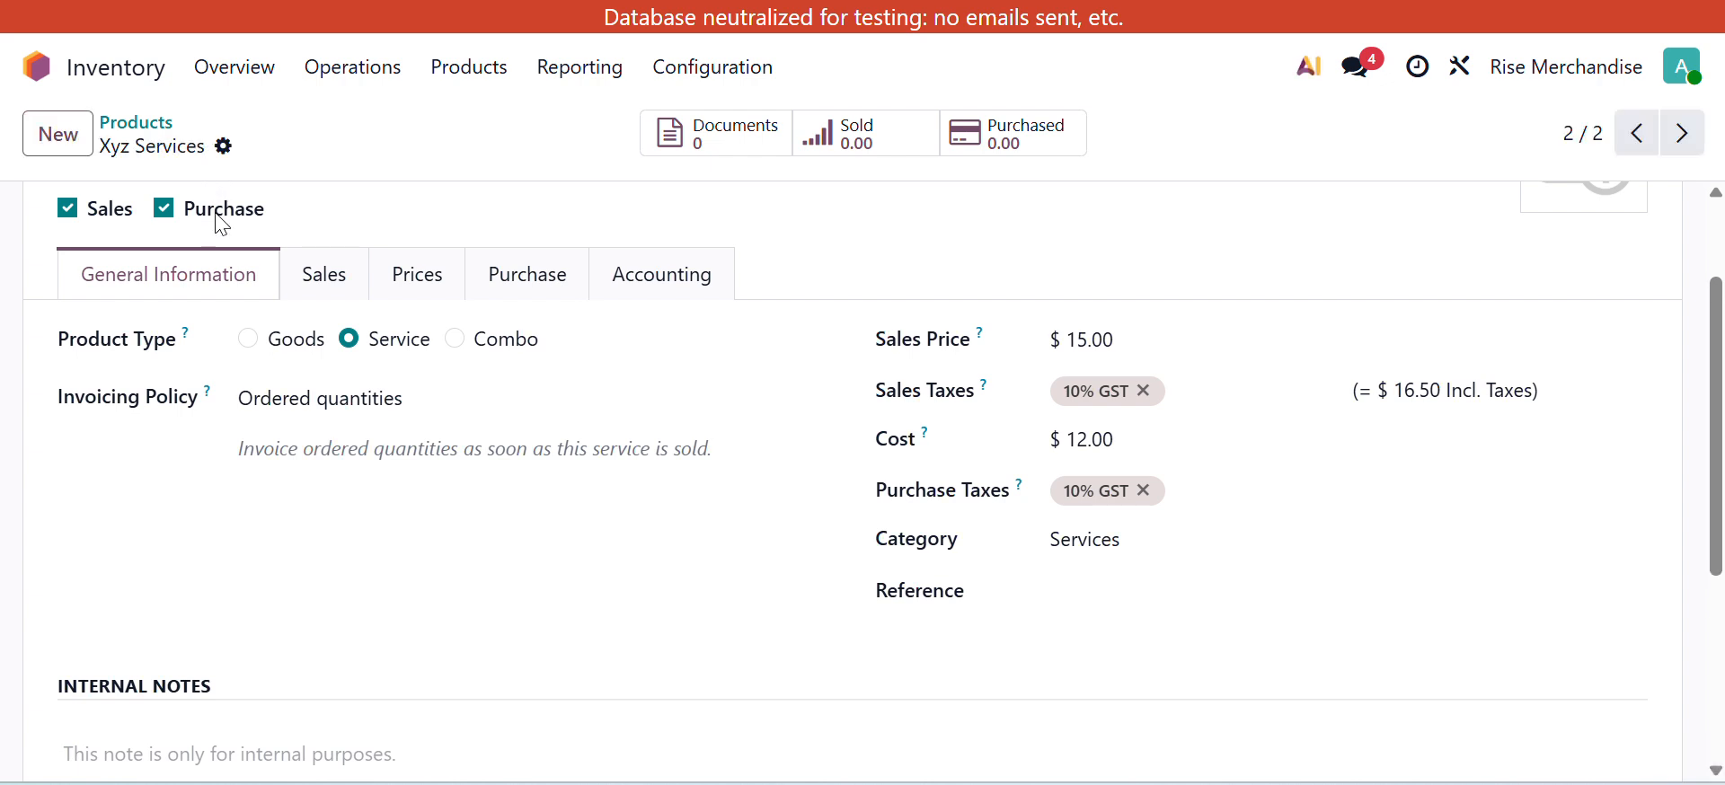
# Step: Review the Xyz Services product's sales, prices, purchase and accounting settings, and return to its general information
pyautogui.scroll(2, 601, 635)
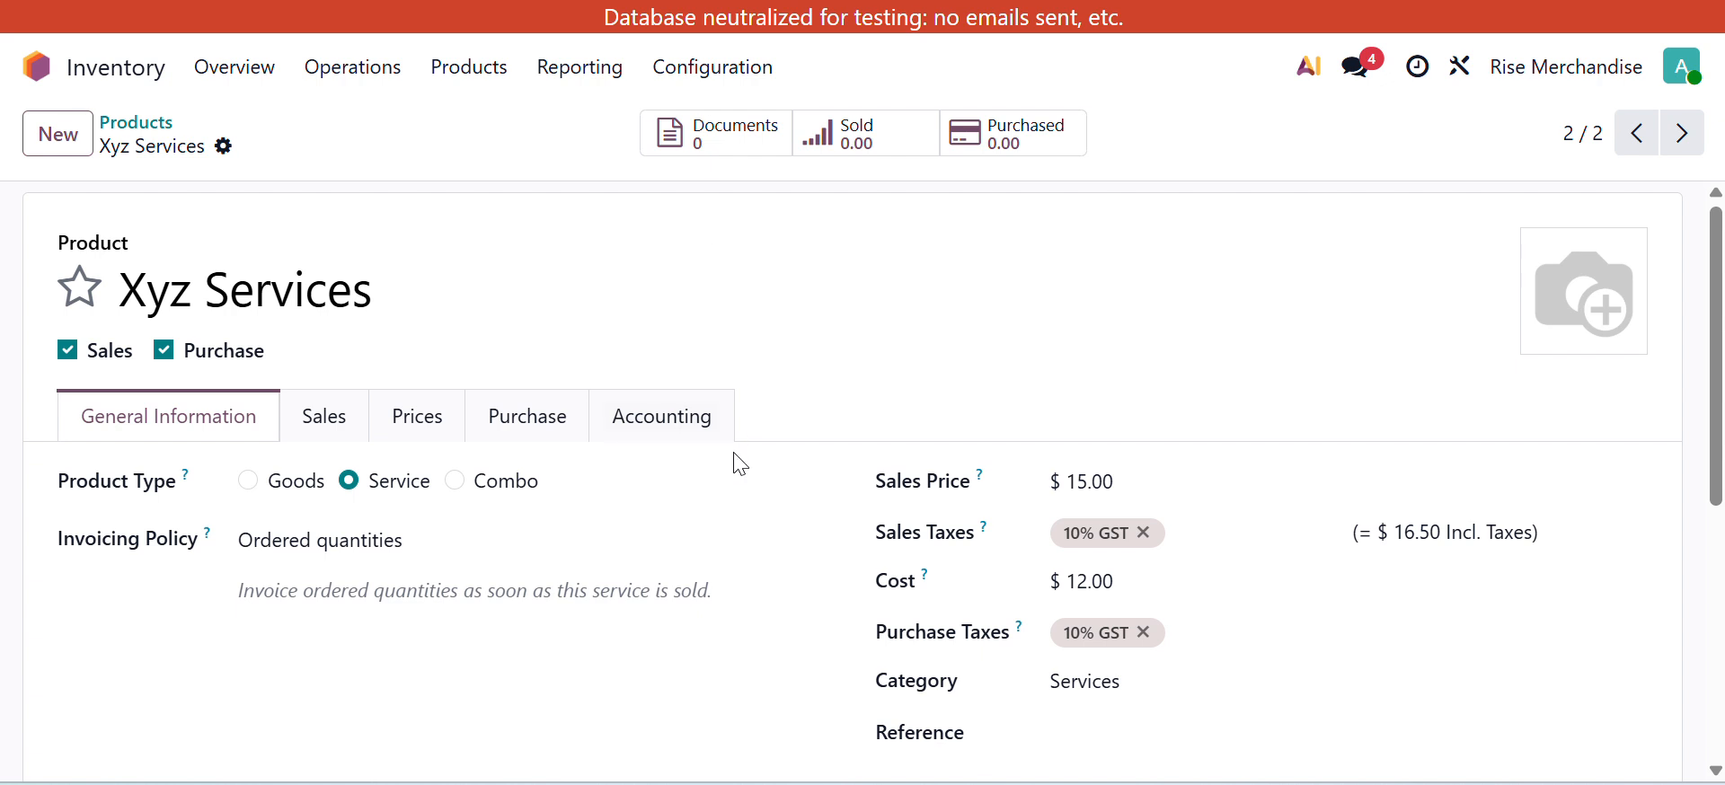
pyautogui.click(354, 435)
pyautogui.scroll(-2, 432, 485)
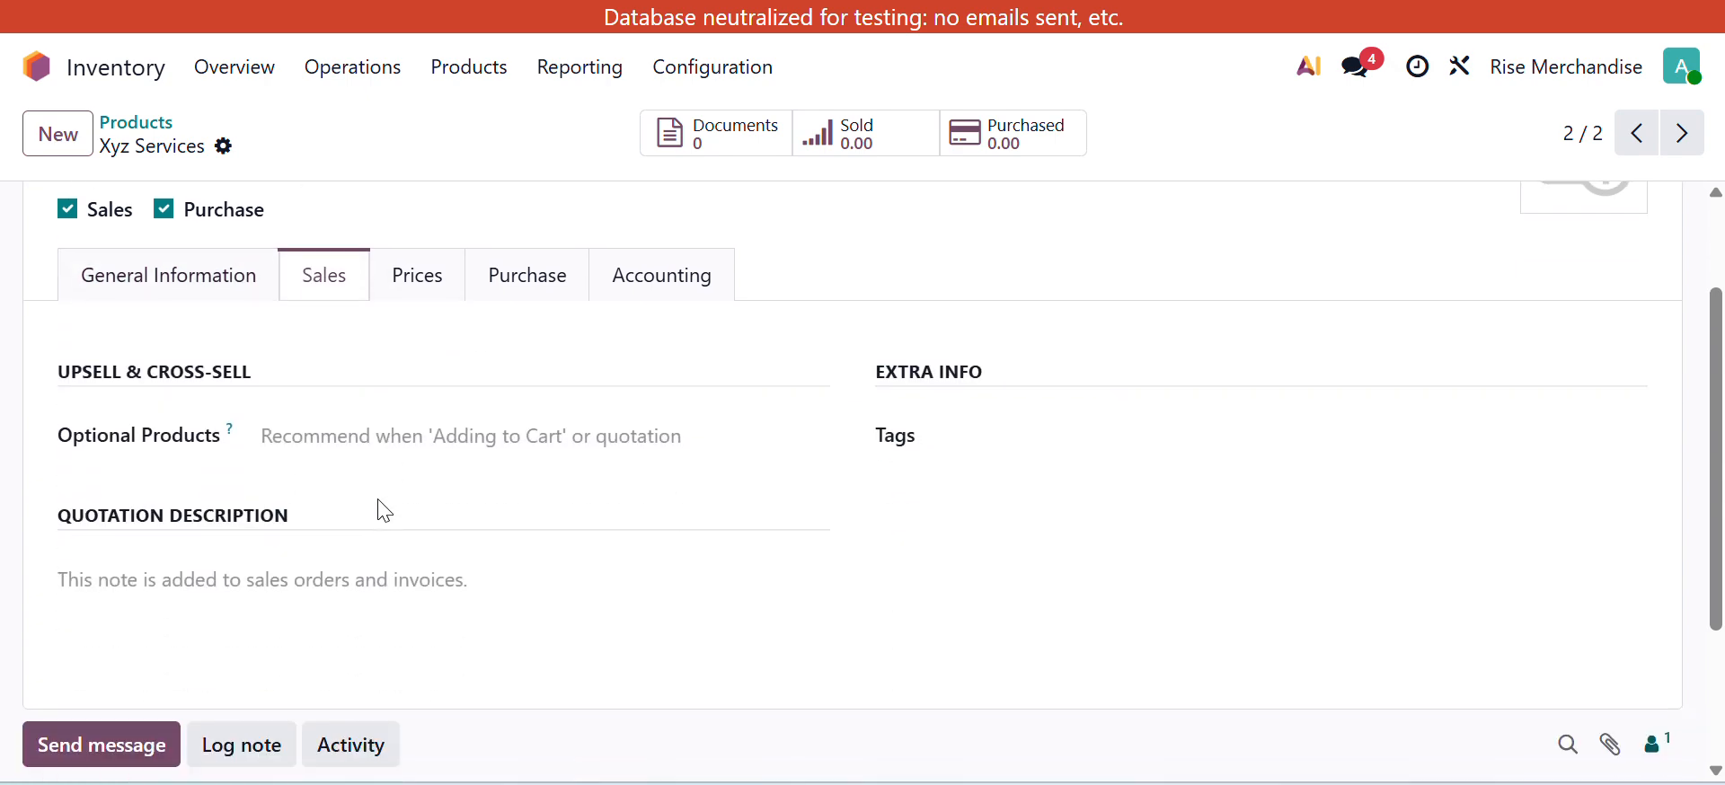
pyautogui.click(410, 282)
pyautogui.click(513, 286)
pyautogui.click(608, 279)
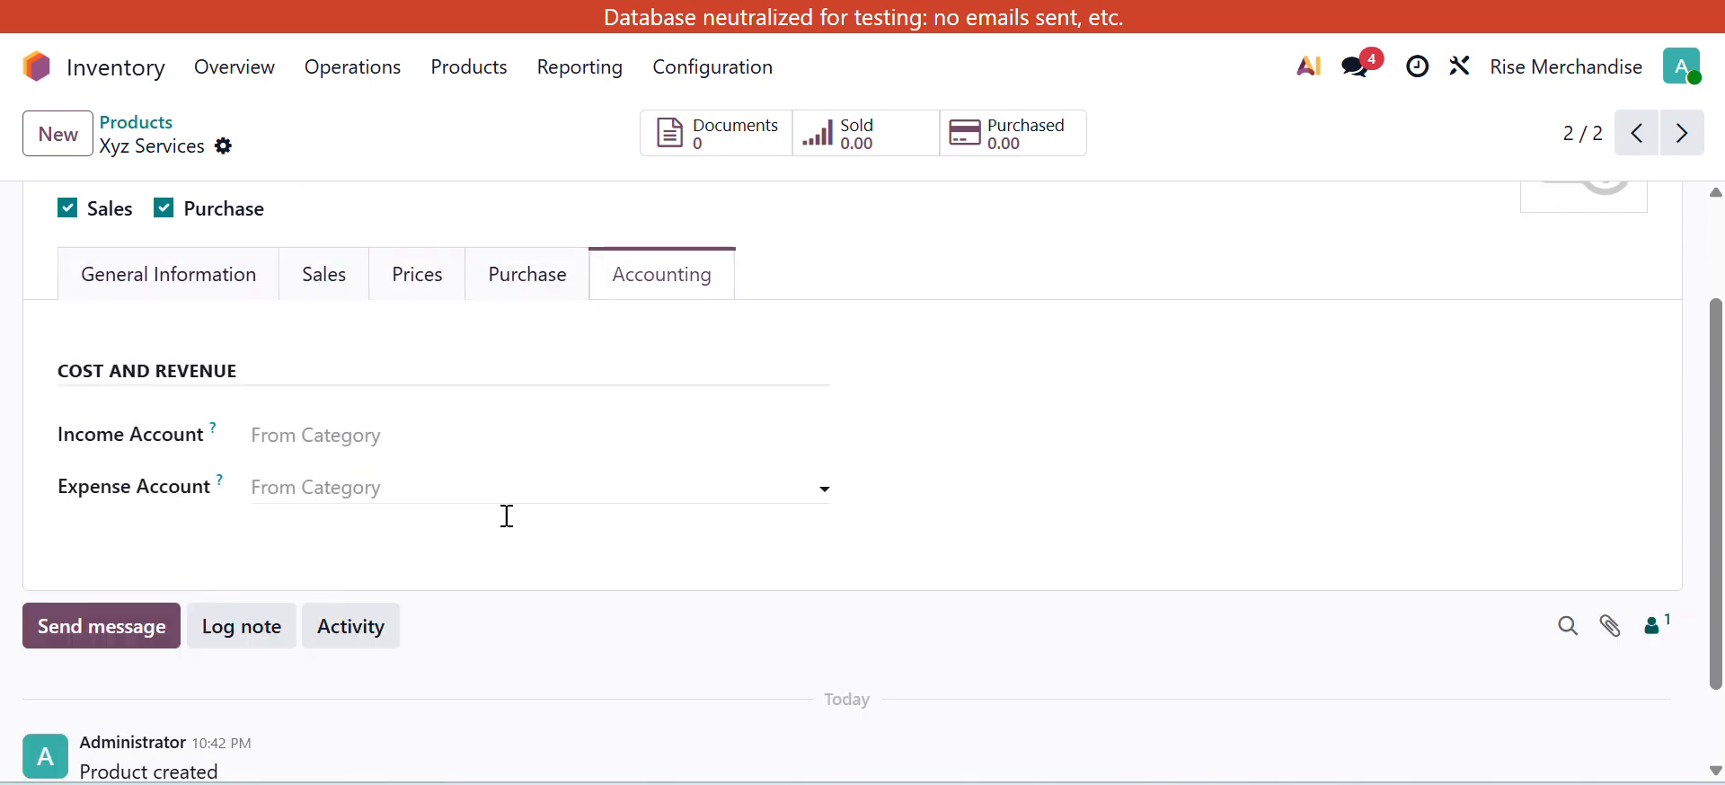
pyautogui.click(173, 279)
pyautogui.scroll(2, 257, 555)
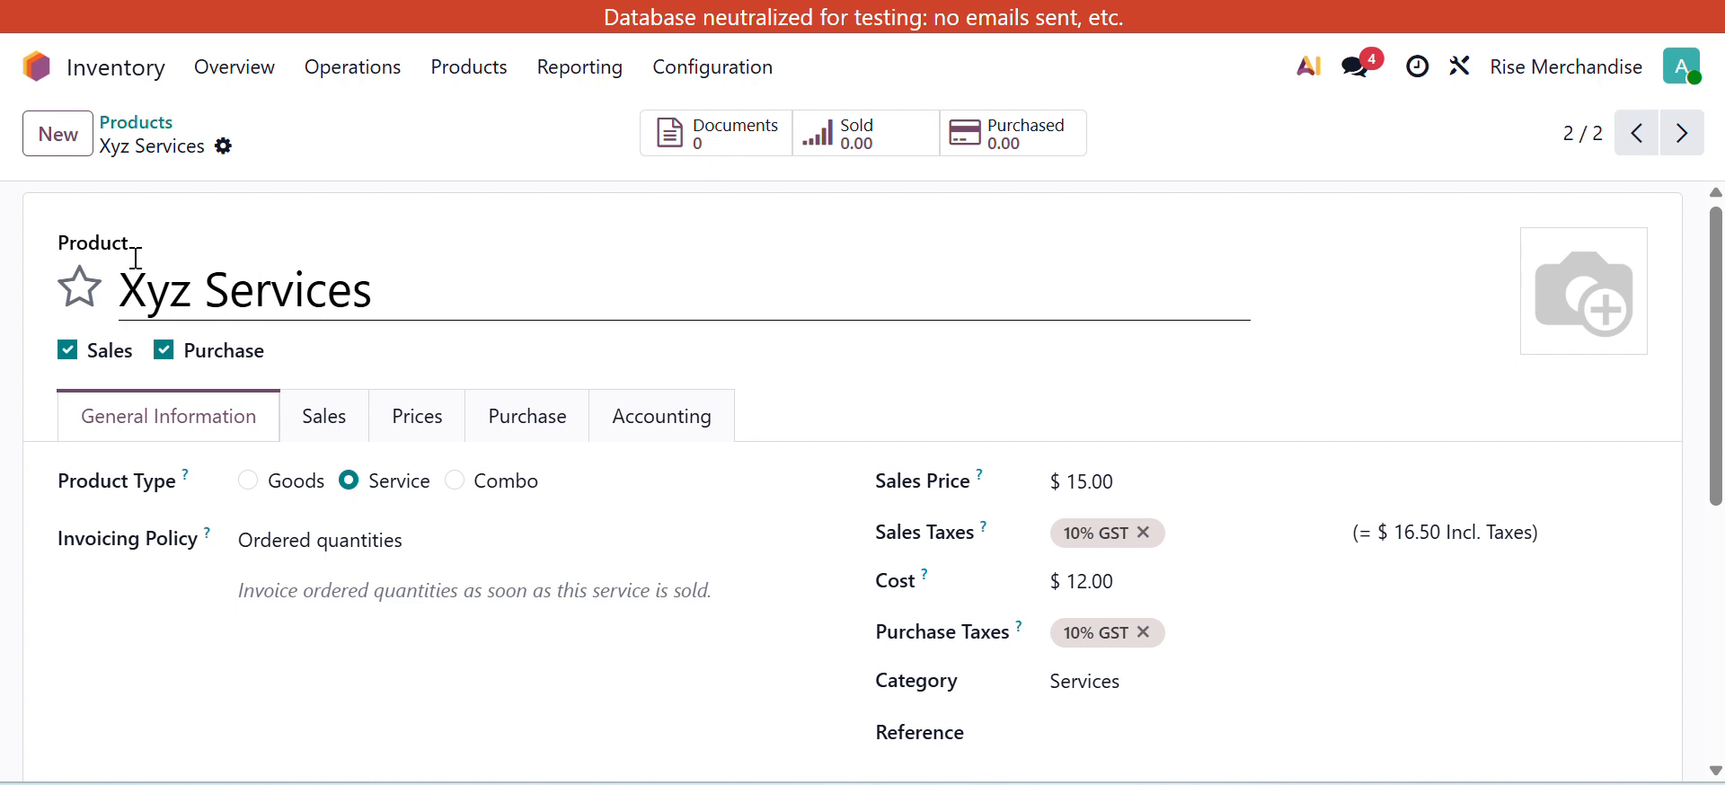
# Step: Return to the product list and filter it by Services instead of Goods
pyautogui.click(135, 123)
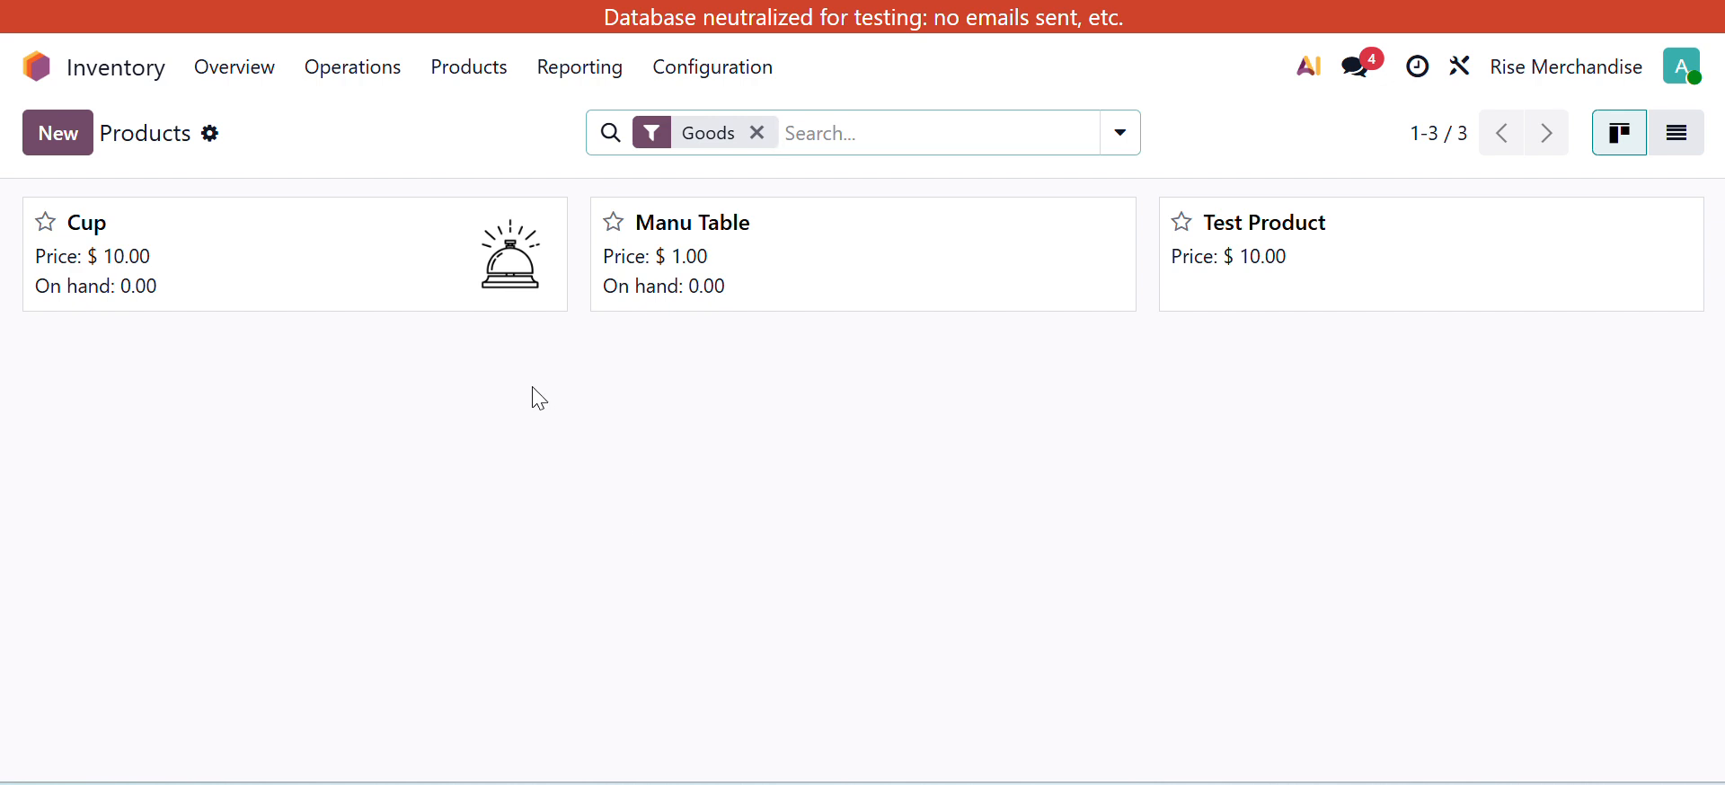
pyautogui.click(1124, 139)
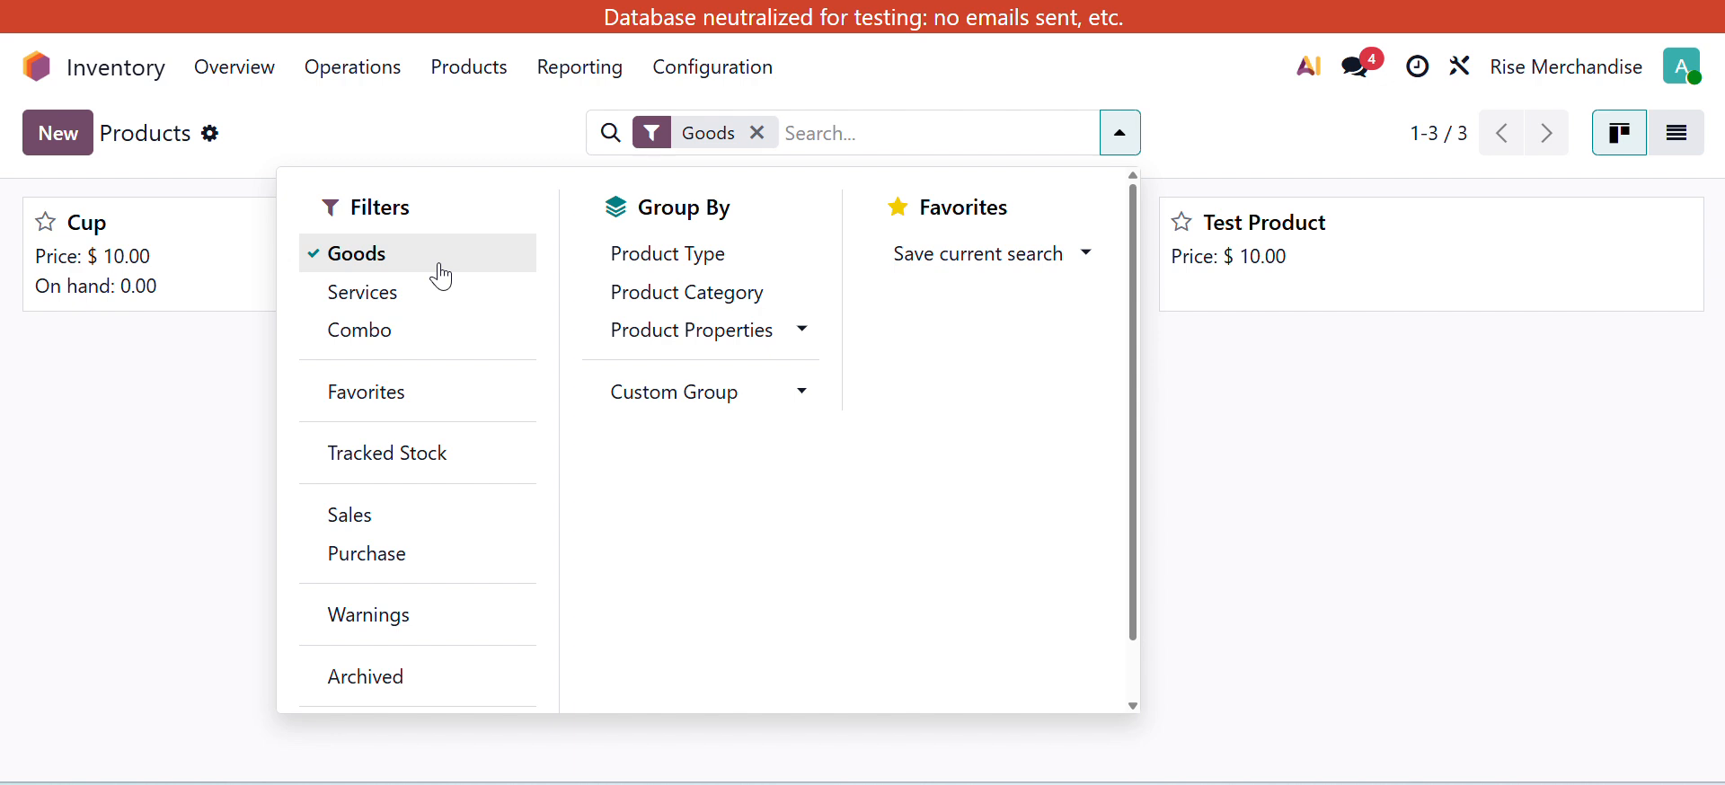
pyautogui.click(433, 291)
pyautogui.click(441, 261)
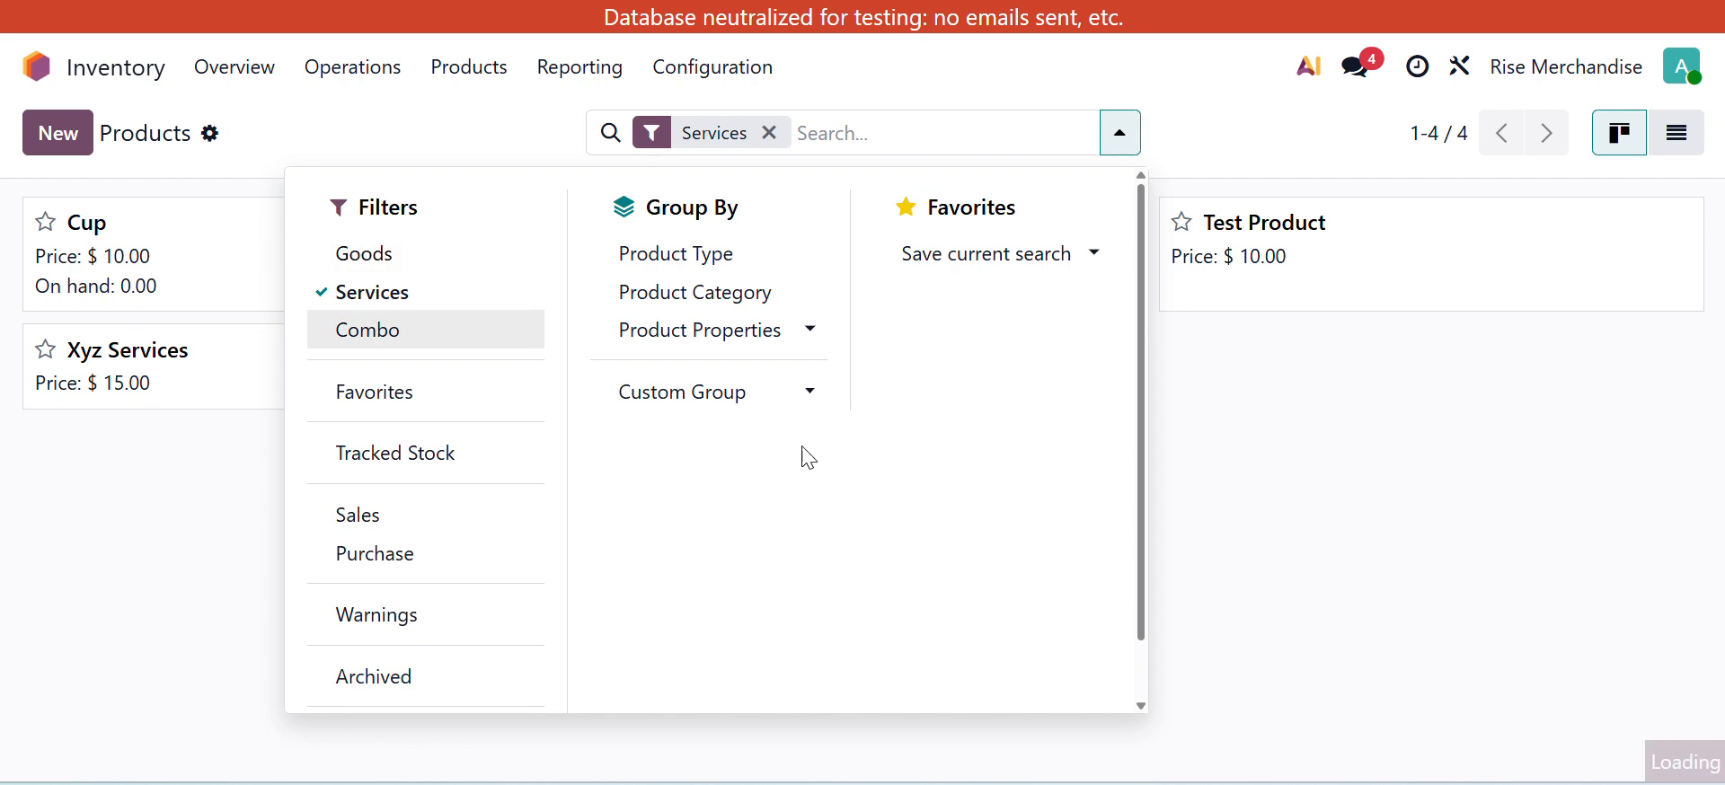
pyautogui.click(1482, 408)
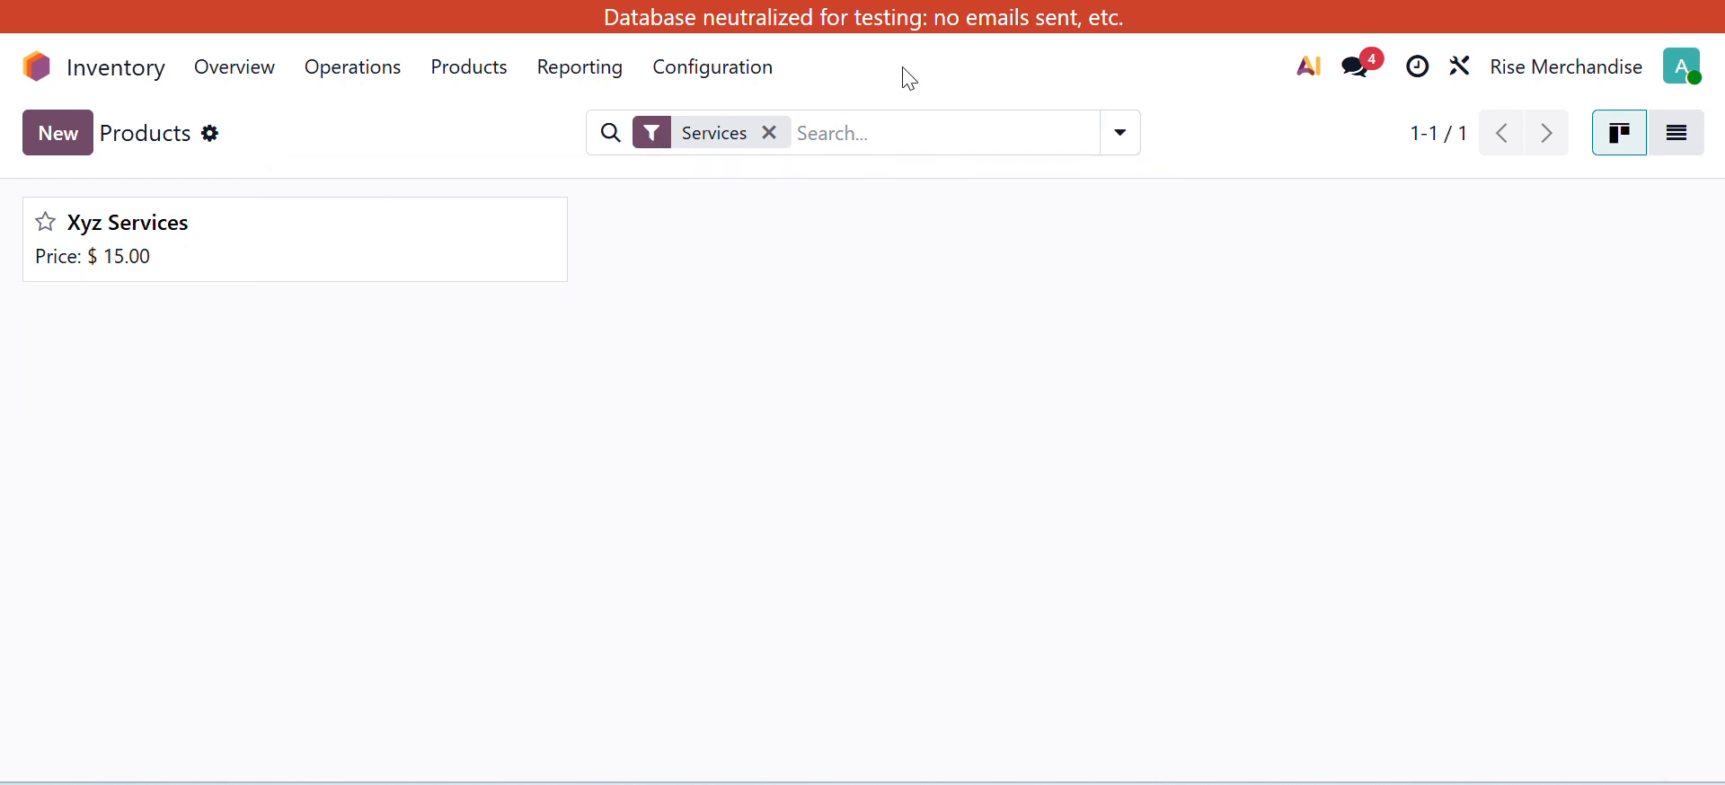
# Step: View the product list's filter and grouping options, and remove the Services filter
pyautogui.click(1120, 135)
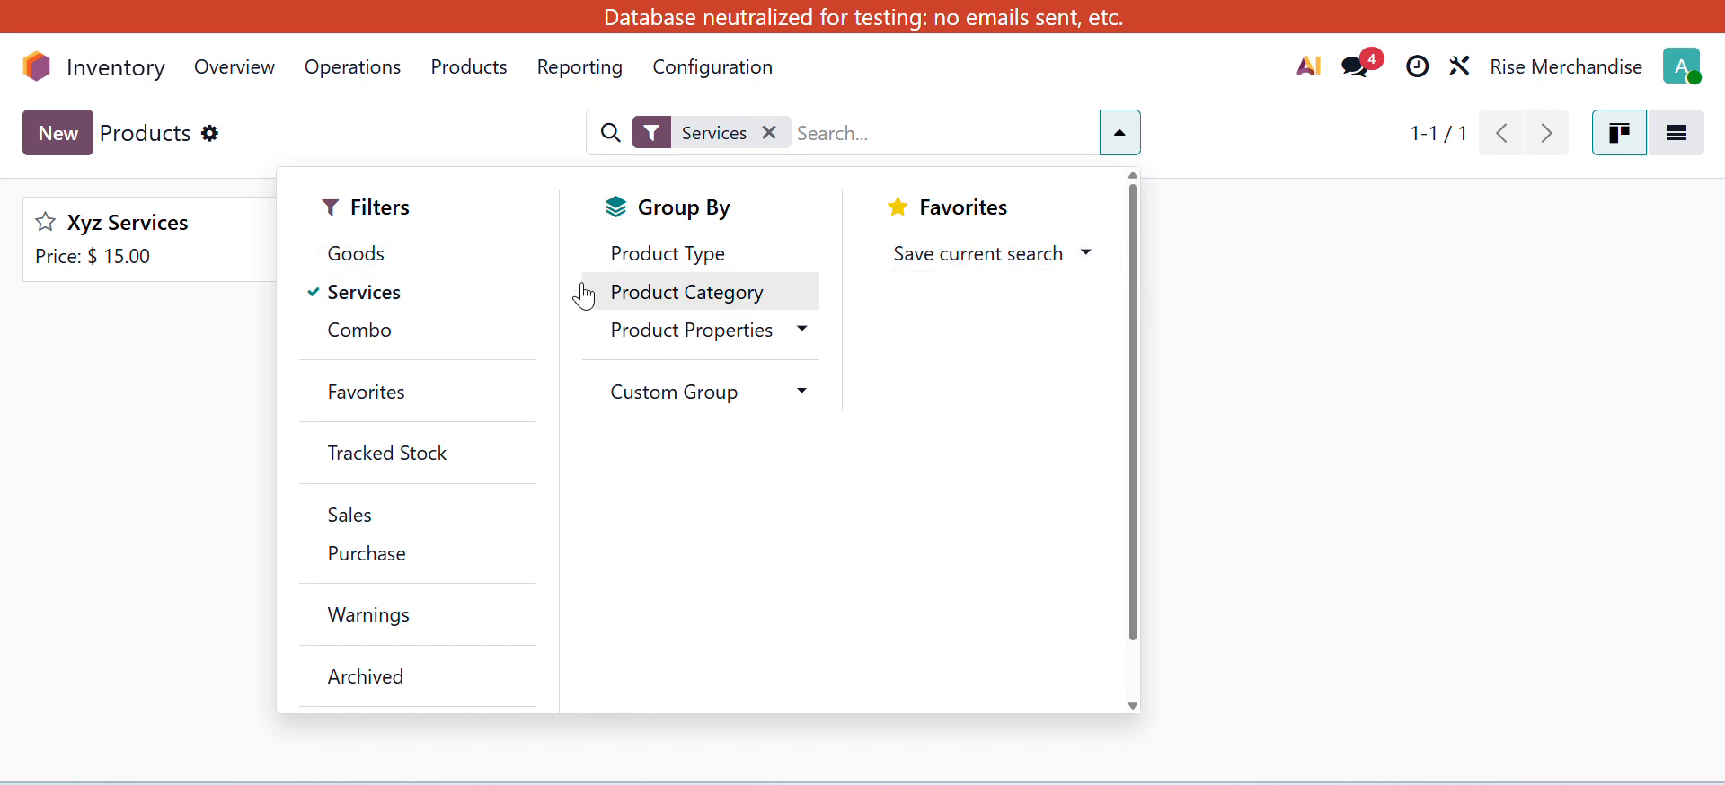
pyautogui.click(1482, 394)
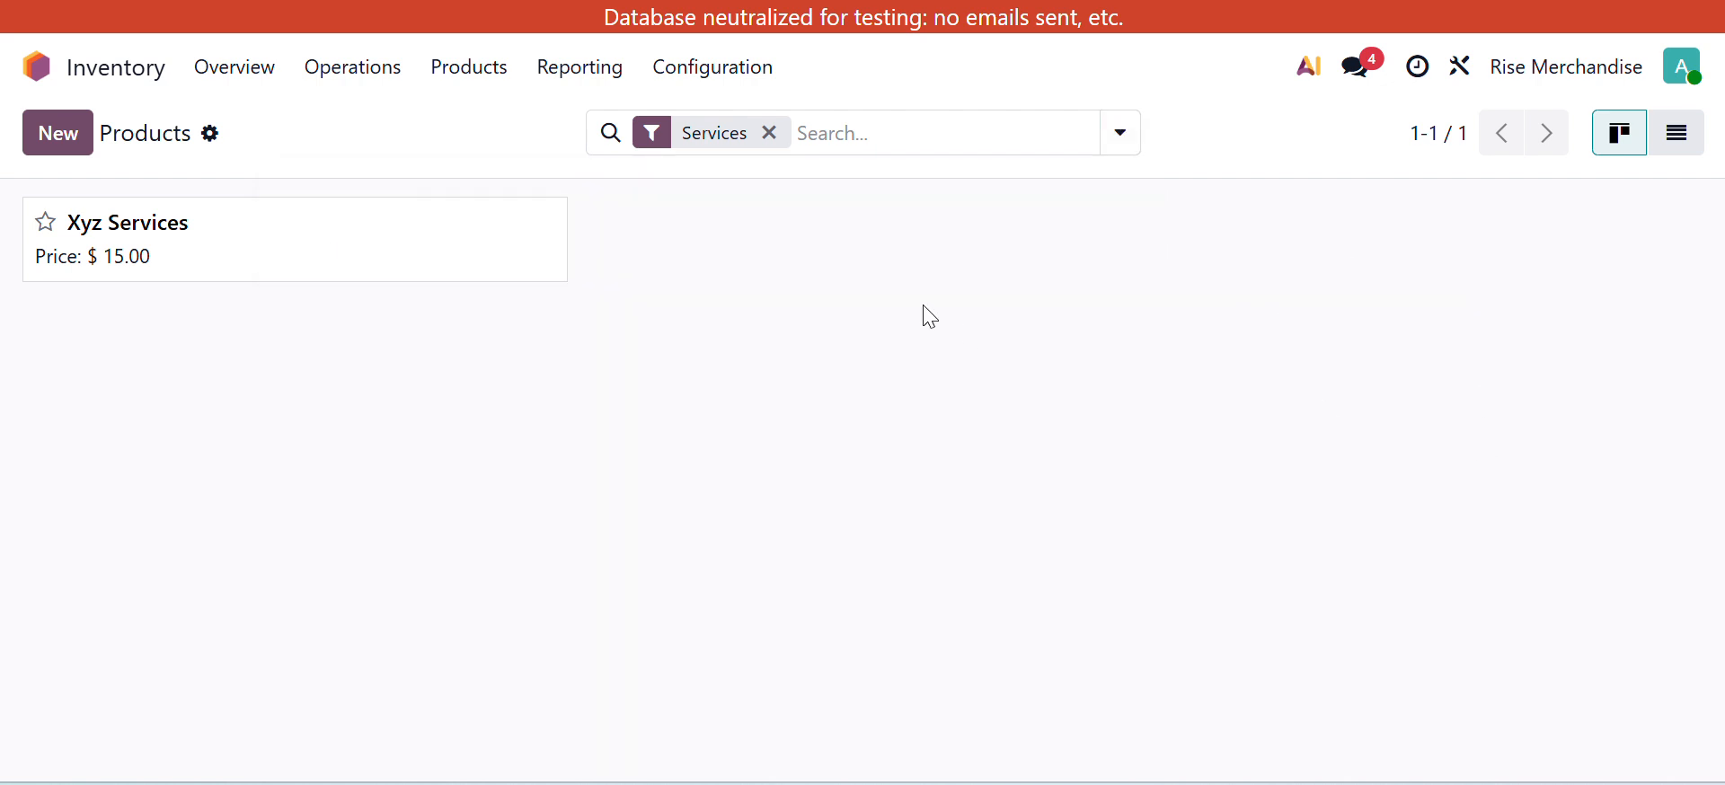
pyautogui.click(773, 144)
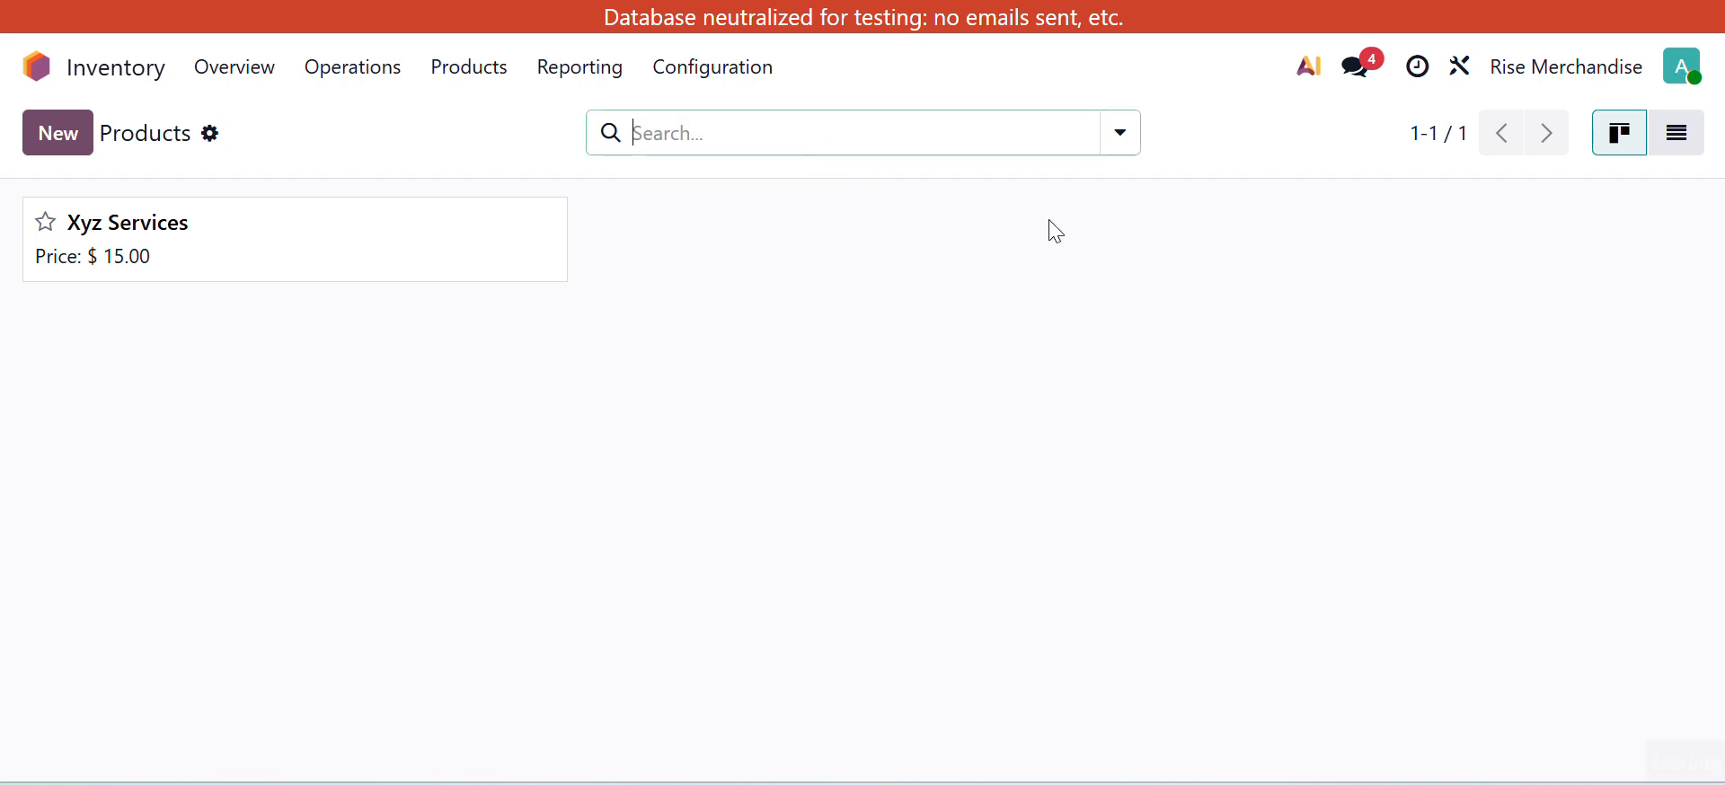